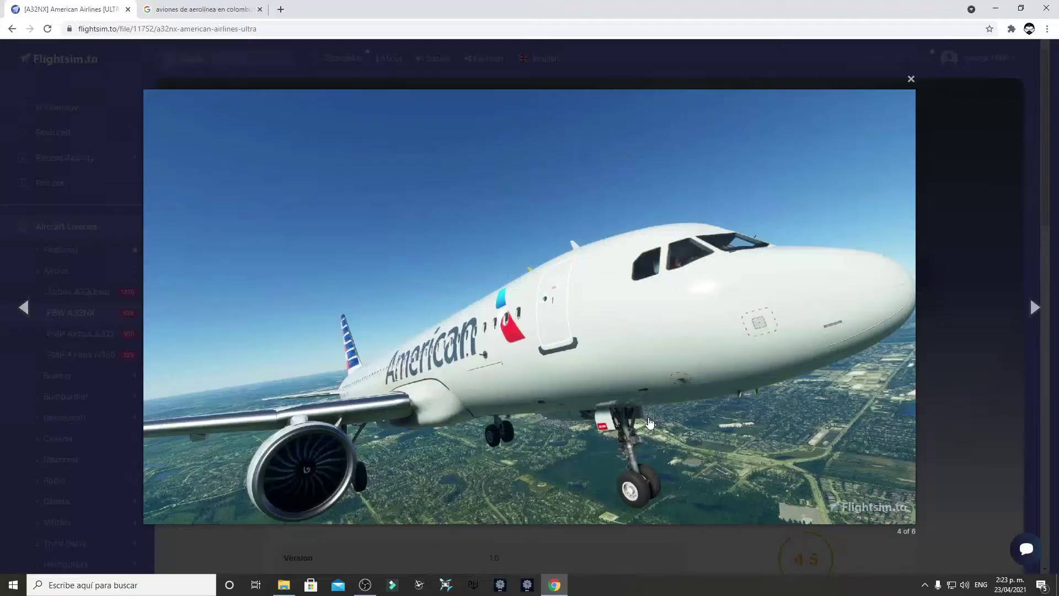
Close the enlarged screenshot and download version 1.0 of the [A32NX] American Airlines [ULTRA] livery.
click(911, 80)
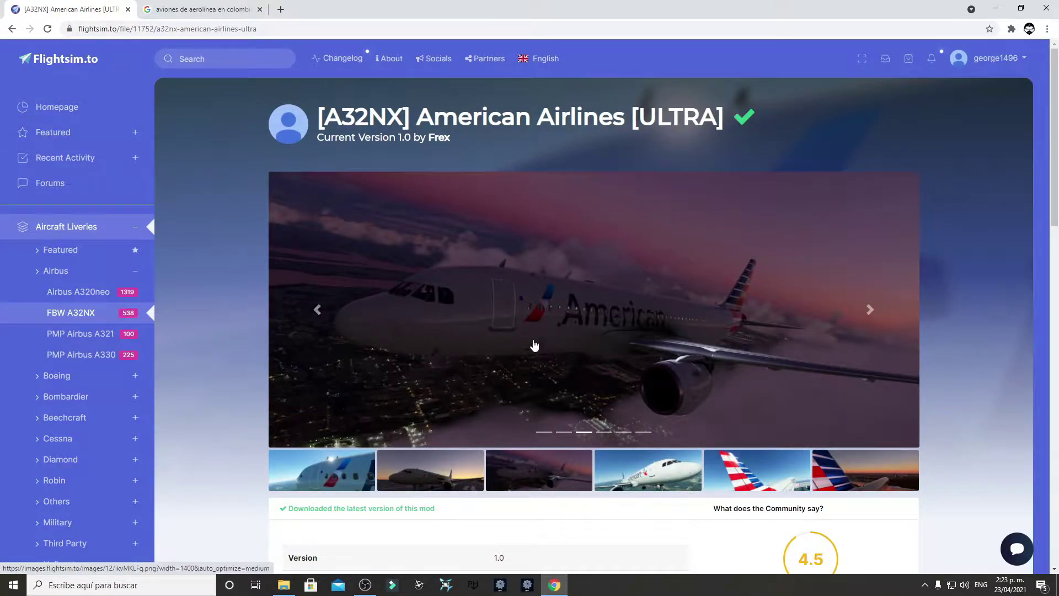
scroll(644, 380, down, 4)
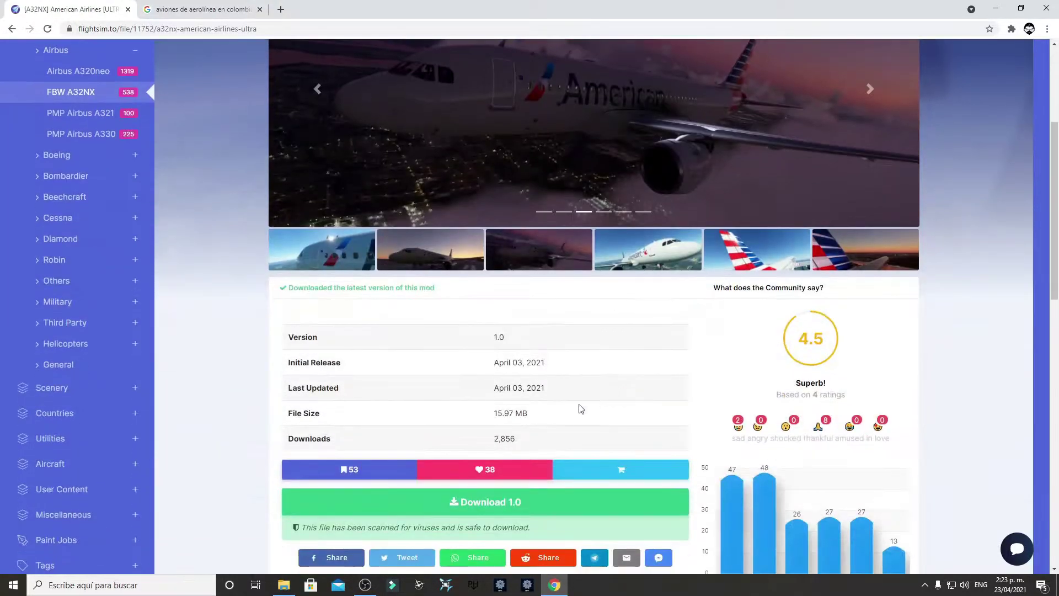
click(507, 503)
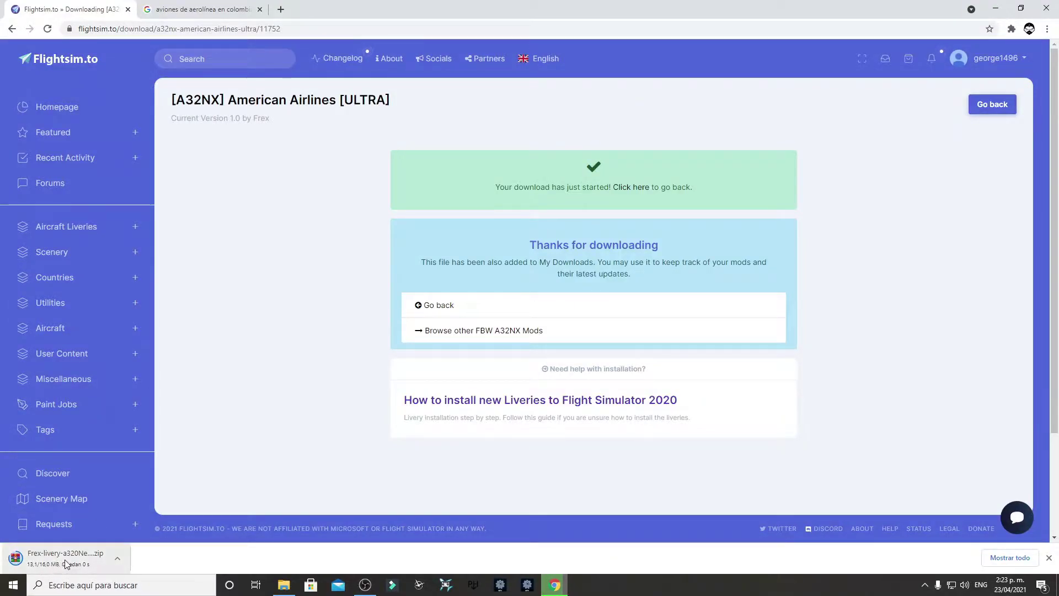
click(84, 231)
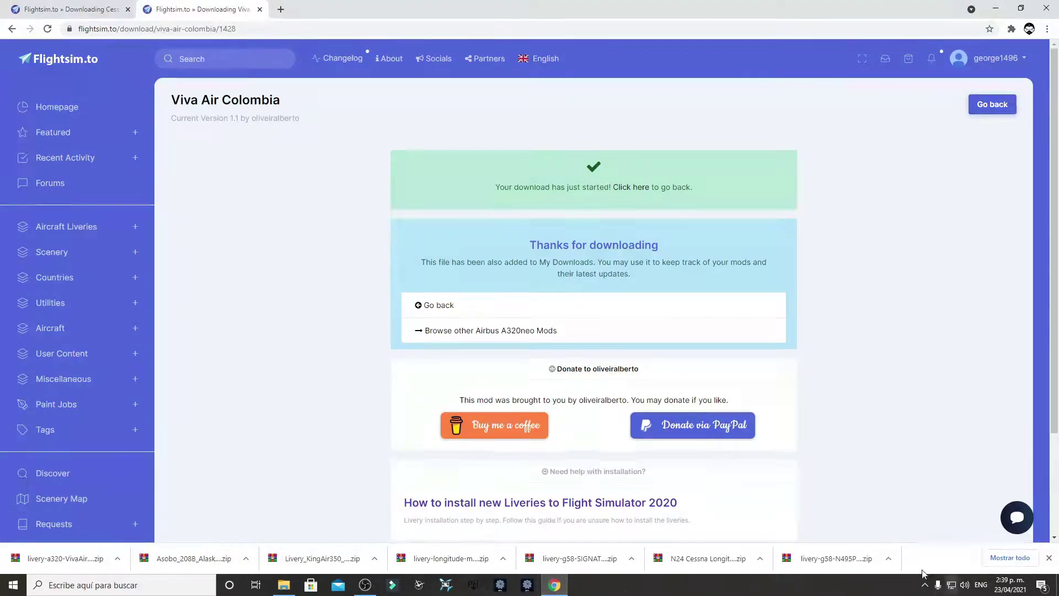
Review the browser's full list of downloaded livery archives.
click(1025, 553)
scroll(496, 300, down, 10)
scroll(465, 405, up, 10)
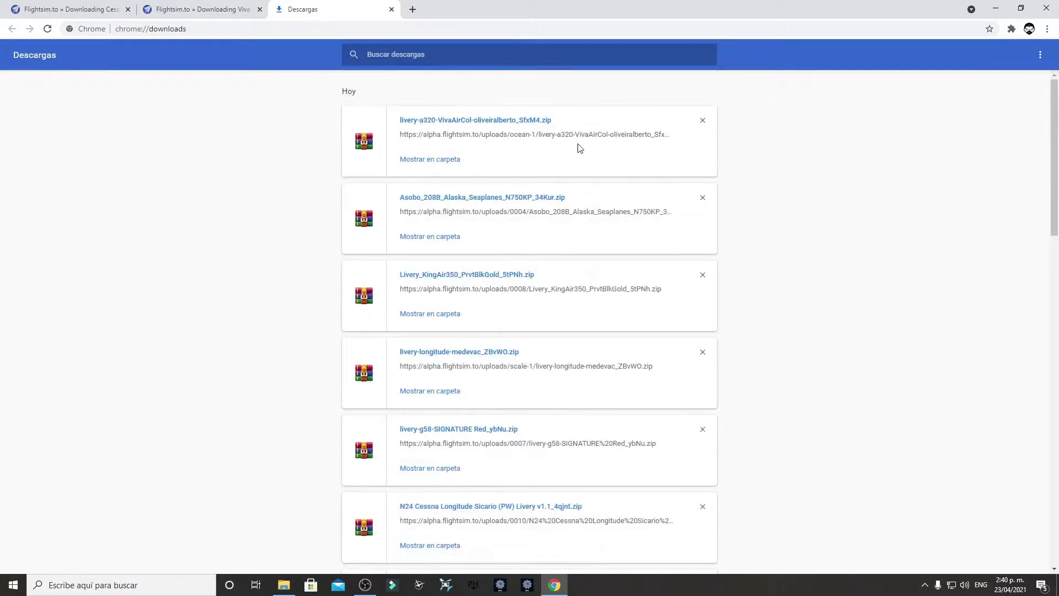
Switch to File Explorer and create a folder named texturas in Downloads.
click(996, 8)
click(283, 584)
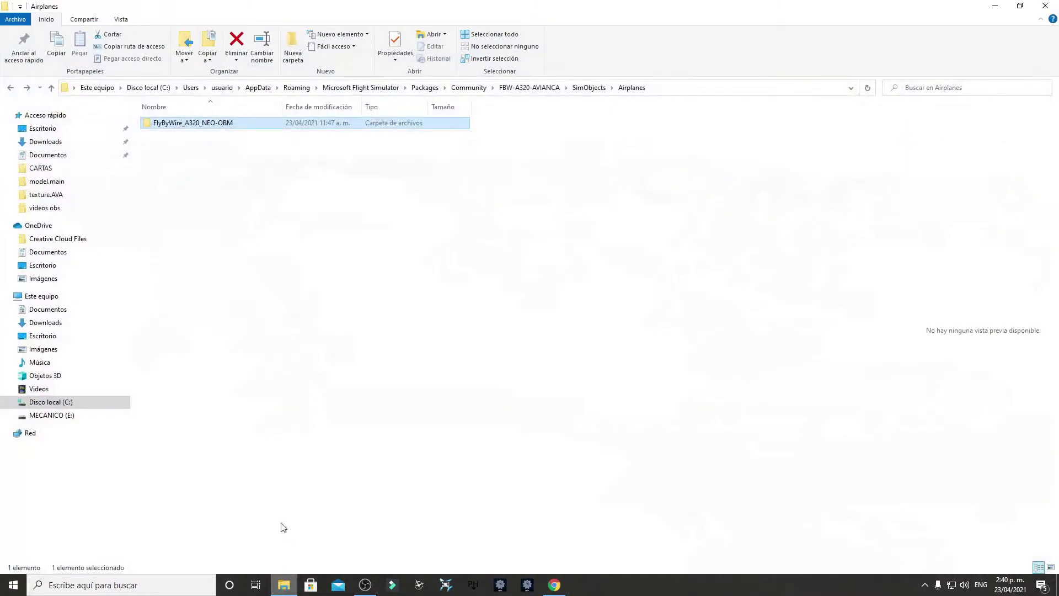
click(45, 141)
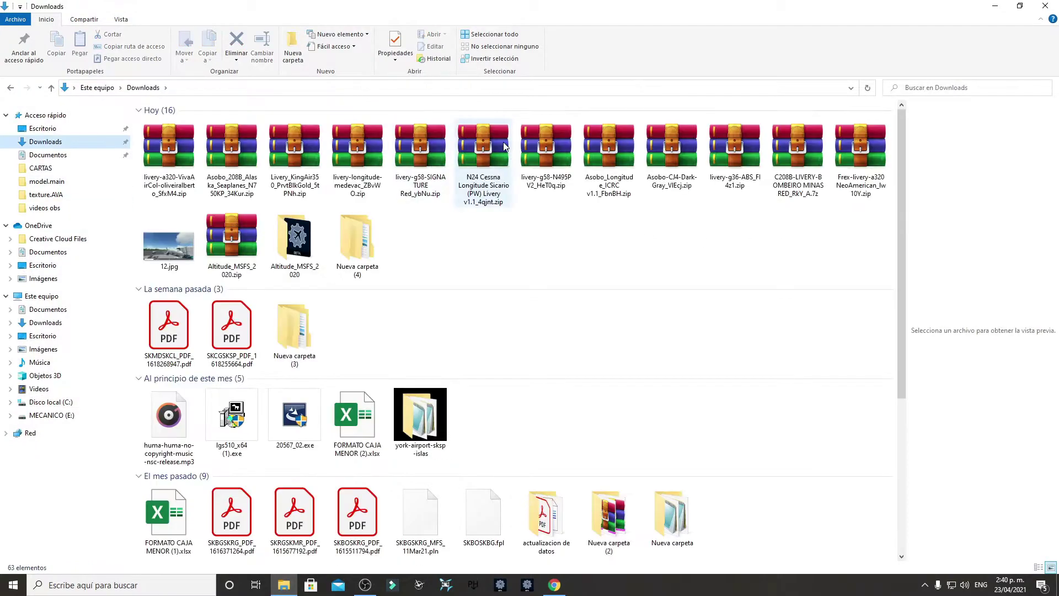
click(291, 49)
key(BackSpace)
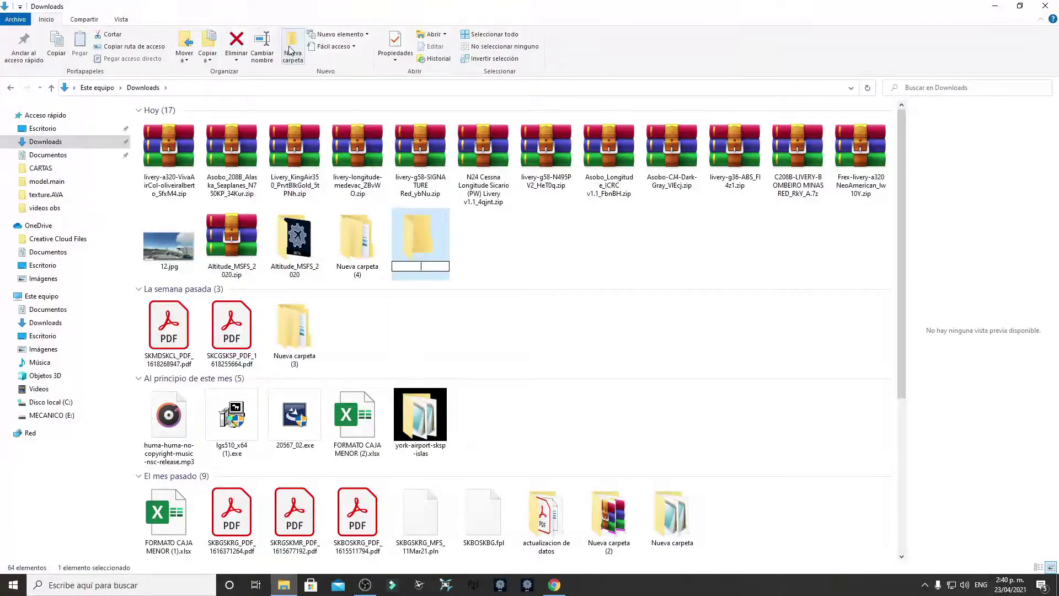
text(texturas)
click(538, 254)
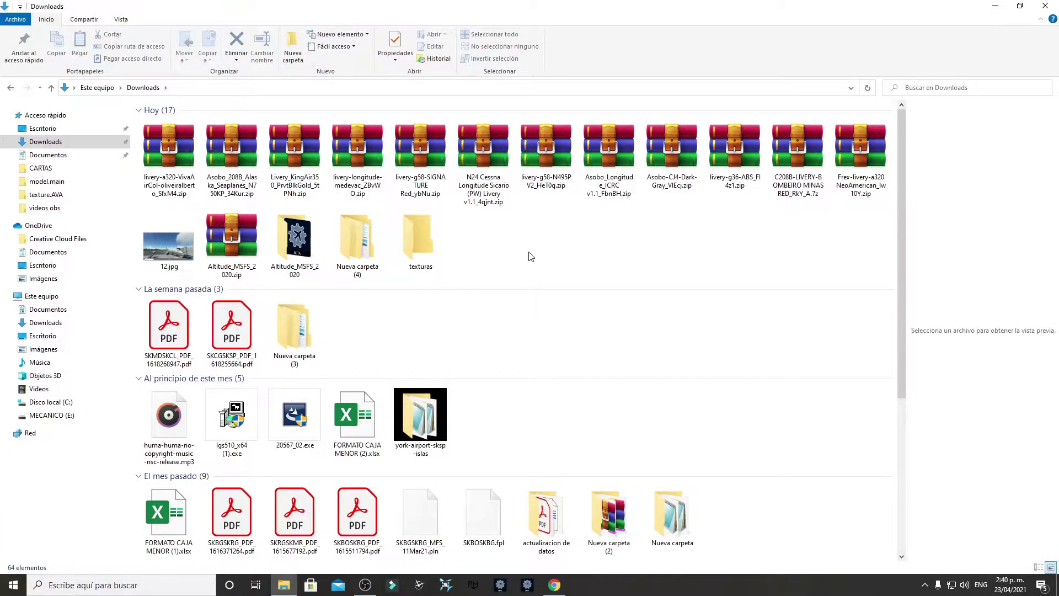
Move all of today's downloaded livery archives into the texturas folder and open that folder.
drag(134, 194, 879, 187)
drag(489, 174, 428, 264)
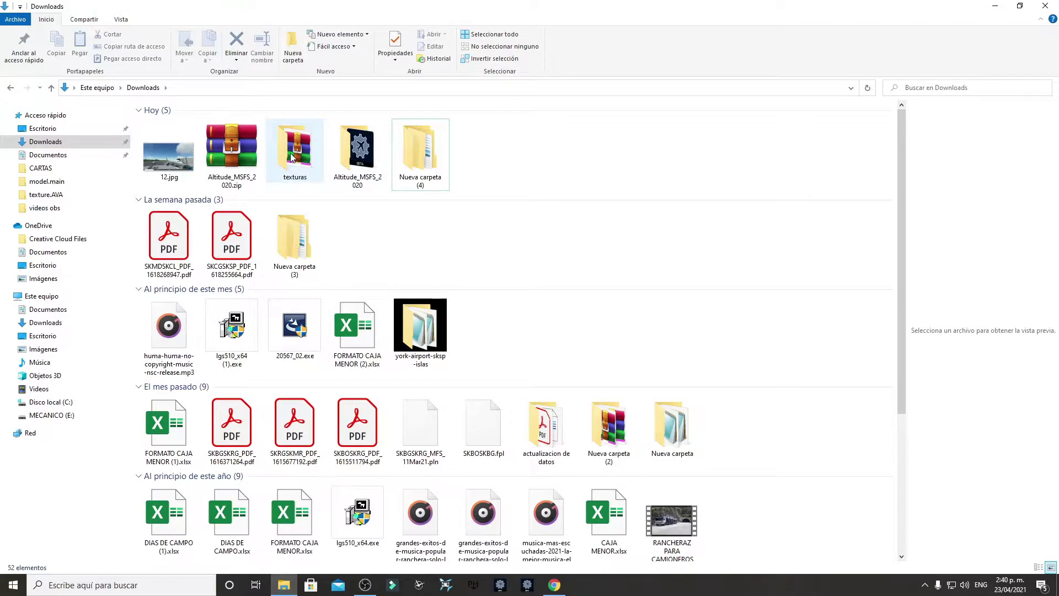
double_click(293, 157)
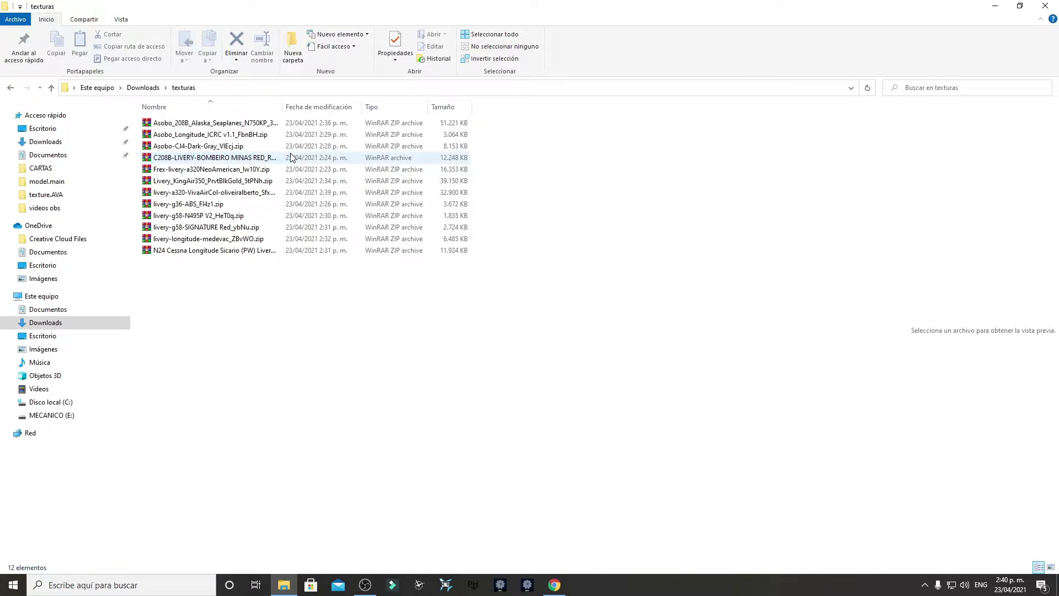
Extract the 208B Alaska Seaplanes, Longitude ICRC, CJ4 Dark Gray, C208B Bombeiro Minas Red and Frex a320Neo American archives into texturas.
right_click(164, 127)
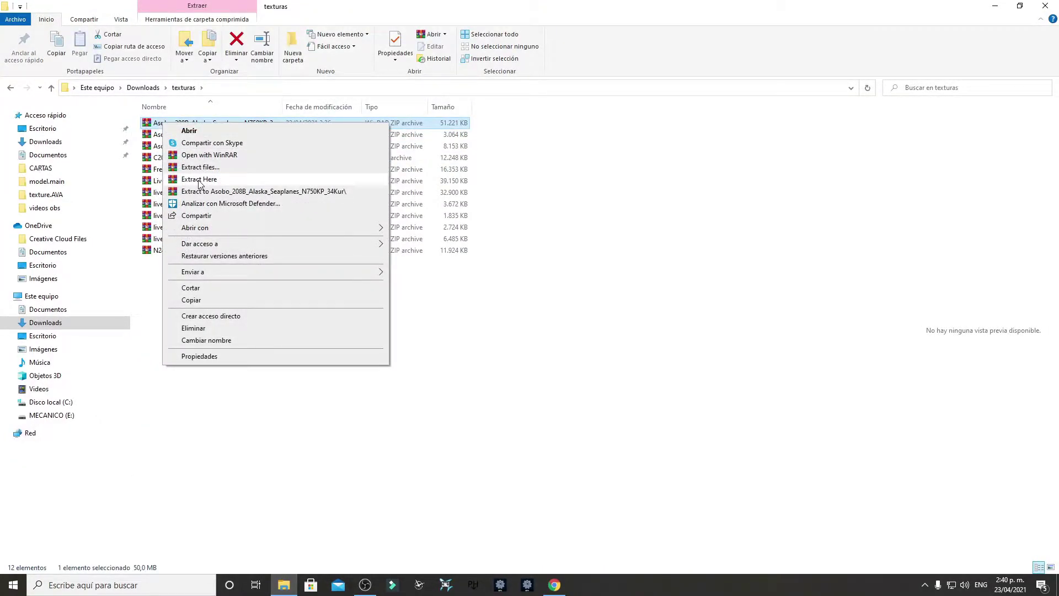
click(200, 179)
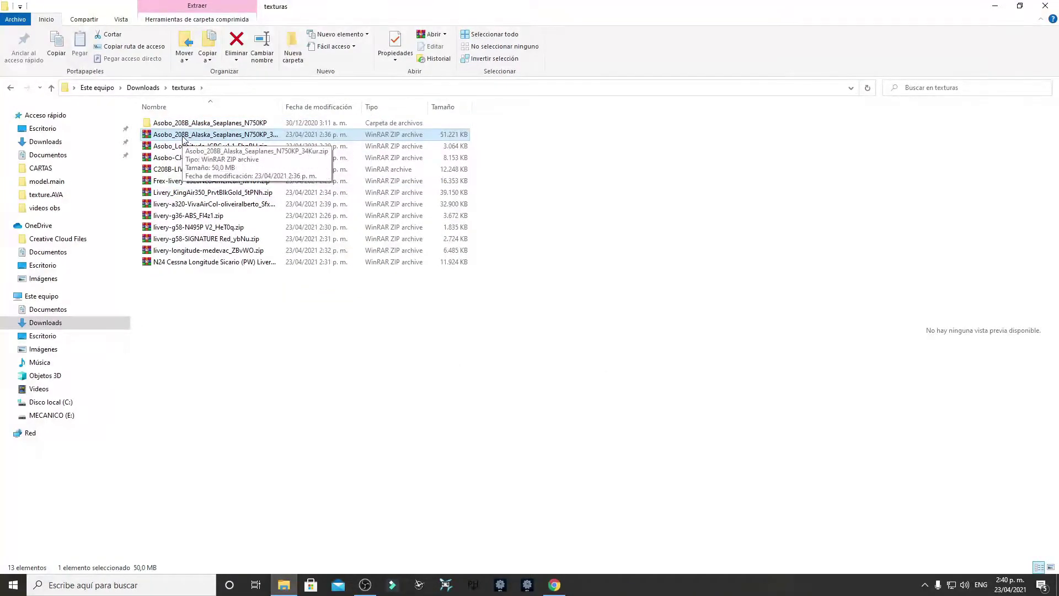
click(176, 149)
right_click(176, 149)
click(212, 202)
right_click(222, 170)
click(258, 223)
click(213, 178)
right_click(213, 192)
click(250, 245)
right_click(213, 215)
click(249, 268)
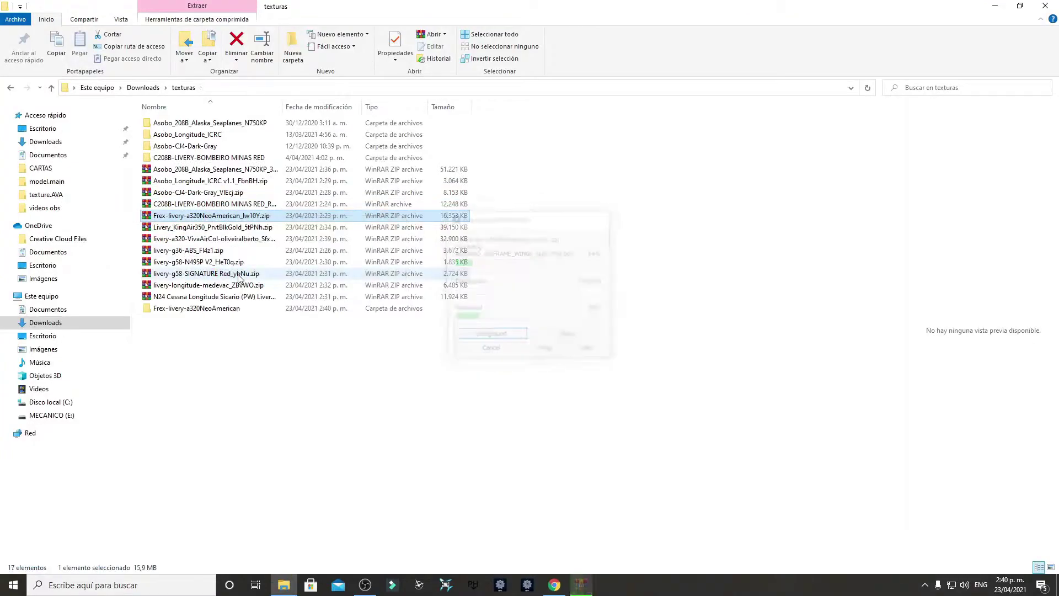
Extract the KingAir350 PrvtBlkGold, a320 VivaAirCol, g36-ABS and g58-N495P V2 archives into the same folder.
click(199, 241)
right_click(199, 243)
click(231, 295)
right_click(208, 262)
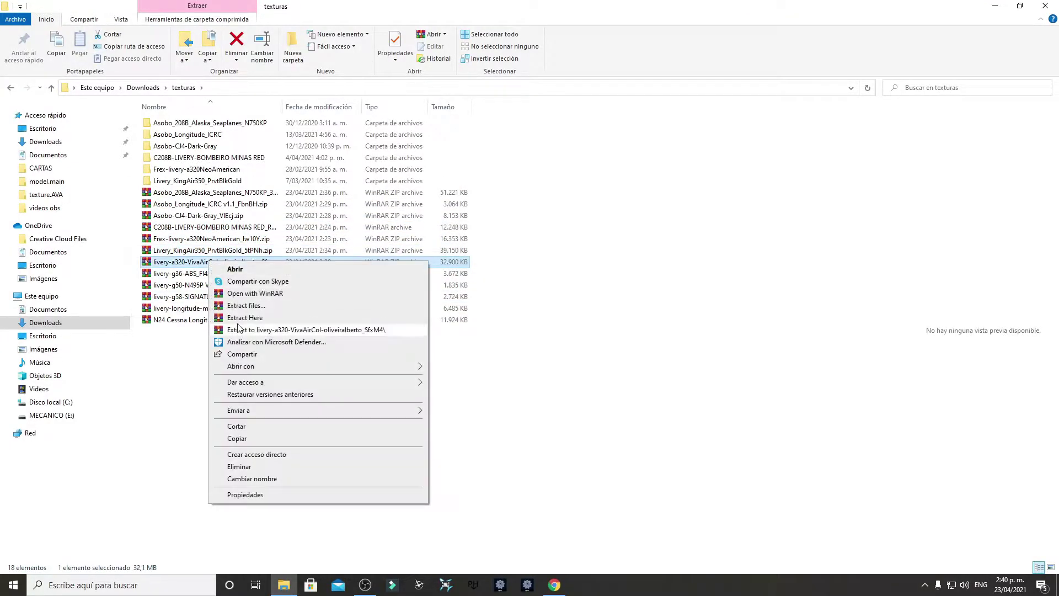
click(245, 312)
right_click(220, 284)
click(256, 337)
click(210, 308)
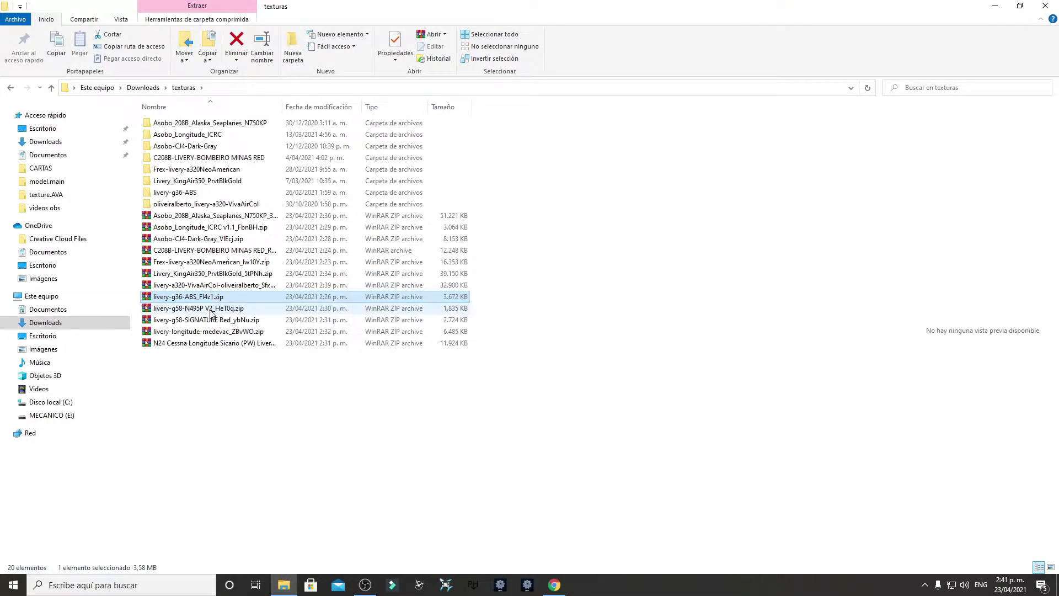
right_click(209, 308)
click(251, 373)
Extract the g58-SIGNATURE Red, longitude-medevac and N24 Cessna Longitude Sicario archives into the same folder.
click(194, 331)
right_click(194, 331)
click(235, 149)
click(205, 354)
right_click(206, 354)
click(233, 182)
right_click(207, 378)
click(238, 203)
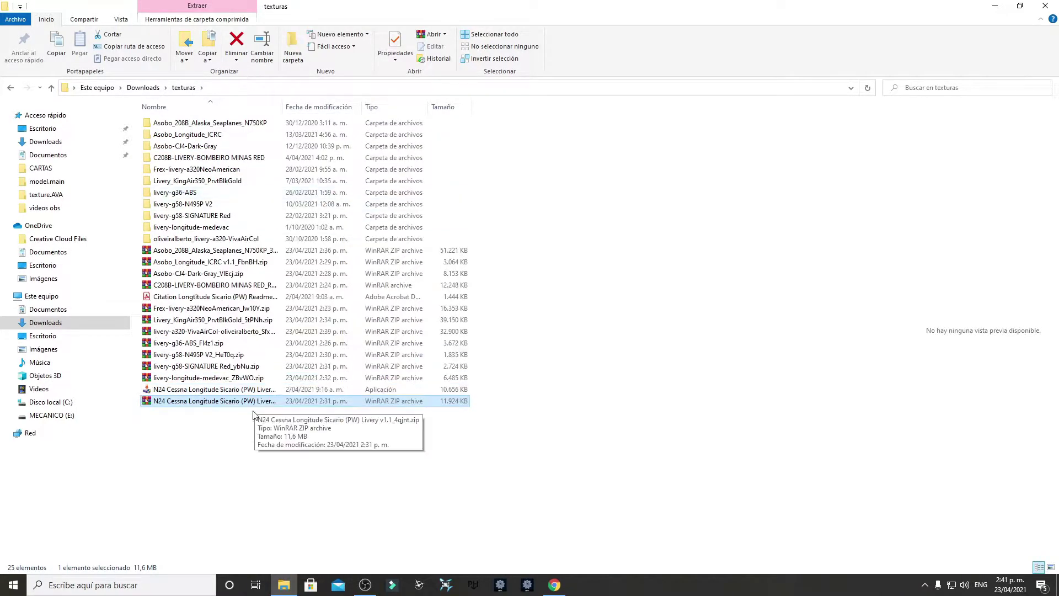
Delete all archives and loose files from texturas, keeping only the extracted livery folders.
drag(194, 447, 185, 253)
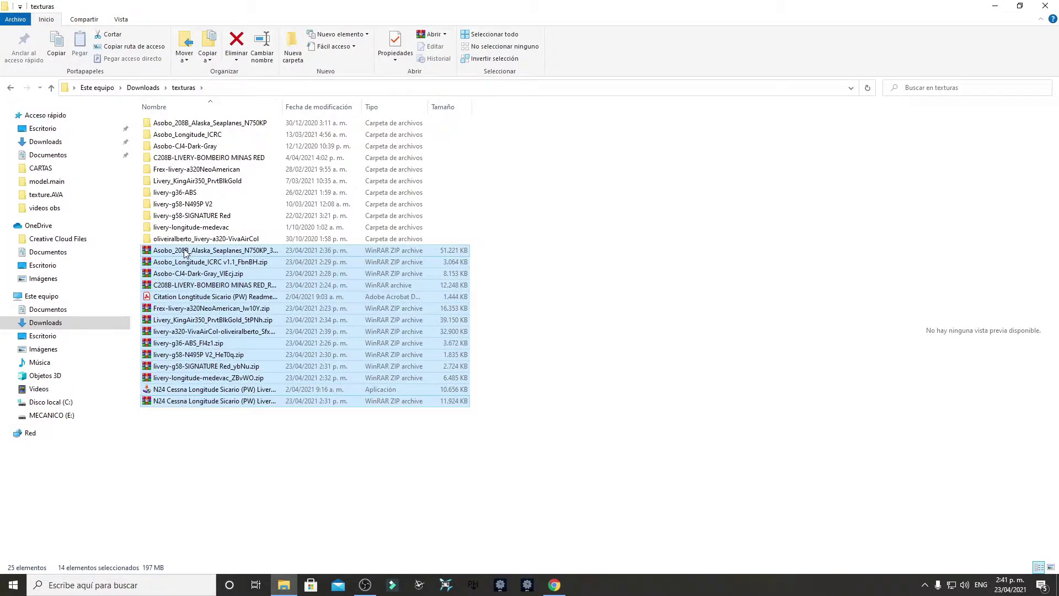
key(Delete)
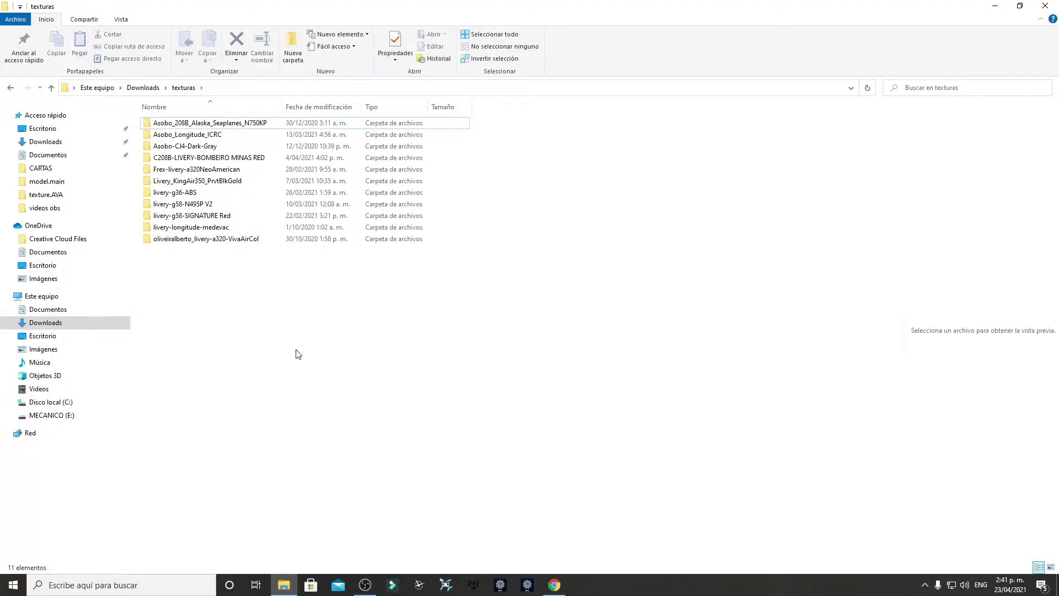
Open aircraft.cfg from the SimObjects airplane folder of the Asobo_208B_Alaska_Seaplanes_N750KP livery.
double_click(168, 123)
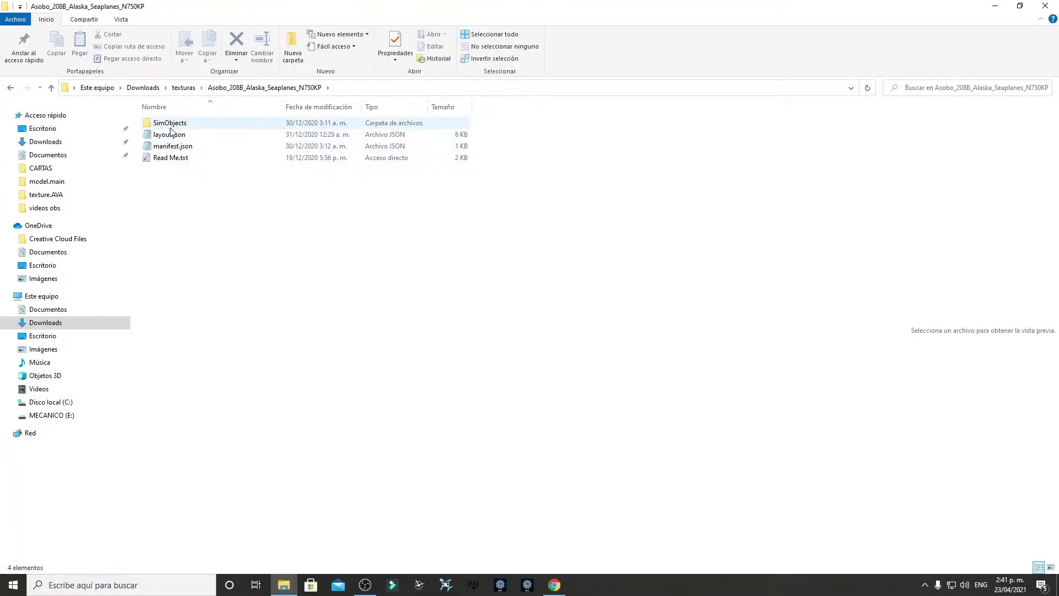
double_click(172, 124)
double_click(172, 123)
double_click(171, 124)
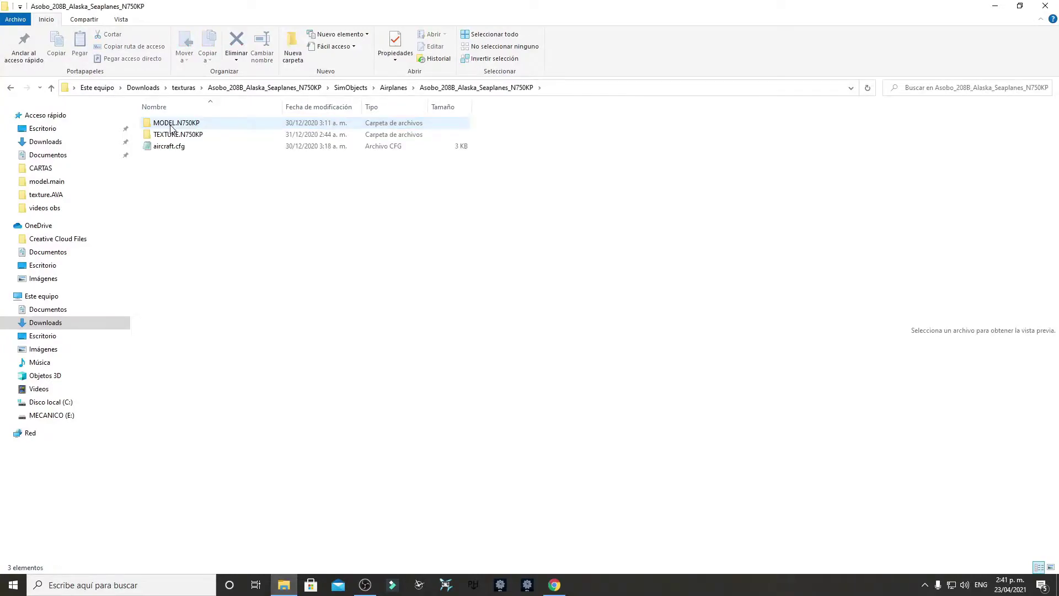
double_click(188, 149)
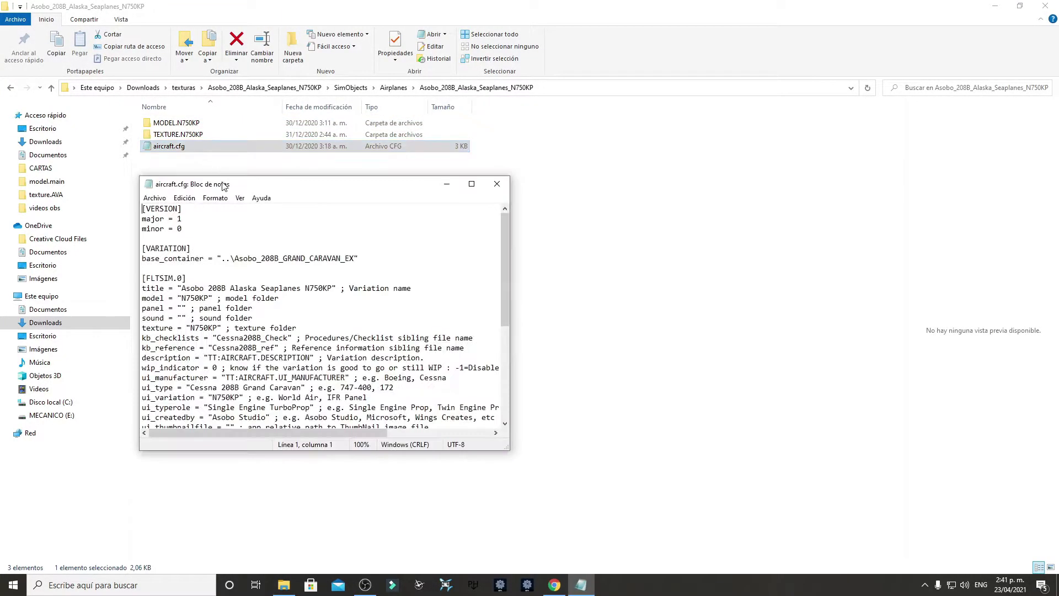
Set isAirTraffic to 1 in the Alaska Seaplanes aircraft.cfg, save the file and close it.
scroll(211, 293, down, 6)
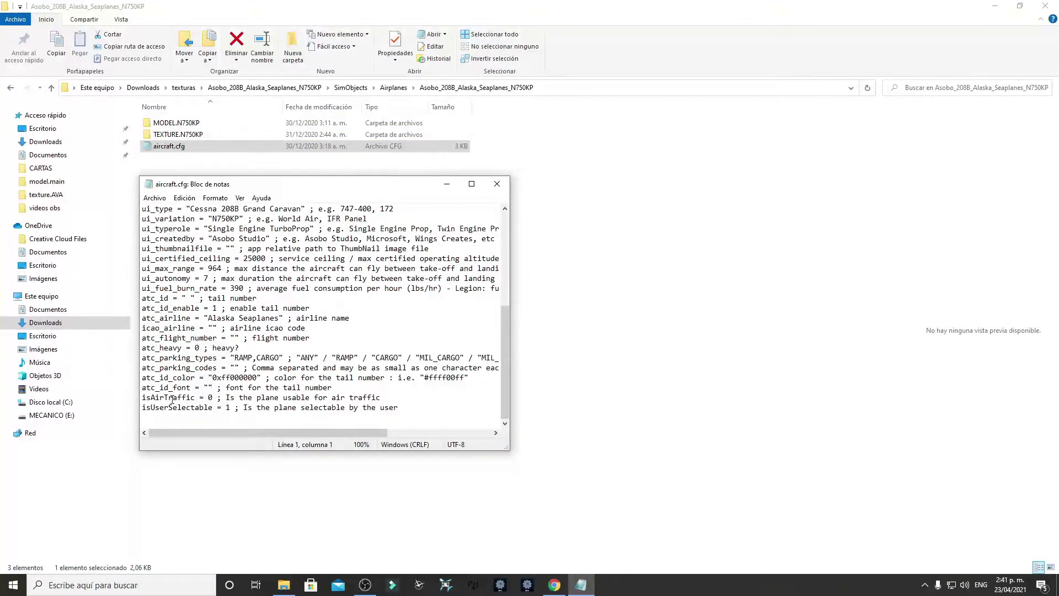
click(215, 397)
key(BackSpace)
text(1)
click(155, 198)
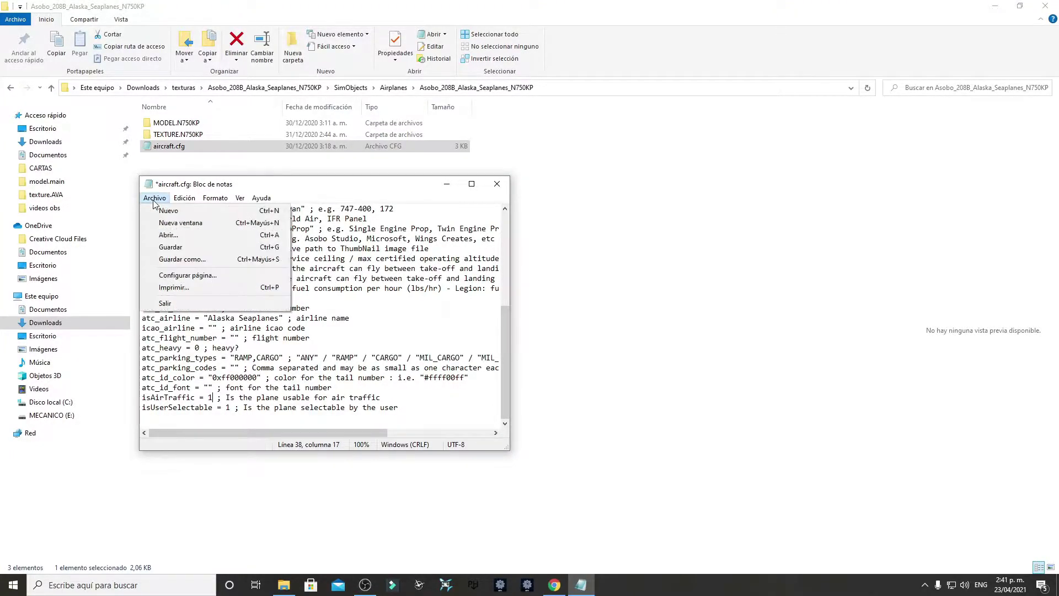
click(174, 248)
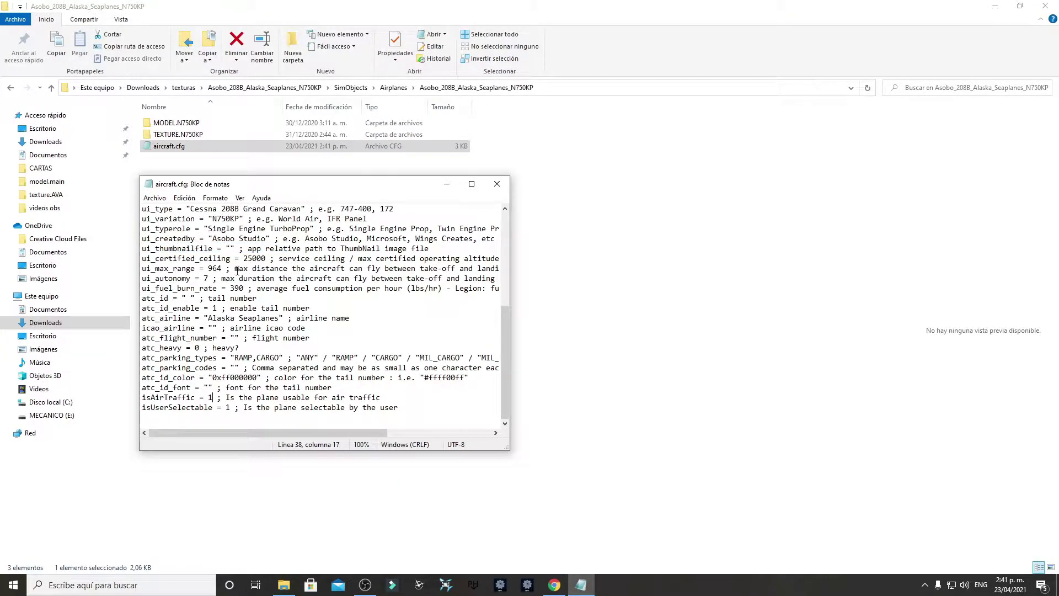
click(497, 185)
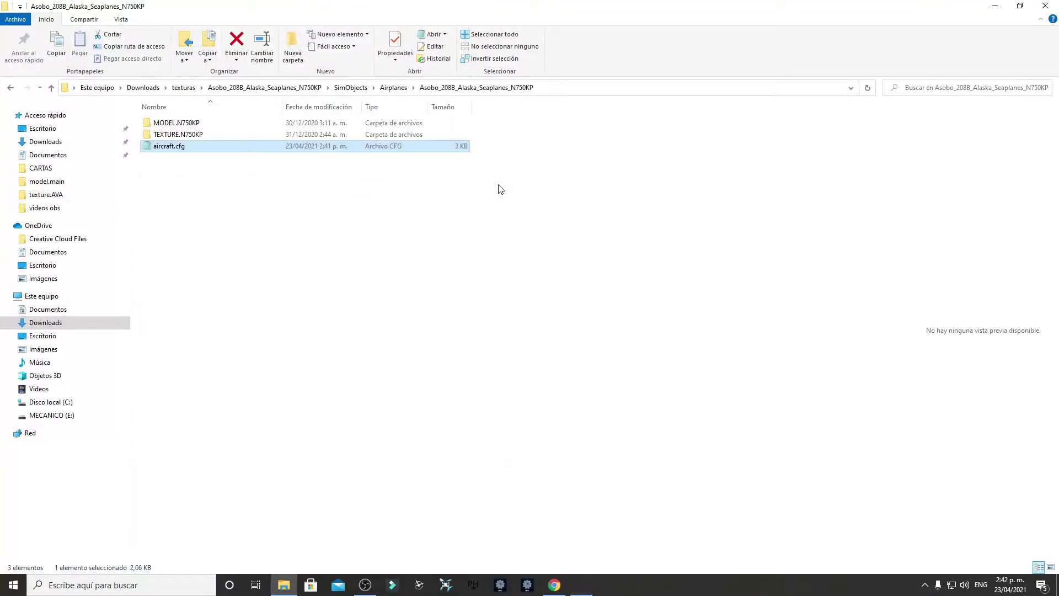
Return to the texturas folder and open the Airplanes folder of the Asobo_Longitude_ICRC livery.
click(10, 88)
click(11, 89)
click(11, 88)
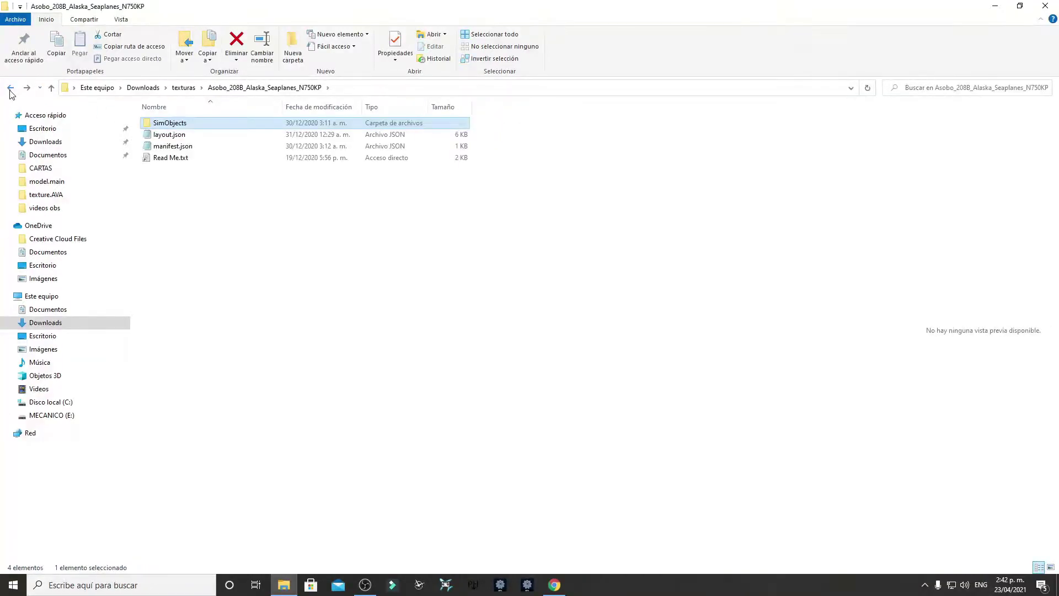
click(10, 88)
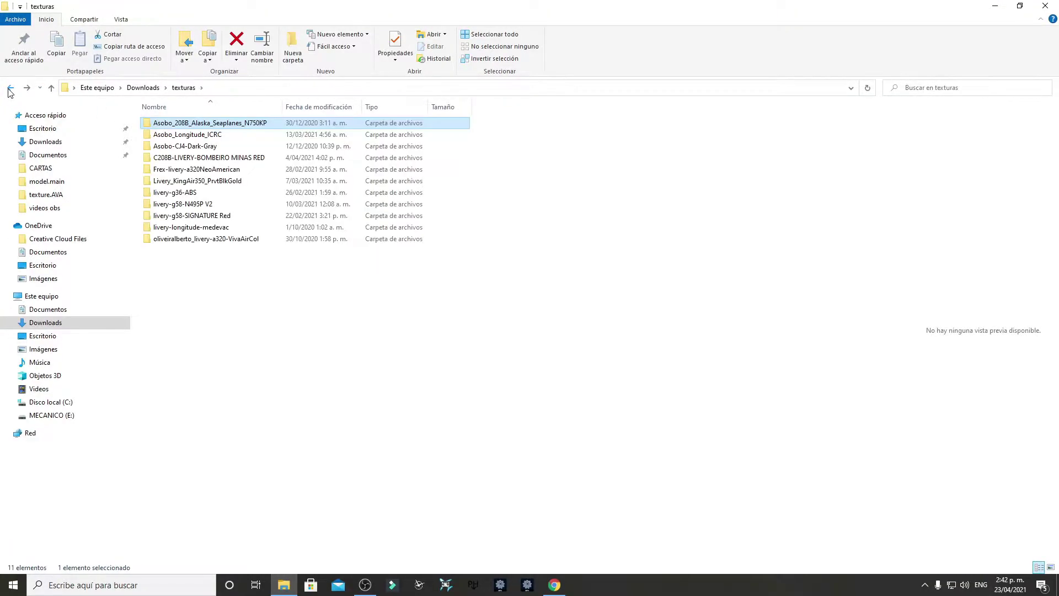
double_click(185, 137)
double_click(166, 124)
double_click(166, 125)
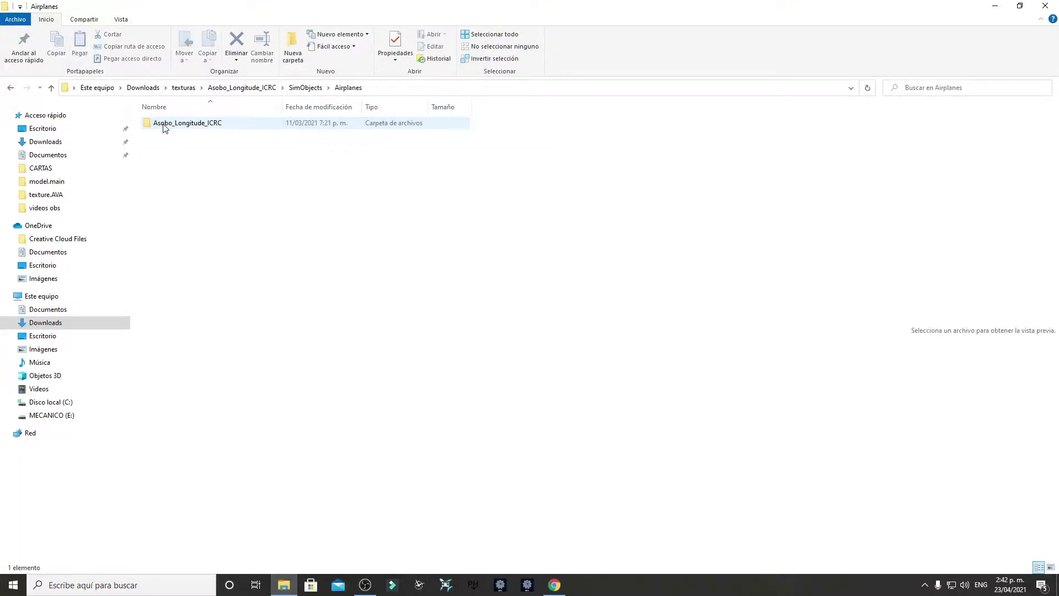
Go back to texturas and open aircraft.cfg from the airplane folder of the Asobo-CJ4-Dark-Gray livery.
key(alt+Left)
key(alt+Left)
key(alt+Left)
double_click(168, 134)
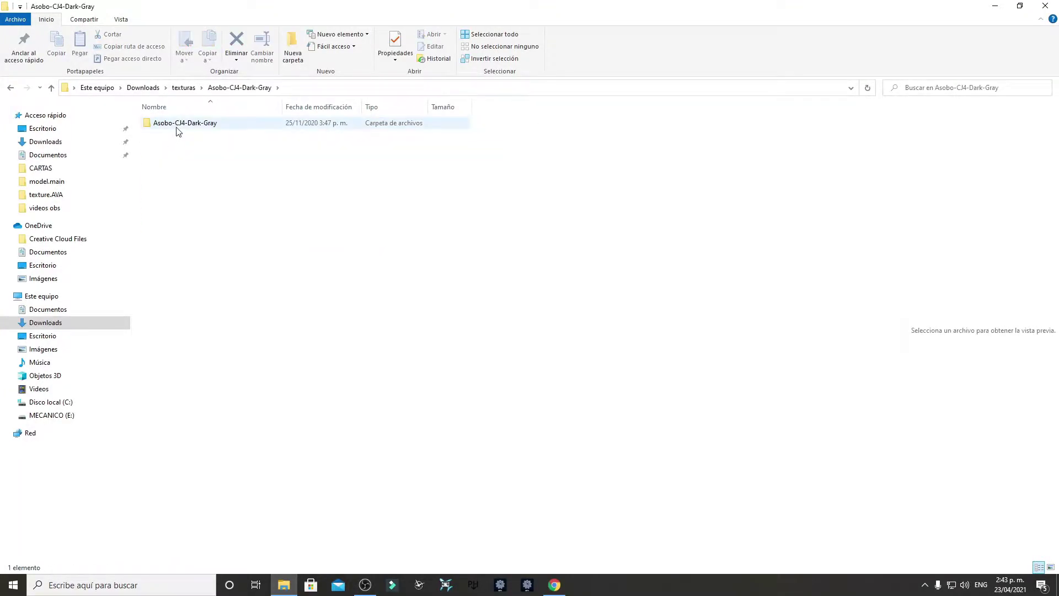
double_click(176, 125)
double_click(173, 125)
double_click(173, 125)
double_click(174, 125)
double_click(165, 148)
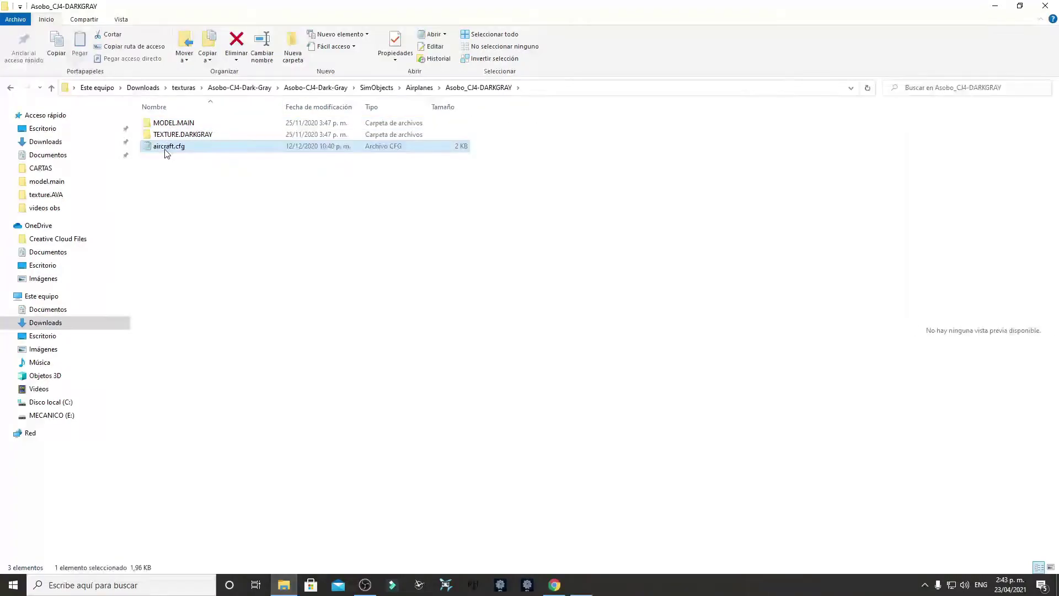
Set isAirTraffic to 1 in the CJ4 Dark Gray aircraft.cfg, save the file and close it.
scroll(229, 333, down, 6)
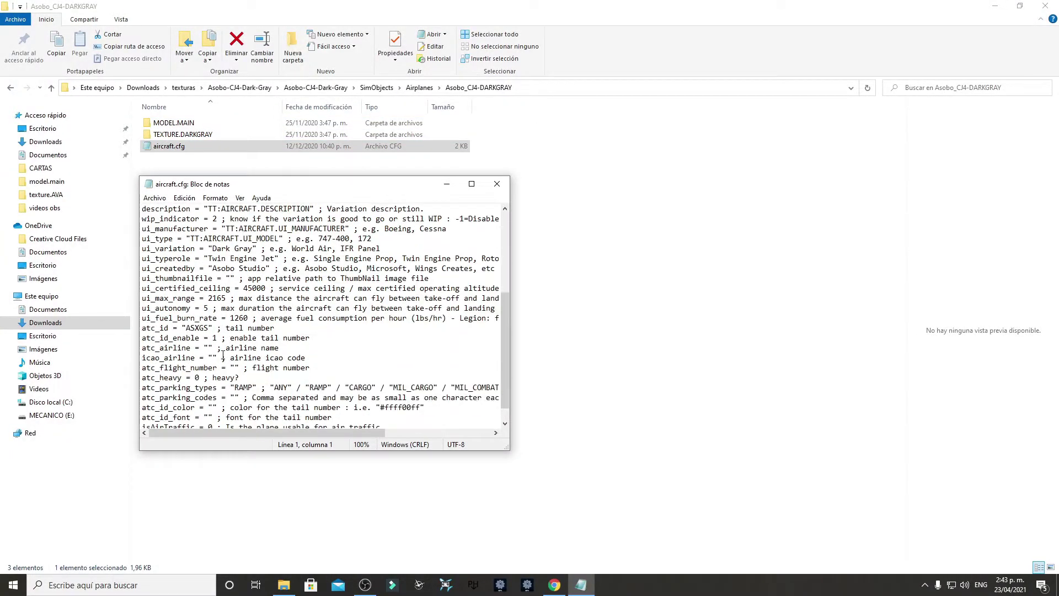
click(213, 409)
key(BackSpace)
text(1)
click(154, 198)
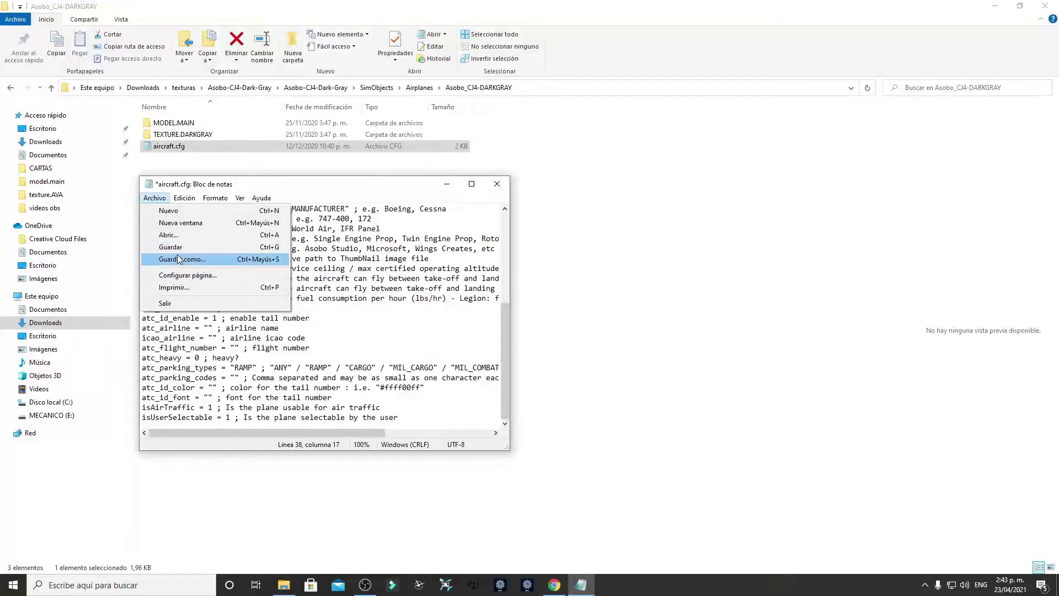
click(176, 247)
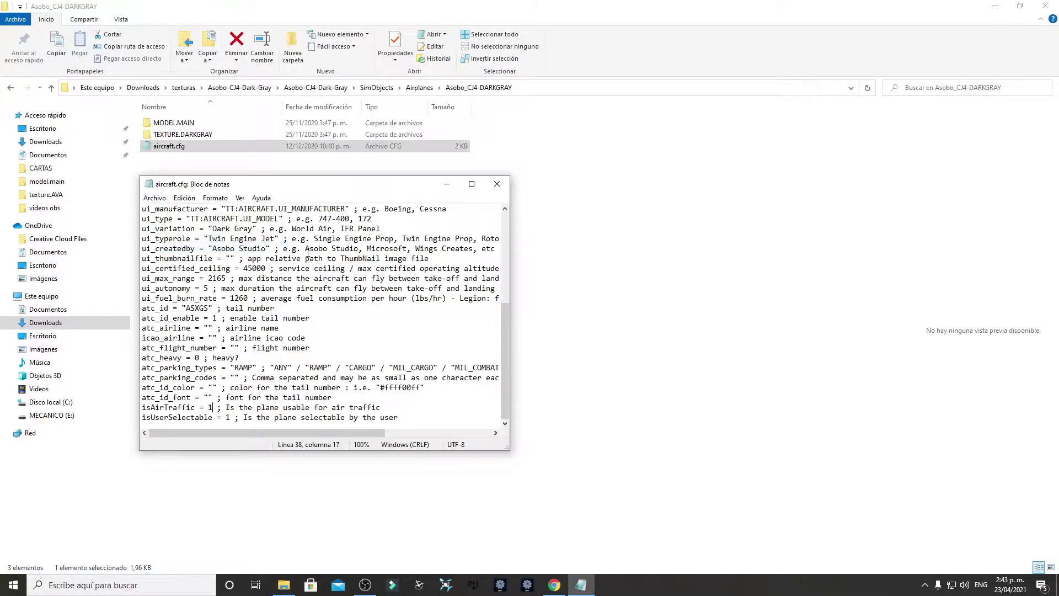
click(497, 183)
Reopen the CJ4 Dark Gray aircraft.cfg to check the saved isAirTraffic value, and close it.
double_click(193, 147)
scroll(199, 348, down, 6)
click(497, 184)
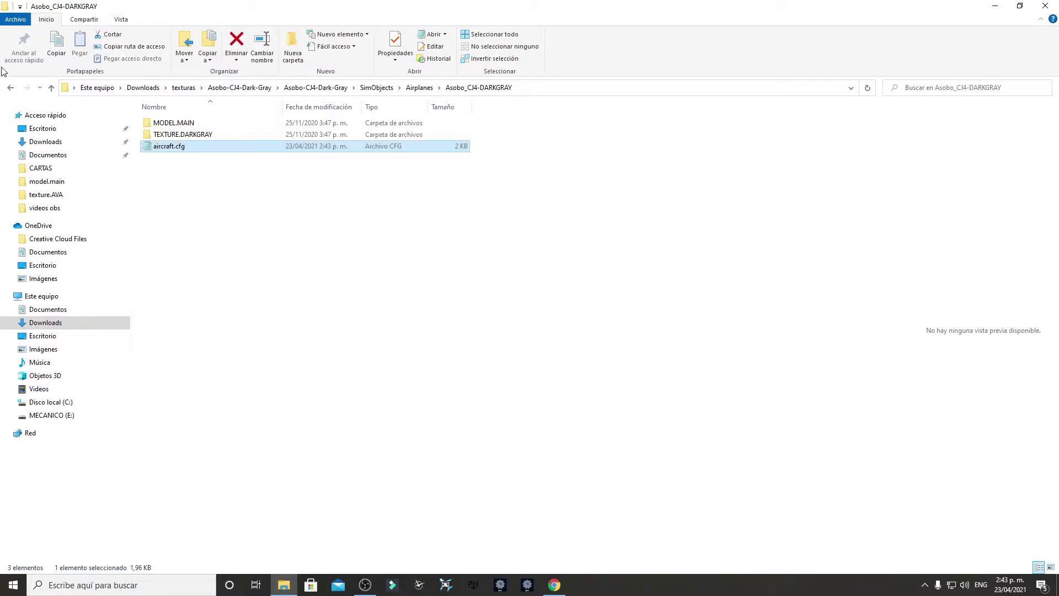
Return to the texturas folder and open aircraft.cfg from the airplane folder of the C208B-LIVERY-BOMBEIRO MINAS RED livery.
click(10, 88)
click(9, 88)
click(10, 88)
click(10, 88)
click(10, 89)
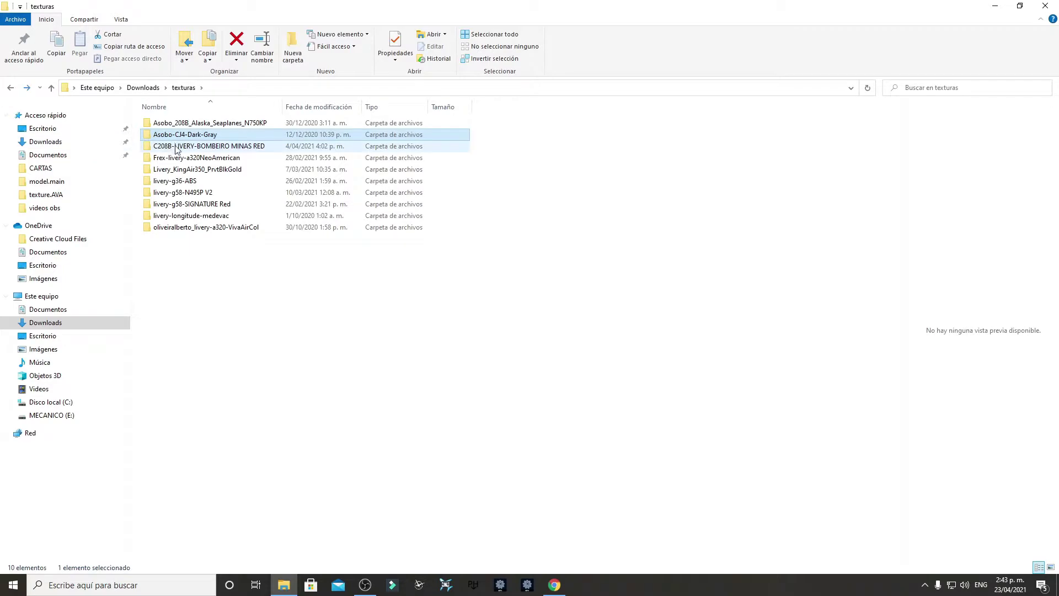
double_click(177, 147)
double_click(172, 124)
double_click(174, 124)
double_click(173, 123)
double_click(169, 146)
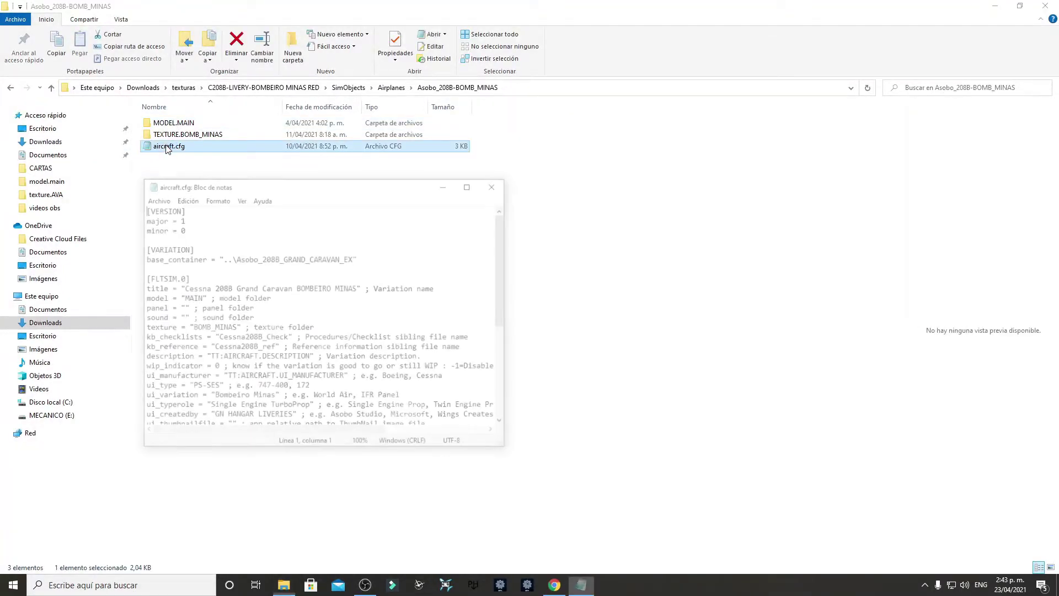
Set isAirTraffic to 1 in the Bombeiro Minas aircraft.cfg and save the file.
scroll(212, 271, down, 6)
click(214, 397)
key(BackSpace)
text(1)
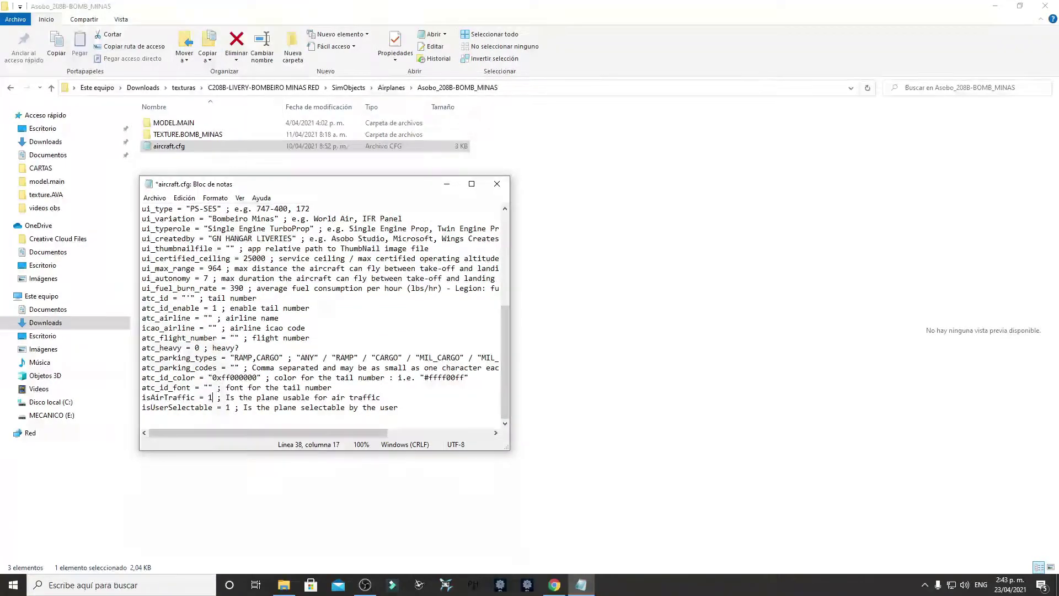
click(160, 197)
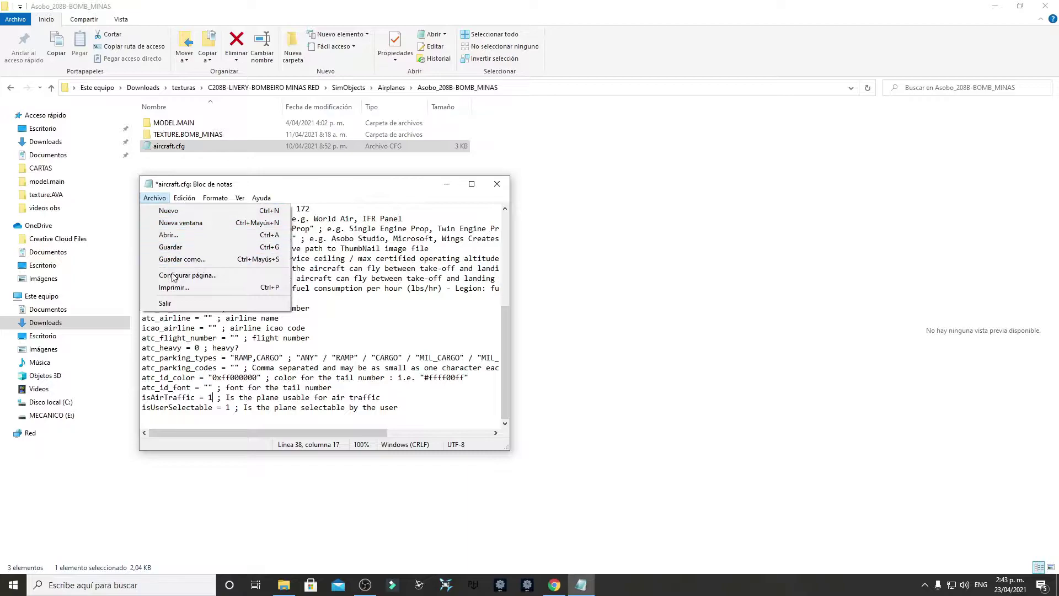
click(177, 250)
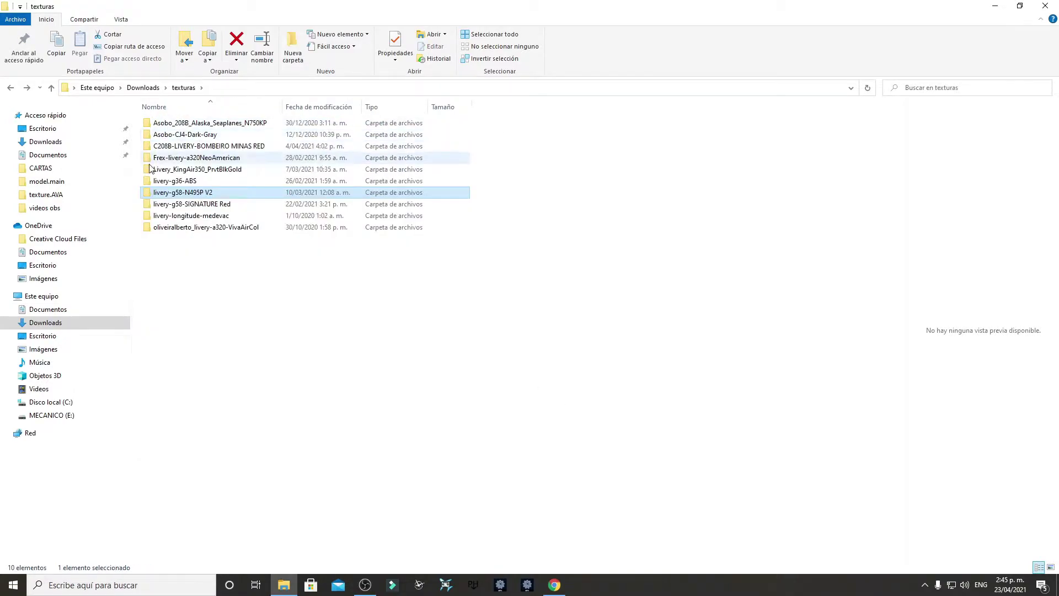
Open aircraft.cfg from the airplane folder of livery-g58-N495P V2, check its isAirTraffic line, and close the file.
double_click(190, 195)
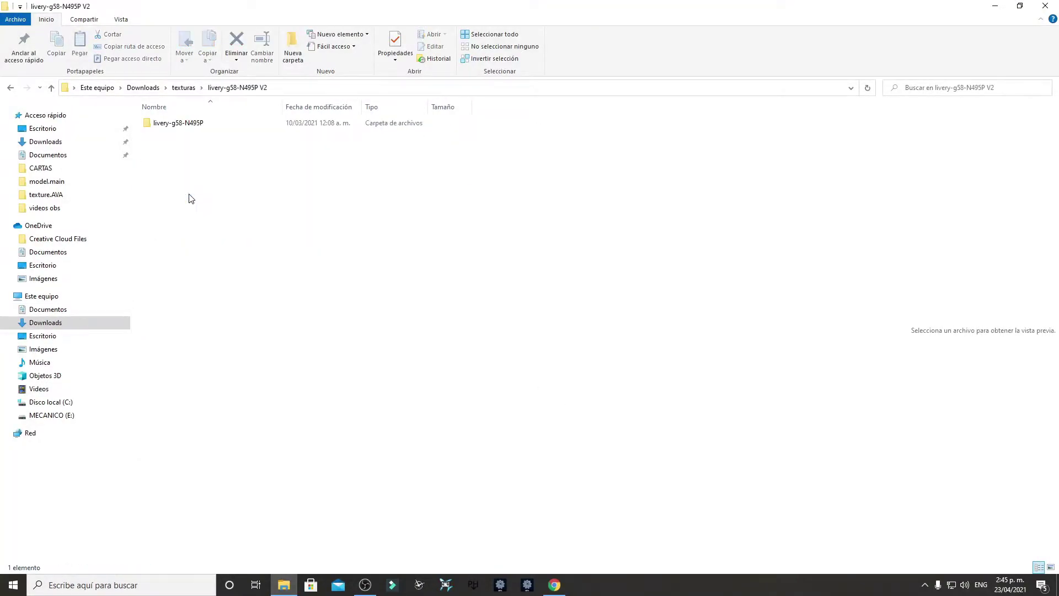
double_click(183, 126)
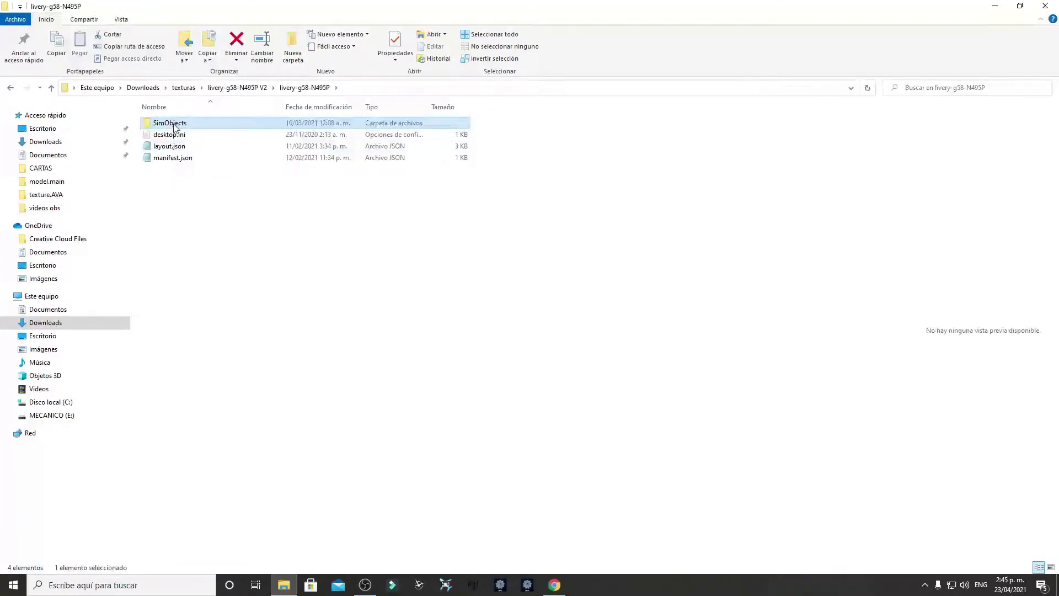
double_click(174, 124)
double_click(174, 125)
double_click(174, 124)
double_click(171, 146)
scroll(215, 298, down, 6)
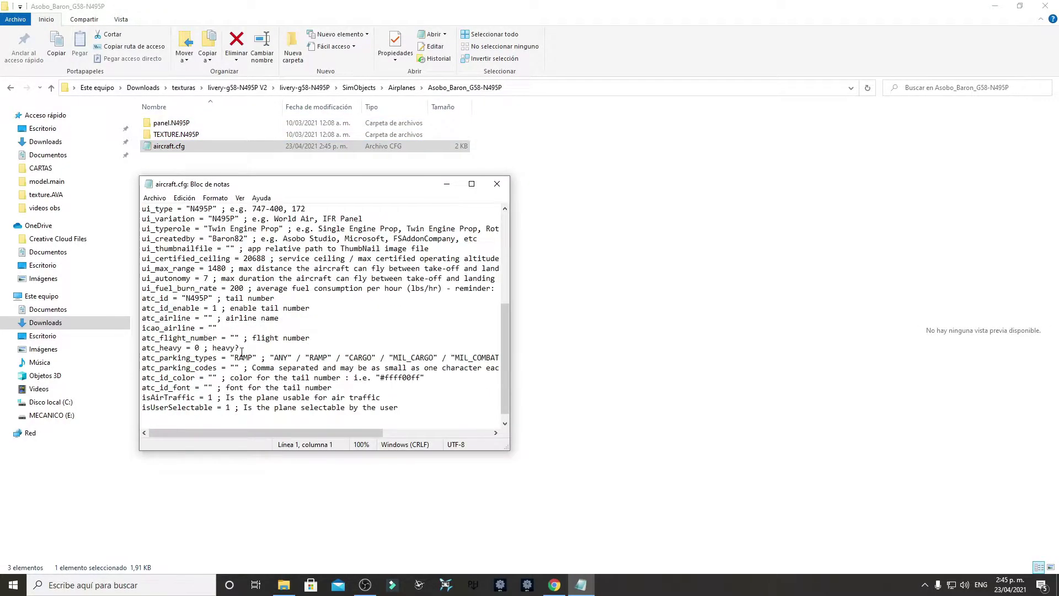
drag(143, 387, 210, 388)
click(209, 387)
click(497, 184)
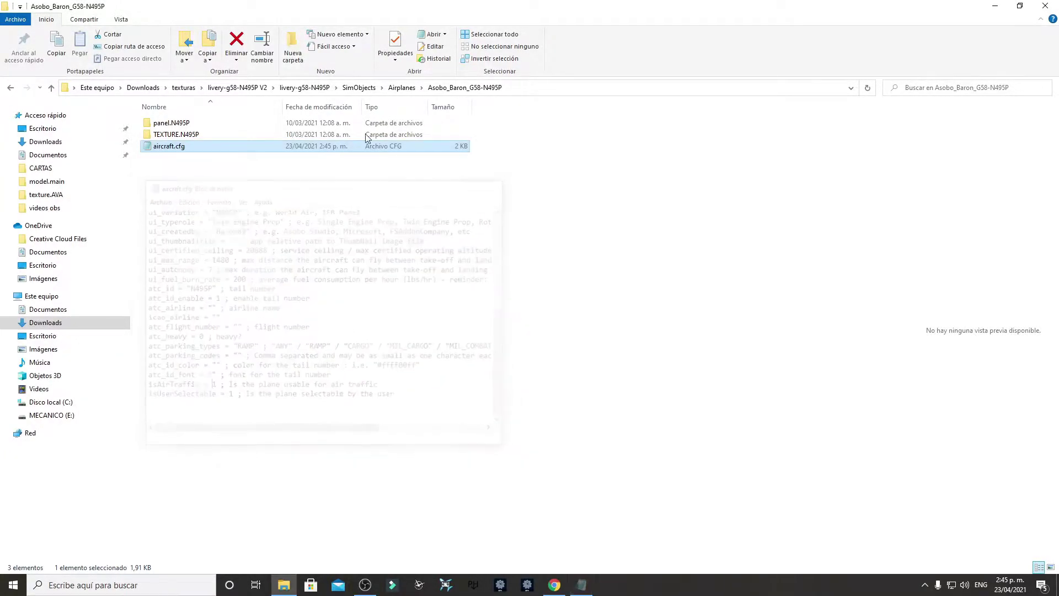
Go back to texturas and open aircraft.cfg from the airplane folder of the livery-g58-SIGNATURE Red livery.
click(11, 88)
click(11, 87)
click(11, 88)
click(11, 87)
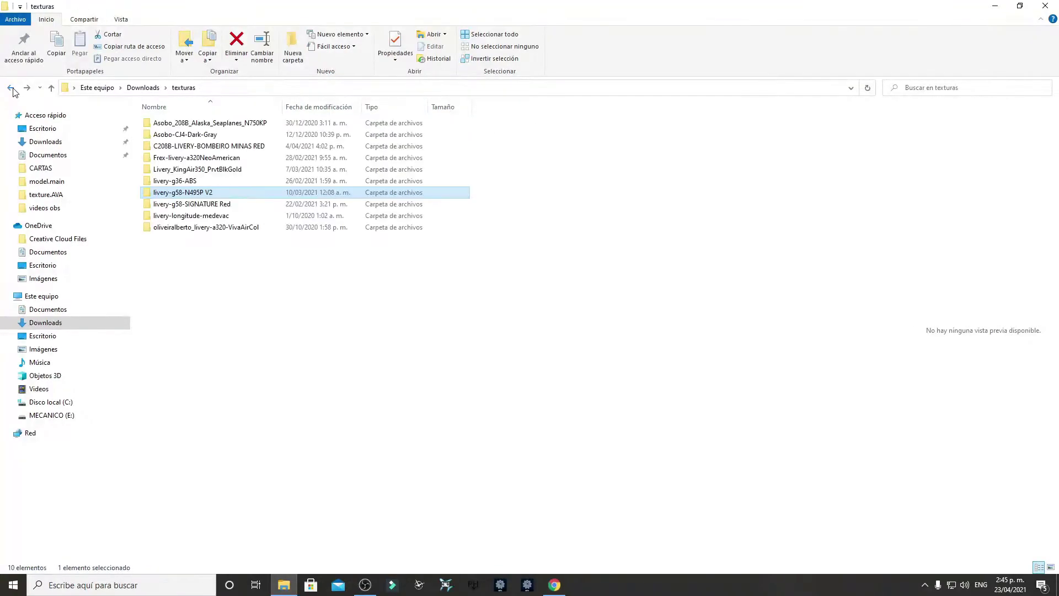
double_click(194, 204)
double_click(170, 124)
double_click(171, 126)
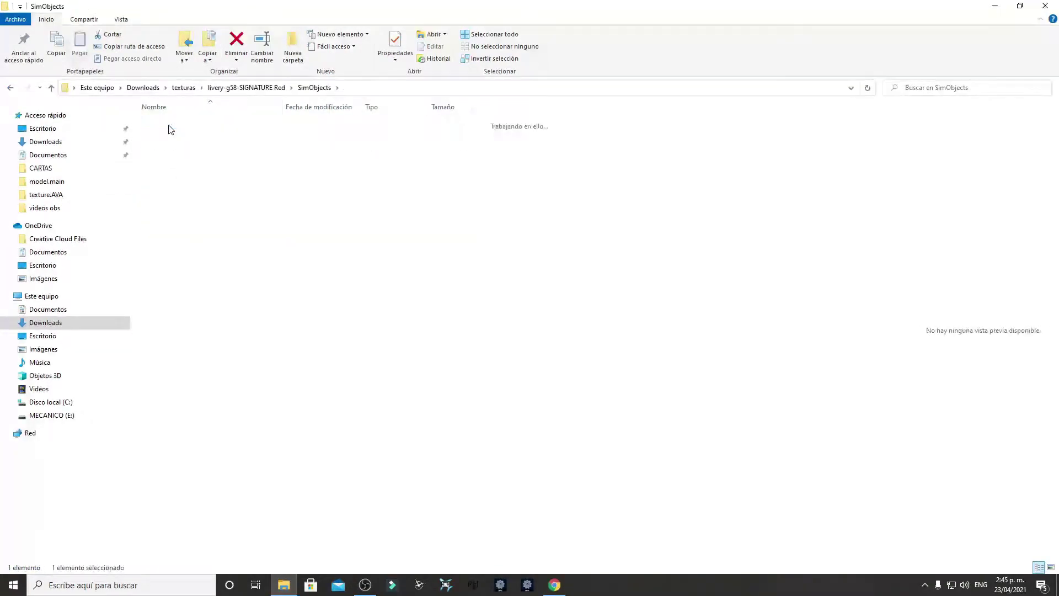
double_click(169, 126)
double_click(187, 150)
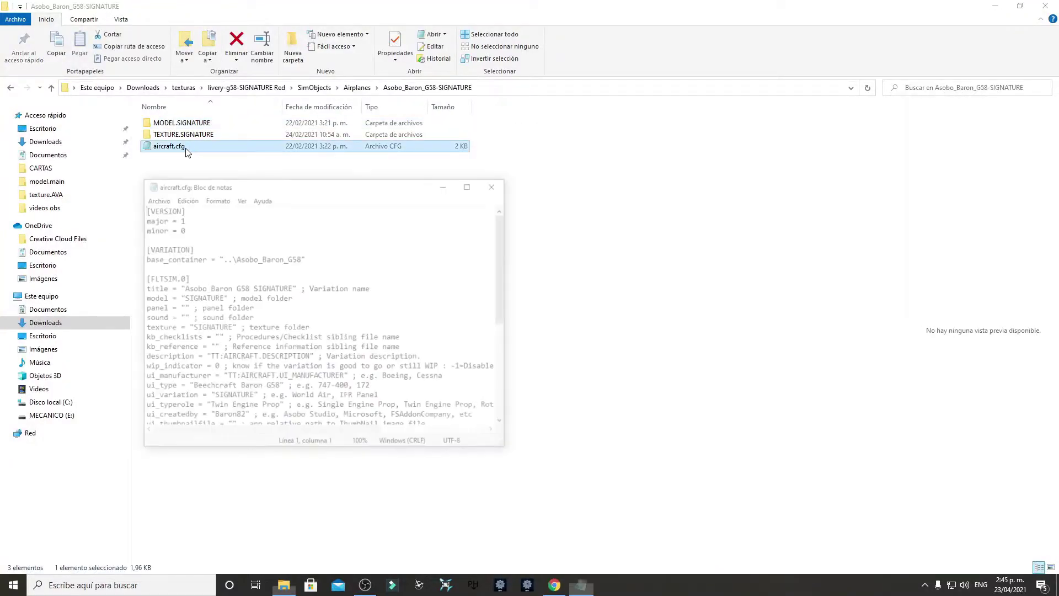
Set isAirTraffic to 1 in the G58 SIGNATURE aircraft.cfg, save the file and close it.
scroll(249, 329, down, 6)
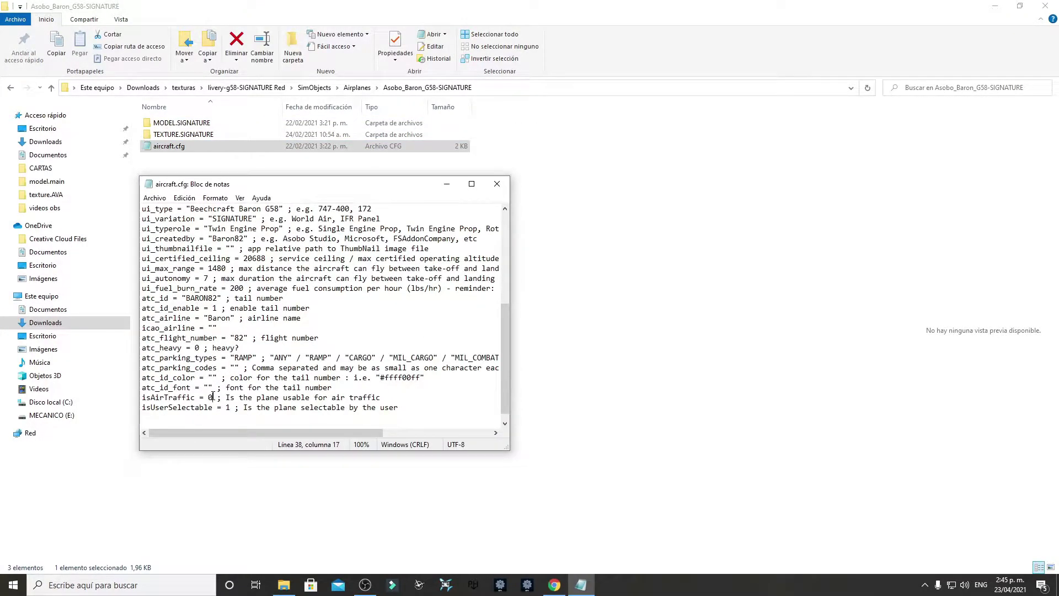
key(BackSpace)
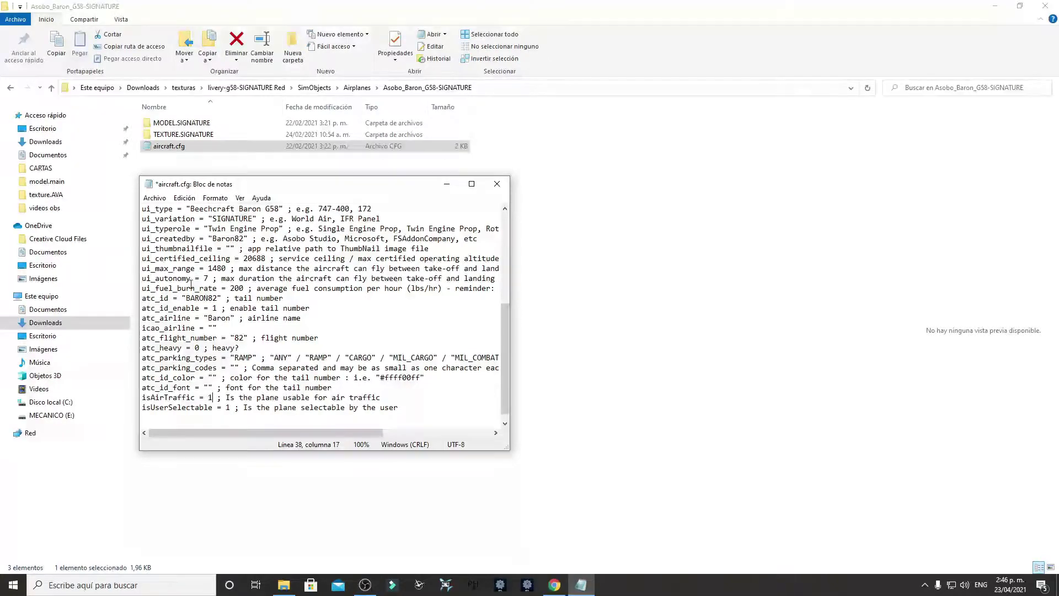
click(154, 197)
click(164, 249)
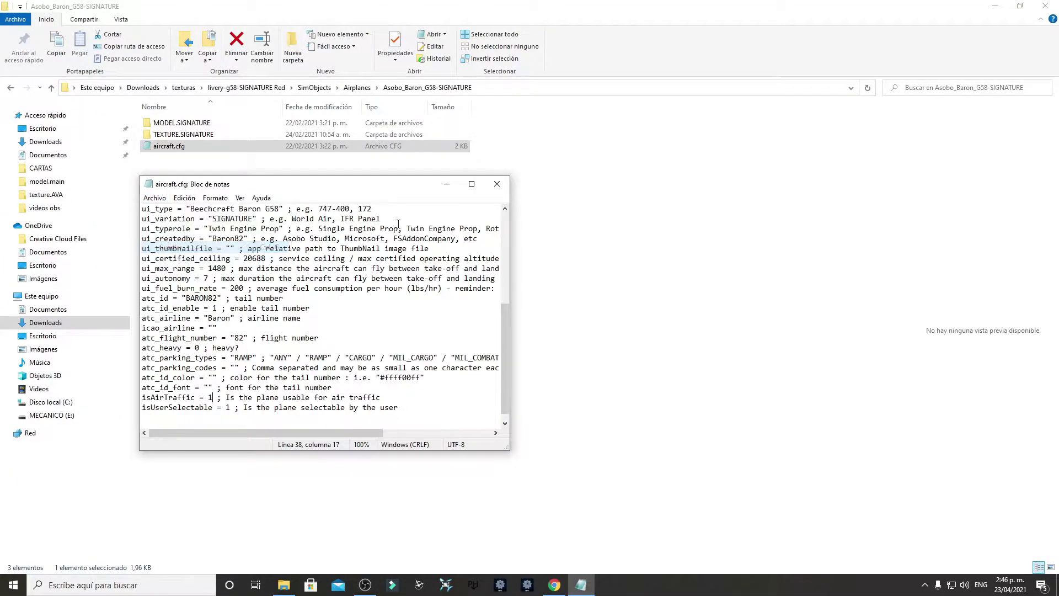
click(496, 189)
Return to texturas and open aircraft.cfg from the Asobo_Longitude-TEMPLATE folder of the livery-longitude-medevac livery.
click(11, 88)
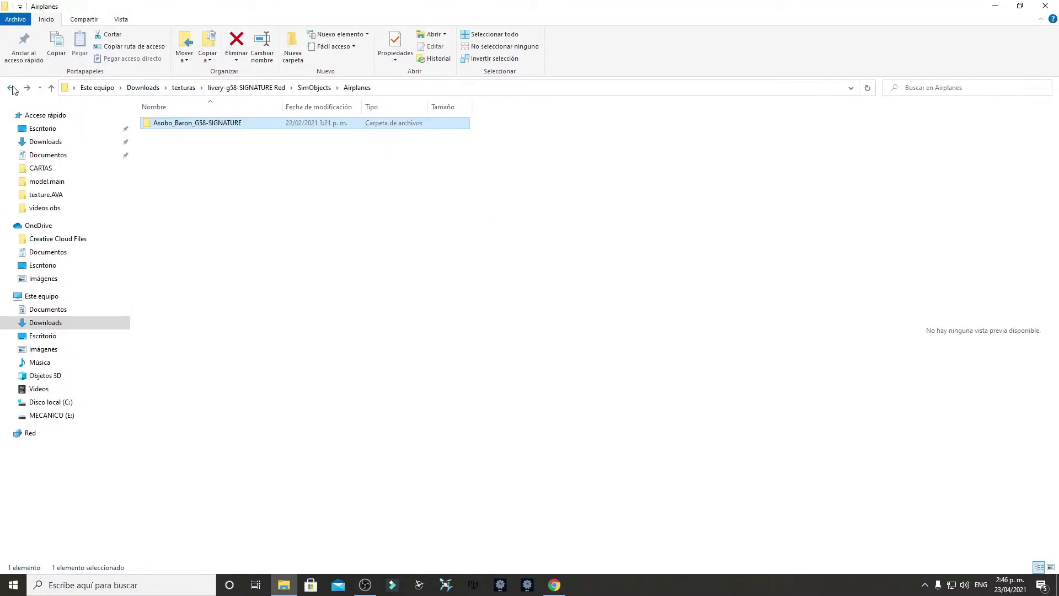
click(11, 88)
click(11, 88)
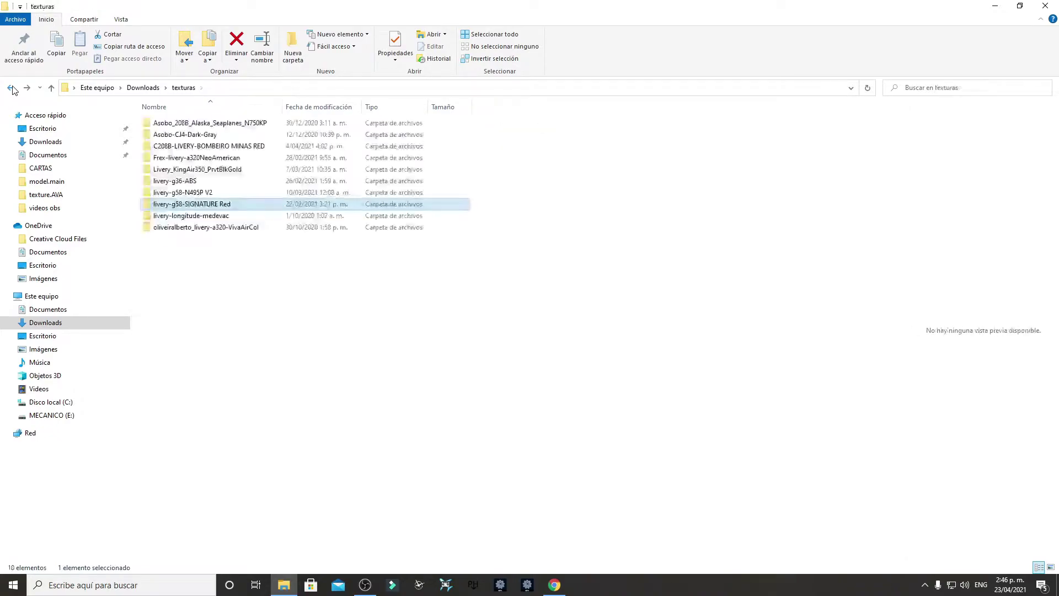
click(189, 217)
double_click(188, 216)
double_click(161, 125)
double_click(163, 124)
double_click(164, 125)
double_click(166, 135)
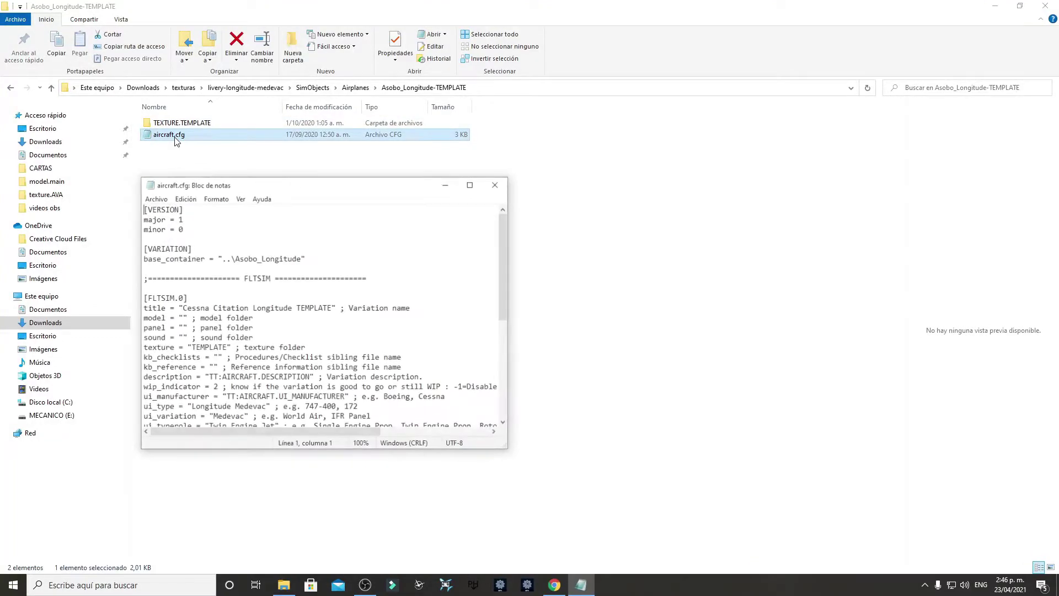
Set isAirTraffic to 1 in the Longitude Medevac aircraft.cfg, save the file and close it.
scroll(253, 381, down, 7)
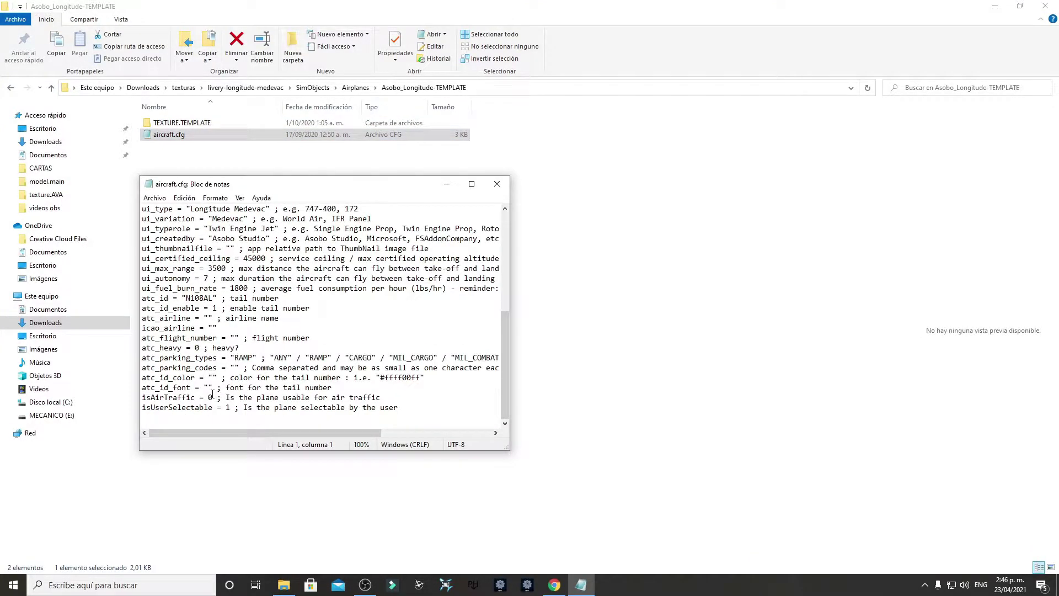
key(BackSpace)
click(154, 199)
click(176, 249)
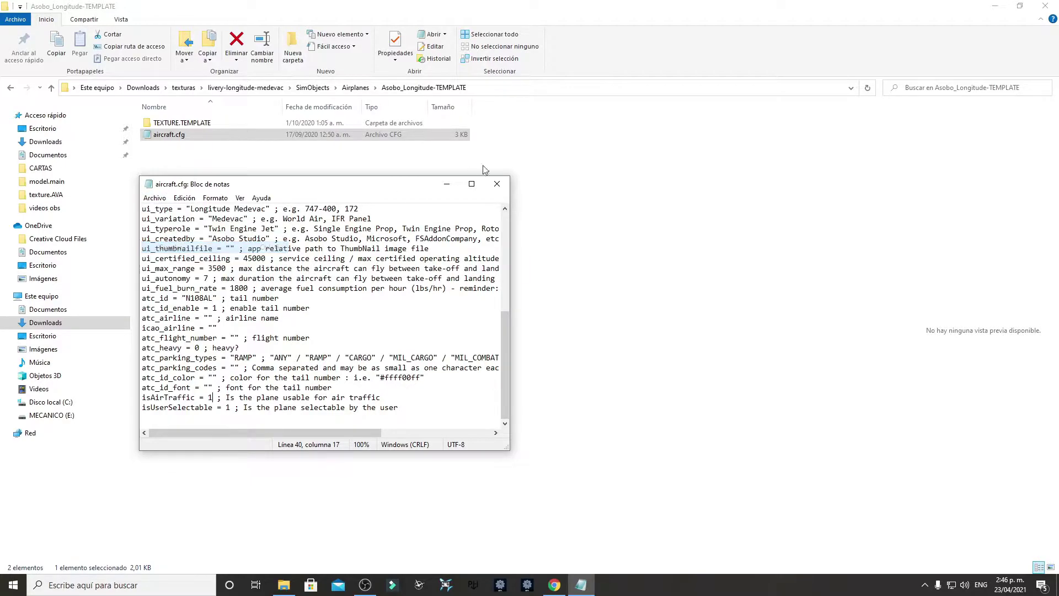
click(497, 185)
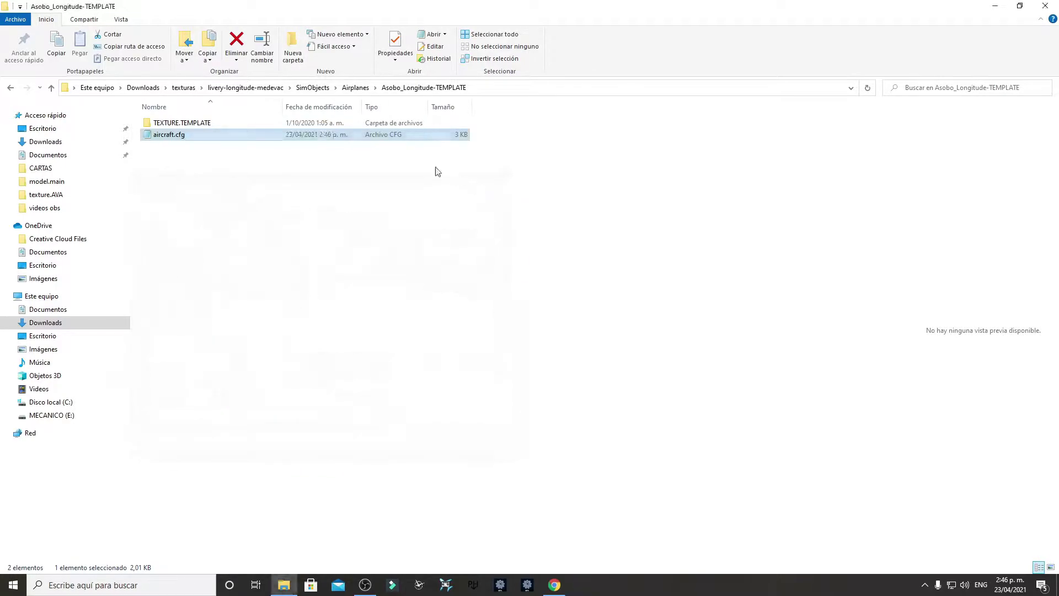
Open aircraft.cfg from the Asobo_A320_NEO-VivaAirCol folder of the VivaAirCol livery in texturas, check its isAirTraffic line, and close it.
click(9, 89)
click(9, 88)
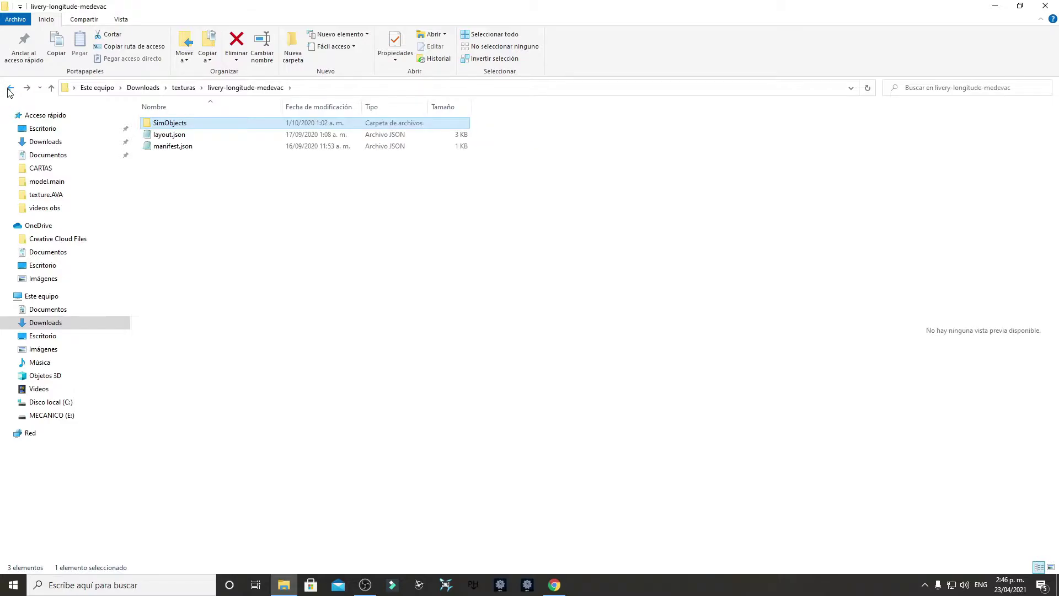
click(9, 88)
double_click(177, 230)
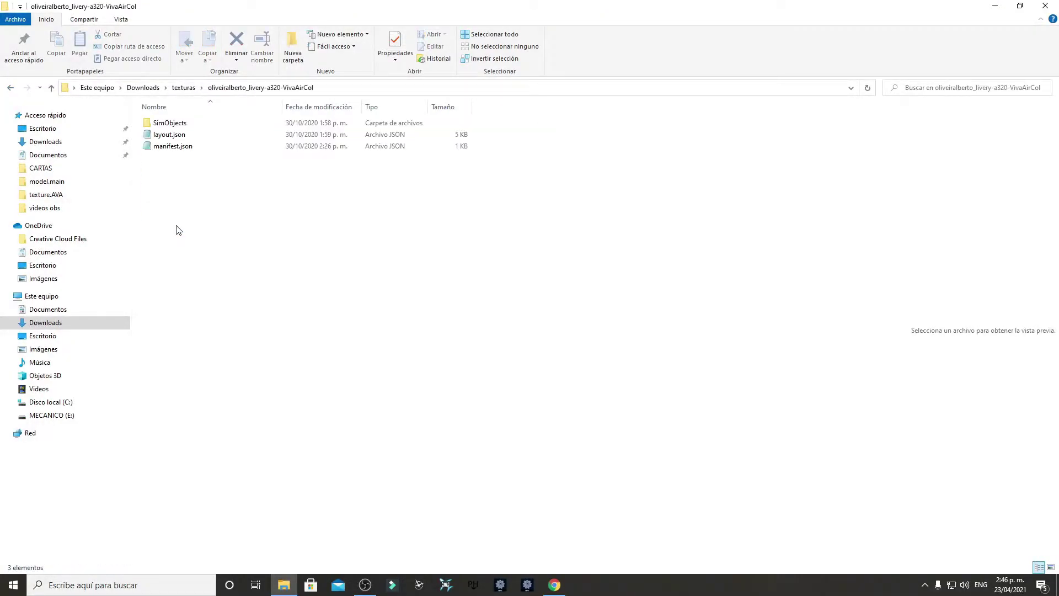
double_click(173, 123)
double_click(173, 123)
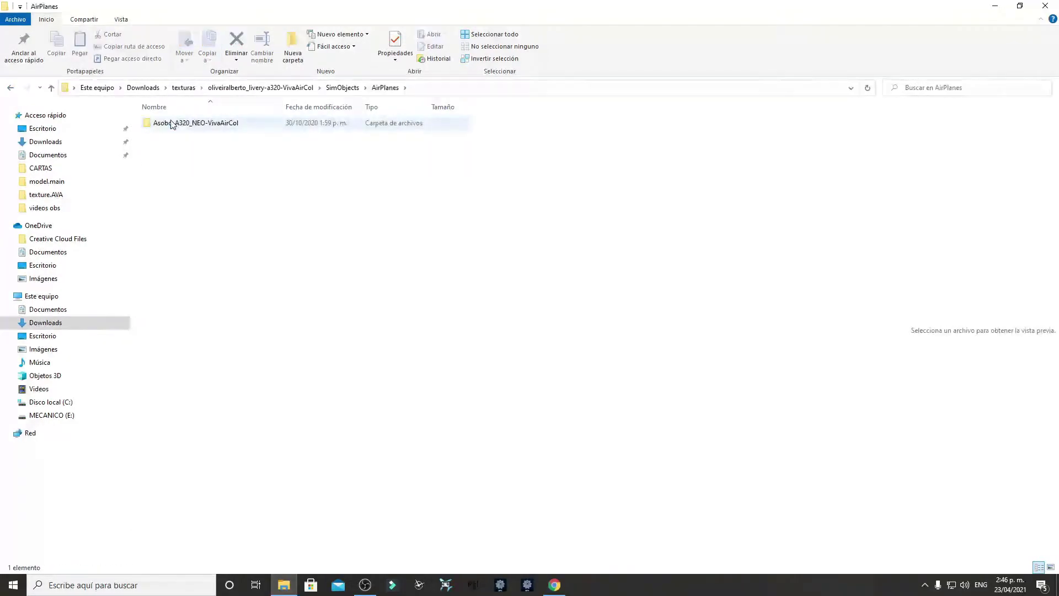
double_click(172, 123)
double_click(173, 158)
scroll(281, 358, down, 15)
scroll(281, 357, down, 4)
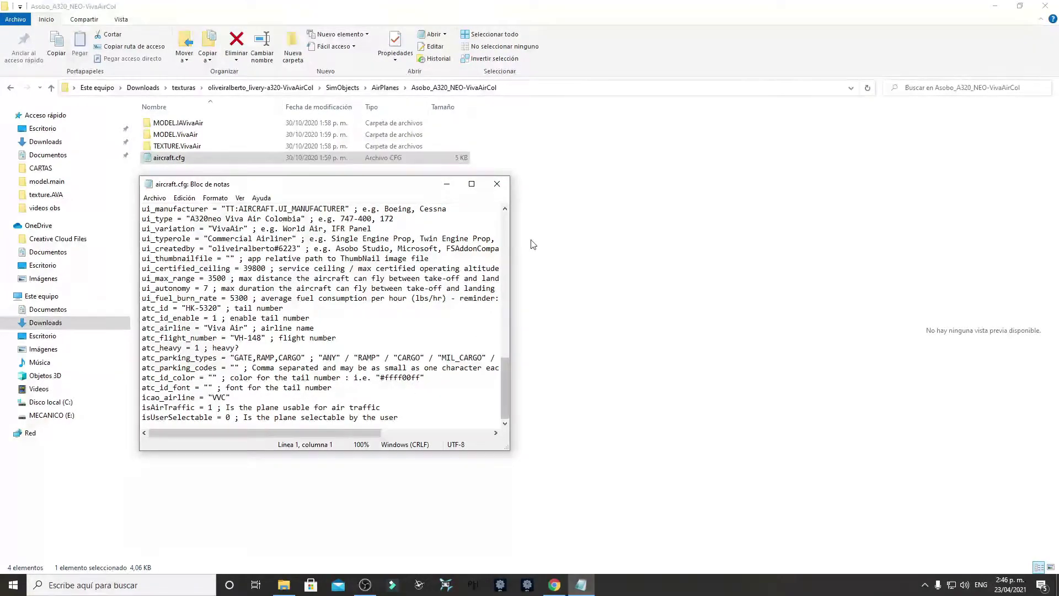
click(497, 183)
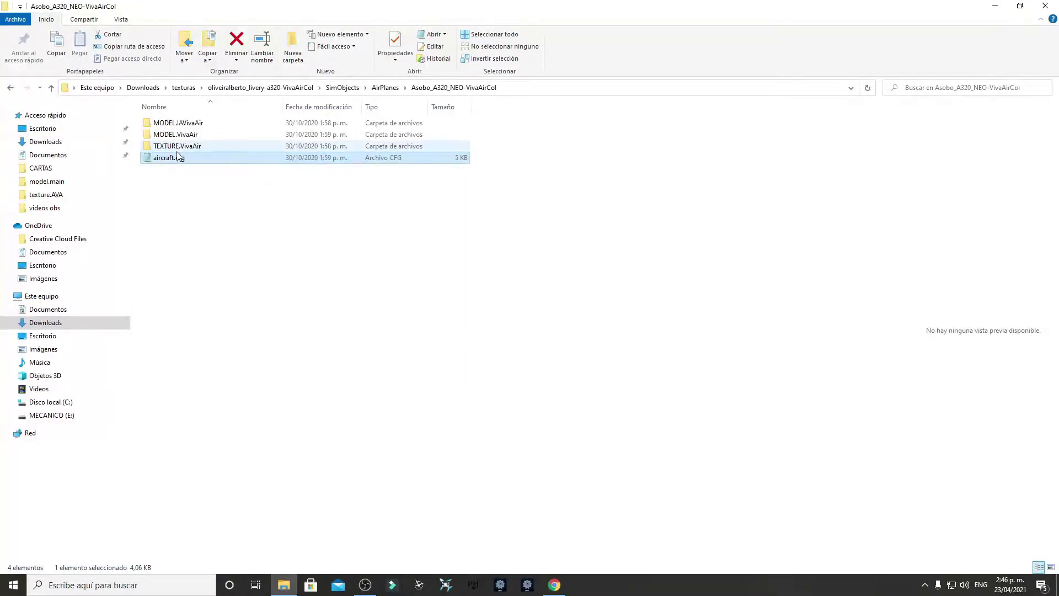
Leave the VivaAirCol folder and browse in a separate window to the Microsoft Flight Simulator folder under Users\usuario\AppData\Roaming on C:.
click(10, 87)
right_click(285, 576)
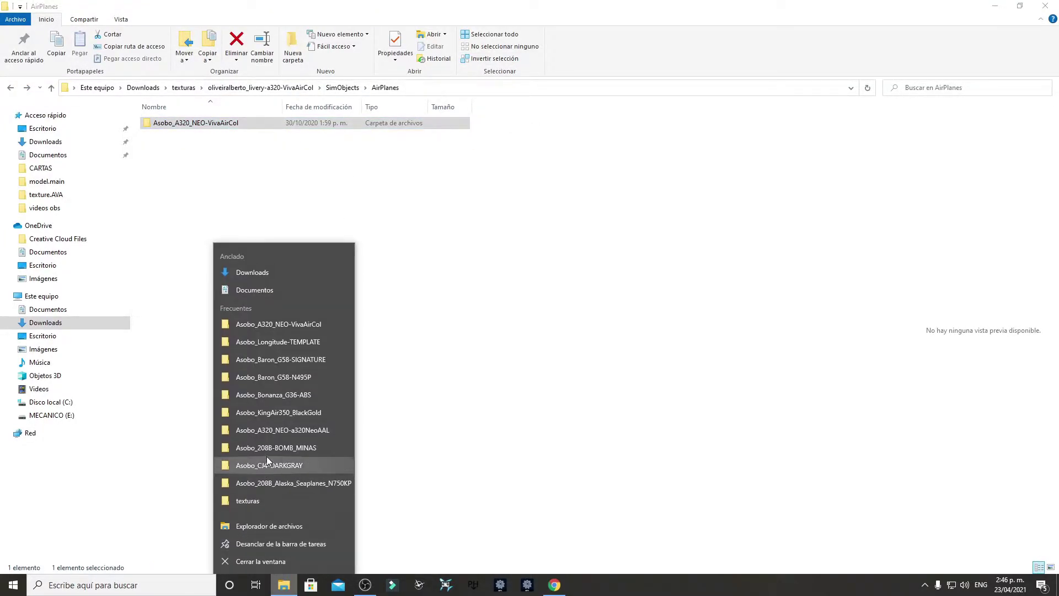
click(246, 289)
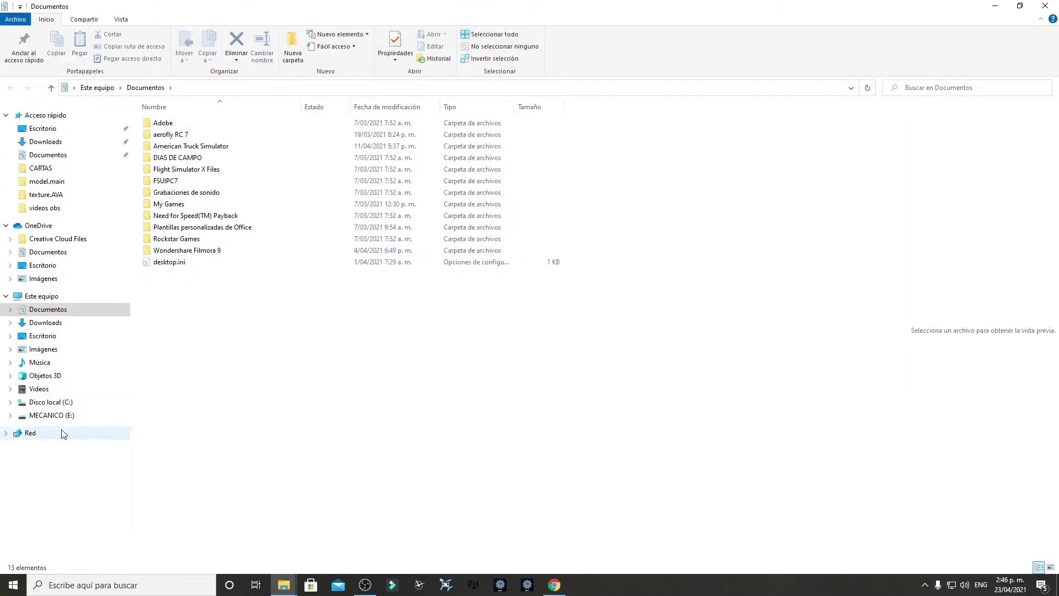
click(50, 401)
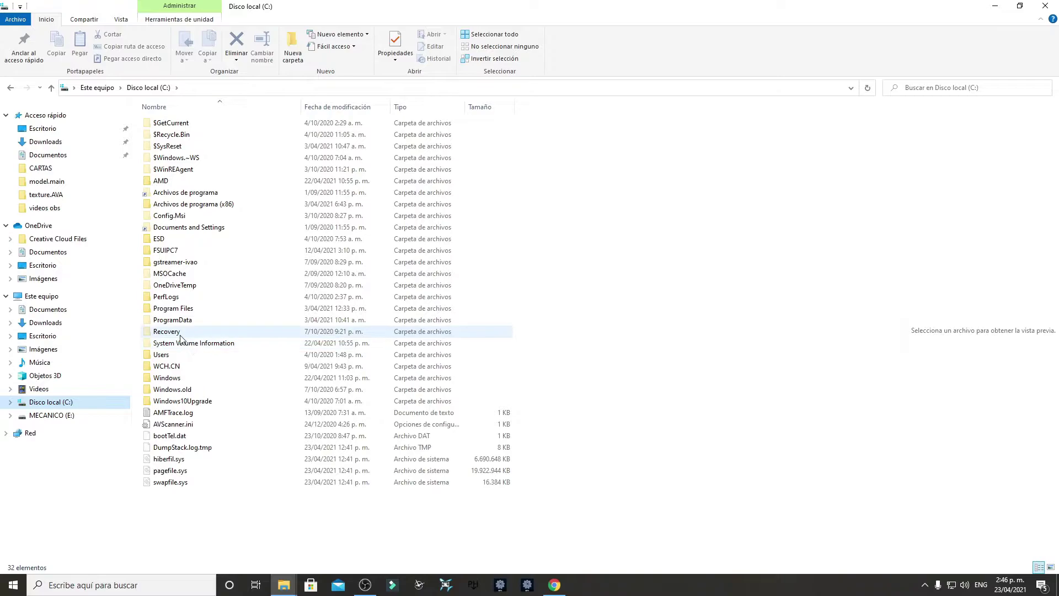
double_click(166, 355)
click(168, 171)
double_click(168, 170)
double_click(168, 146)
double_click(168, 147)
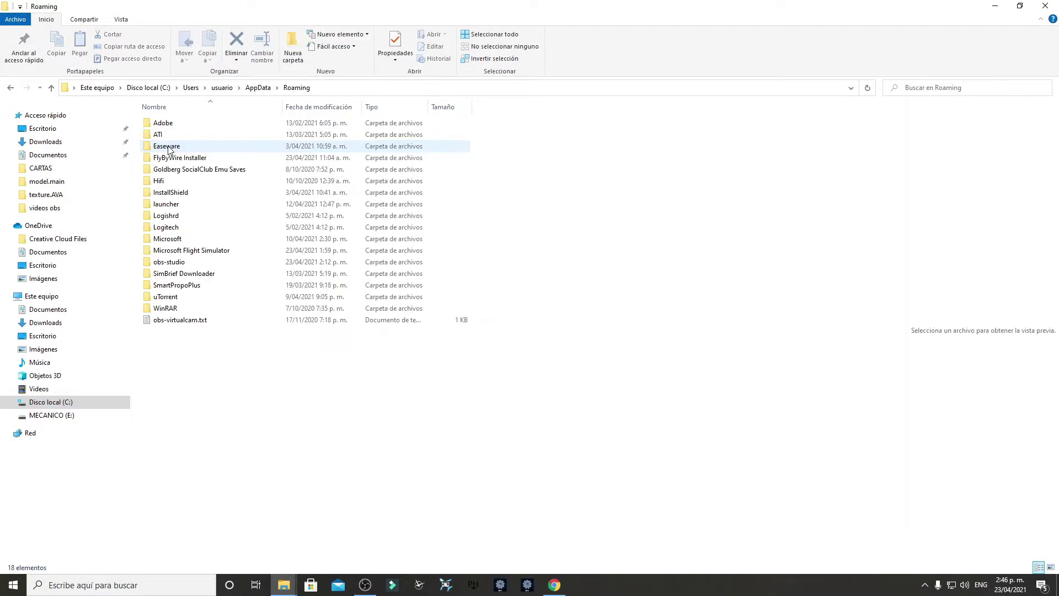
double_click(215, 251)
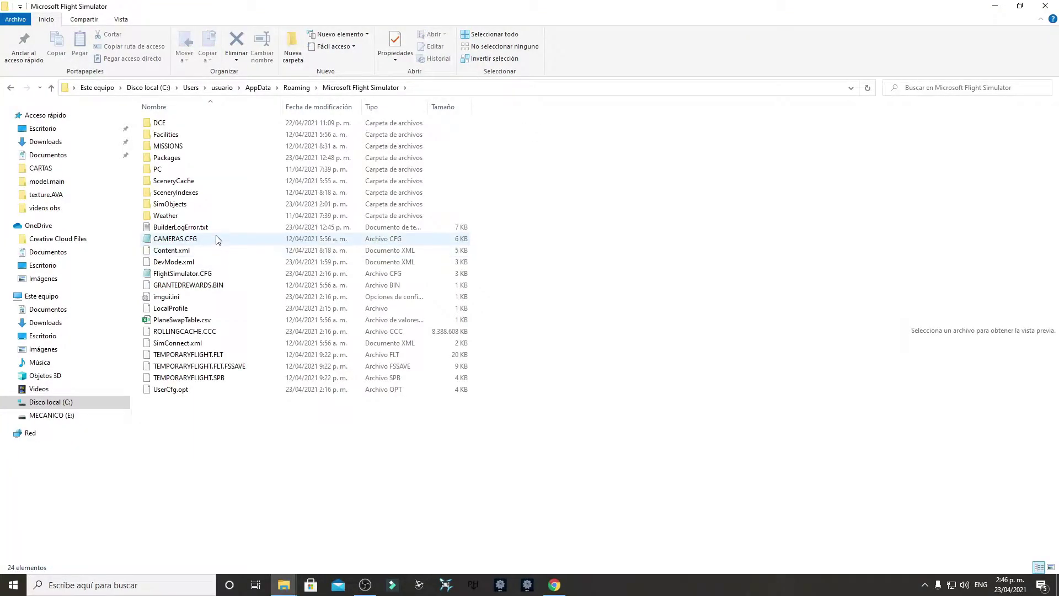
Open the asobo-aircraft-a320-neo folder inside Packages\Official\Steam.
double_click(167, 159)
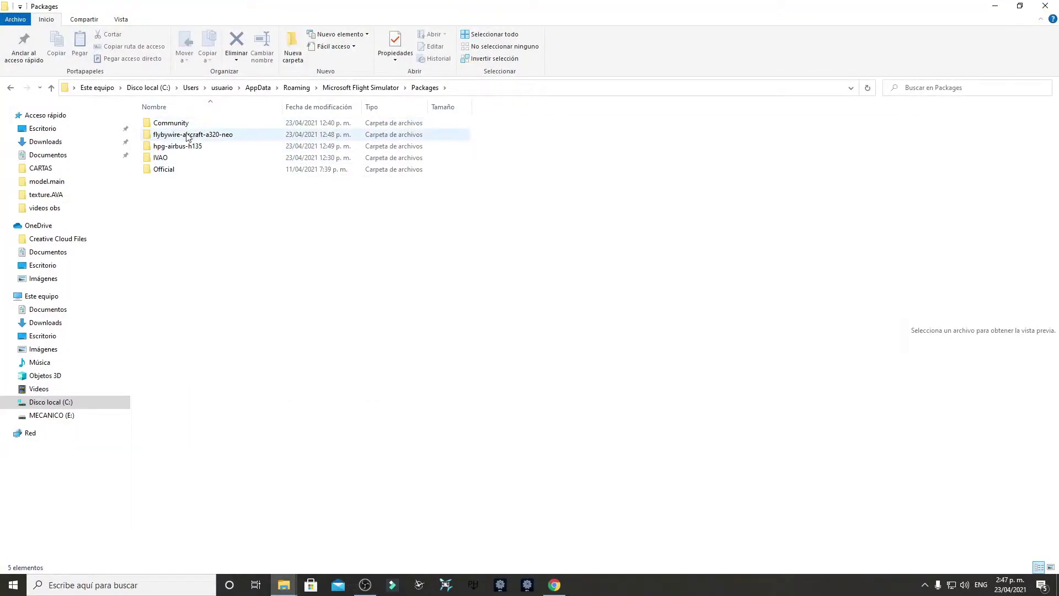
double_click(167, 174)
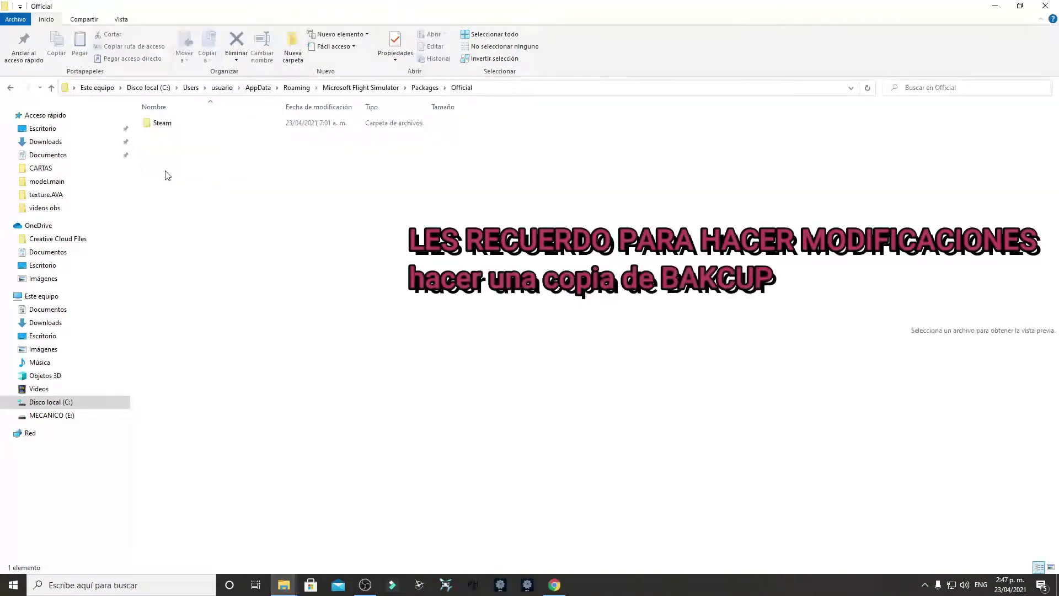
double_click(171, 122)
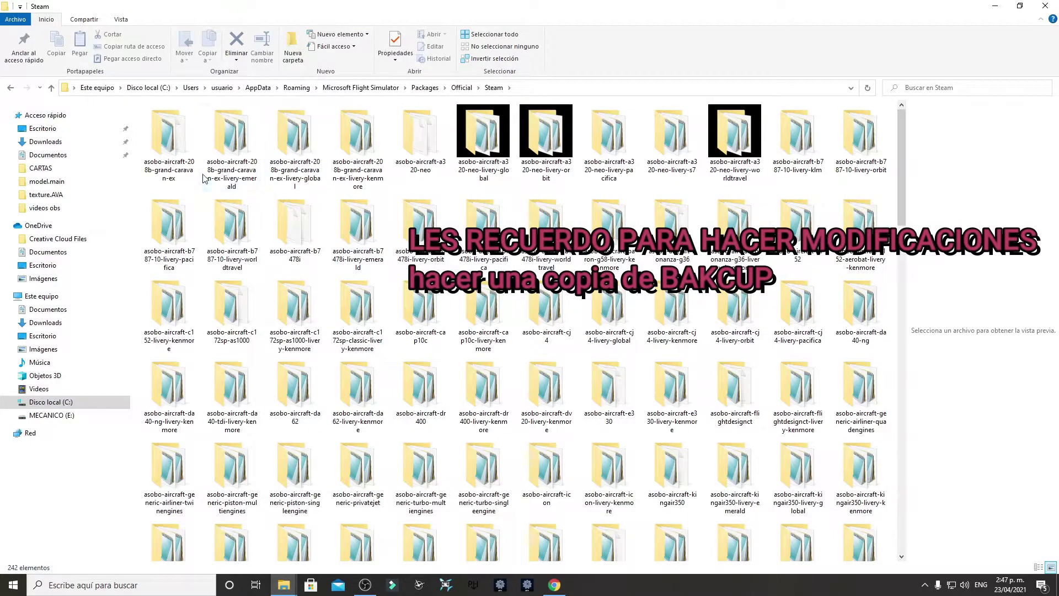
double_click(437, 161)
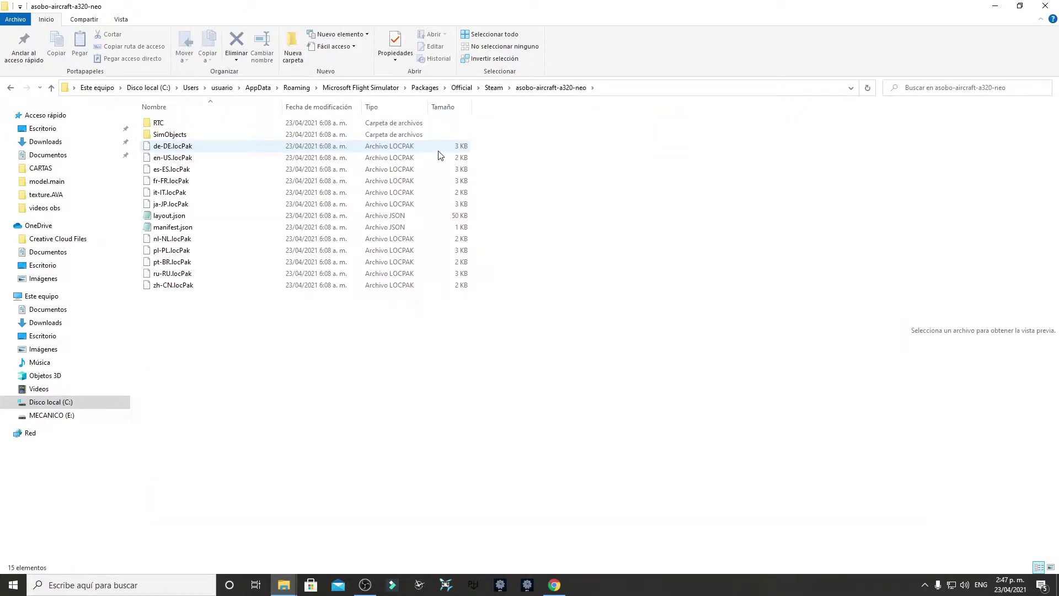
Open the TEXTURE.AIRTRAFFIC folder inside SimObjects\AirPlanes\Asobo_A320_NEO of the official A320 Neo package.
double_click(202, 135)
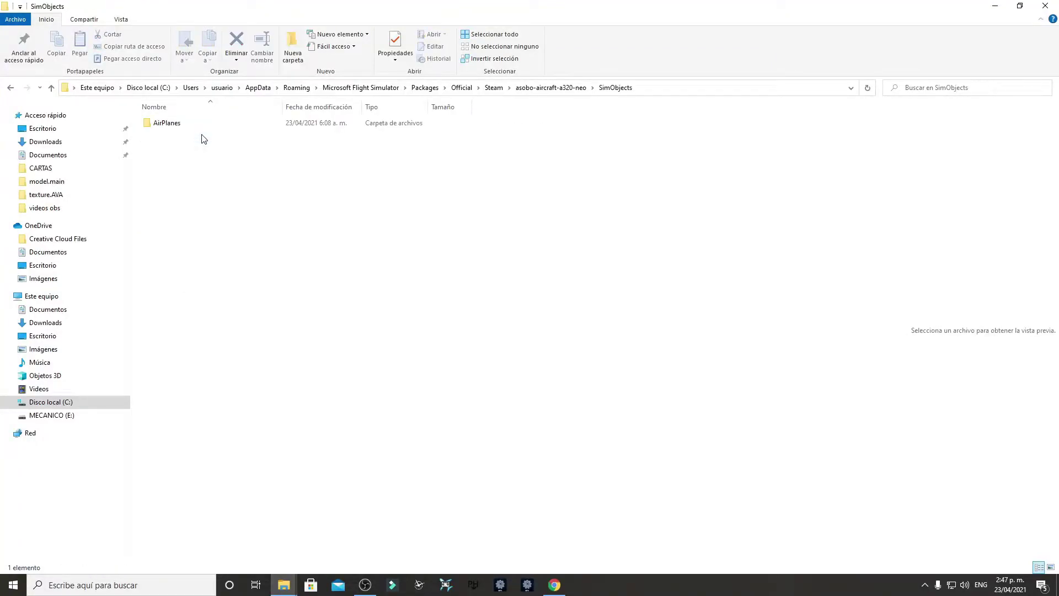
double_click(192, 126)
click(191, 126)
double_click(192, 126)
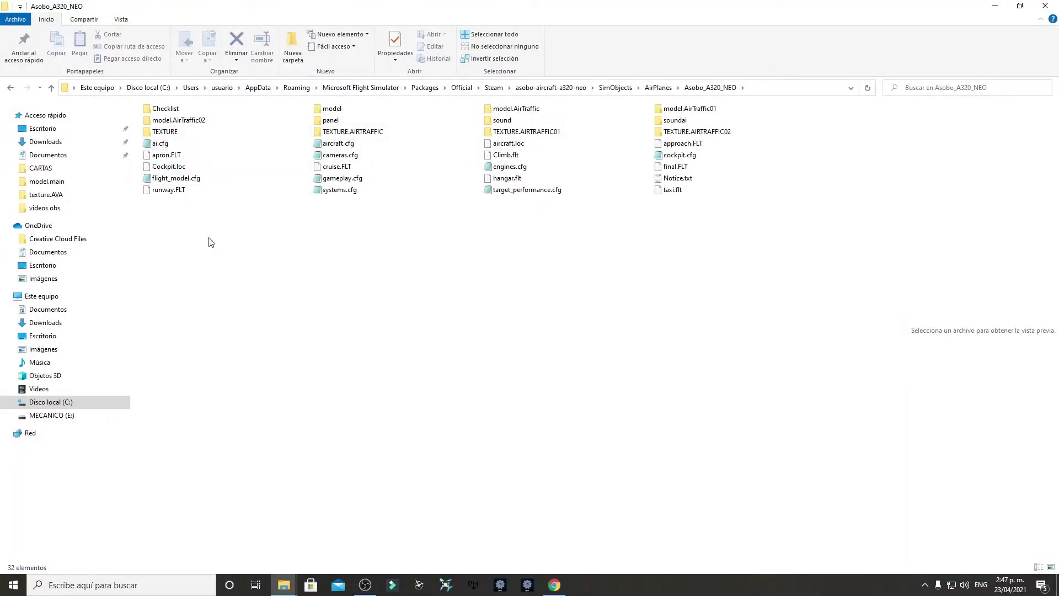
double_click(363, 136)
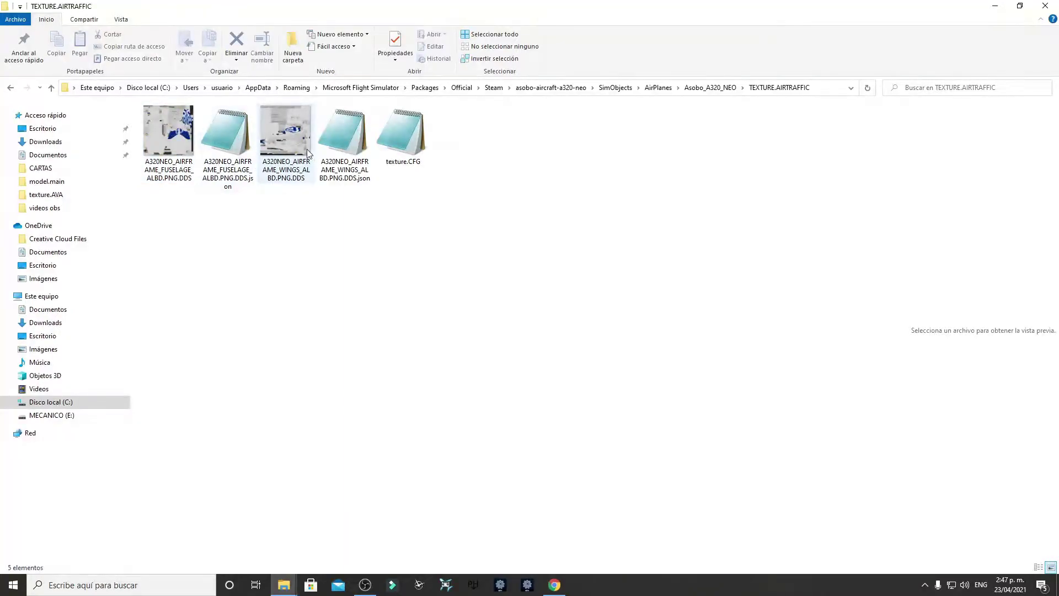
Open the Asobo_A320_NEO-VivaAirCol livery folder and arrange its window side by side with the TEXTURE.AIRTRAFFIC window.
click(1025, 7)
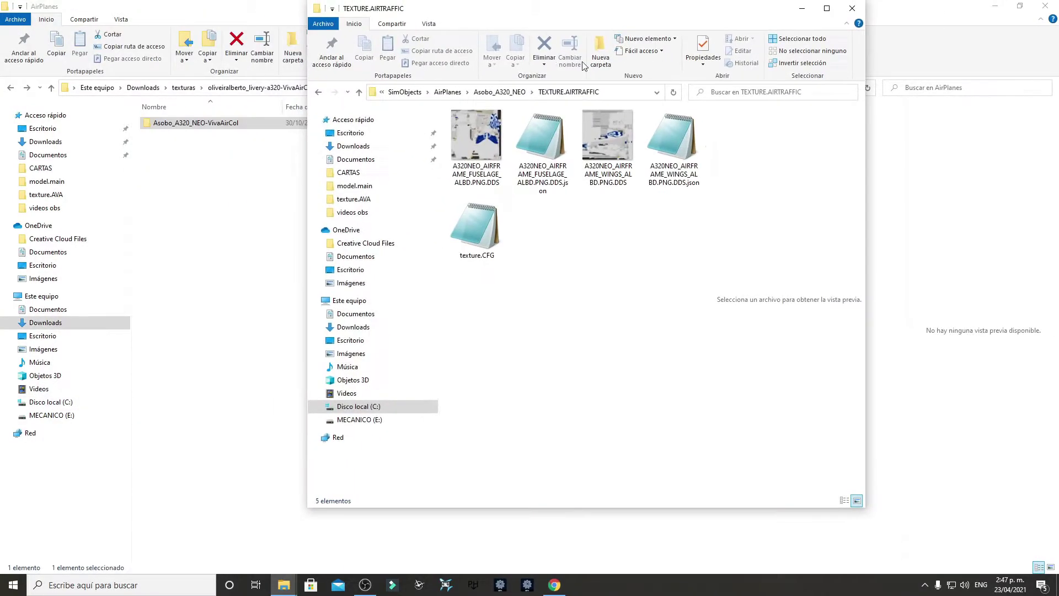
drag(562, 23, 791, 125)
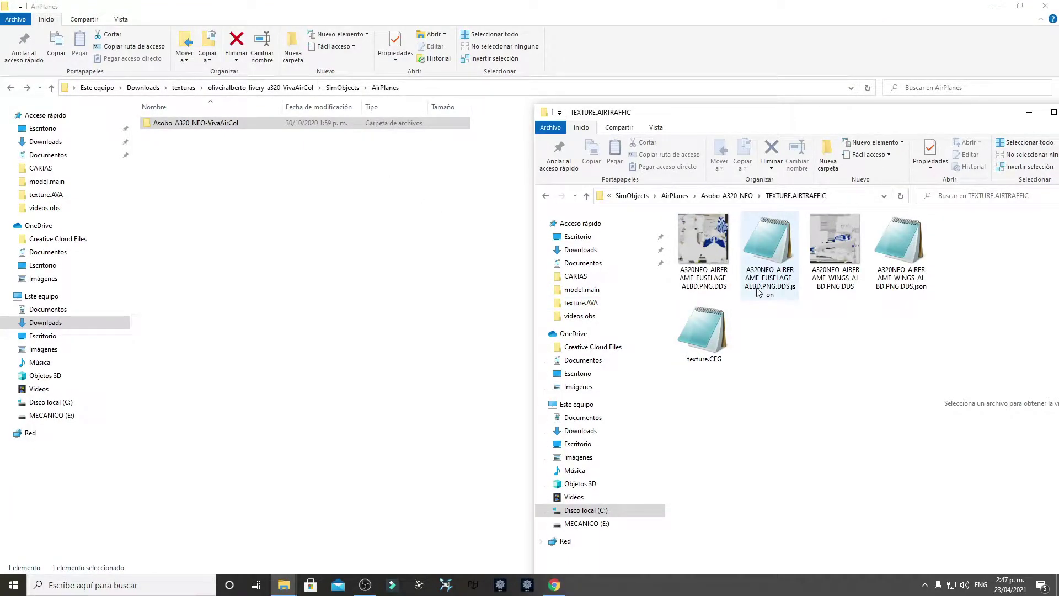
double_click(208, 125)
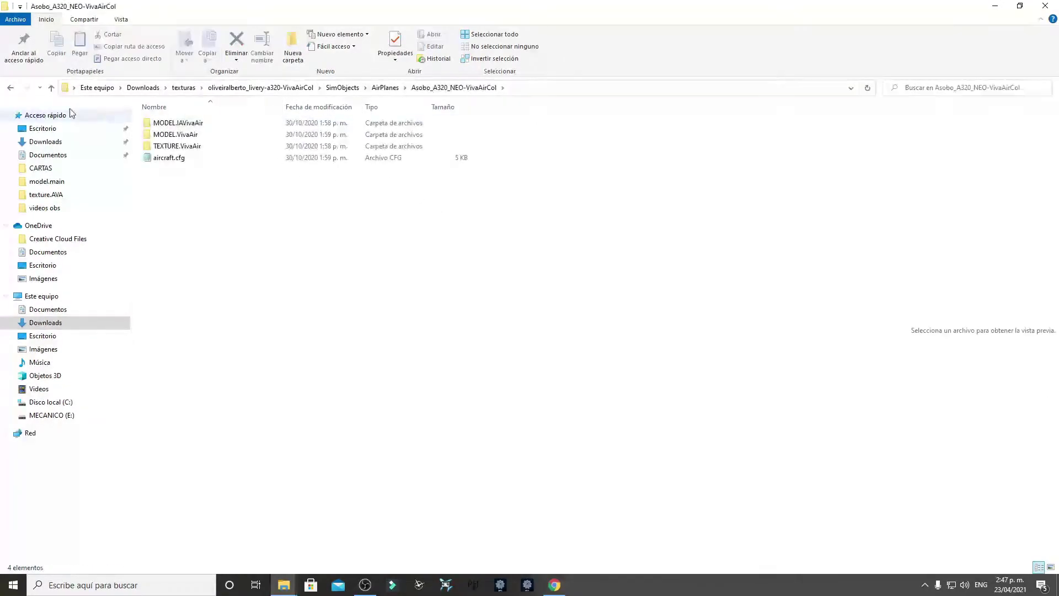
click(1020, 6)
drag(563, 77, 300, 33)
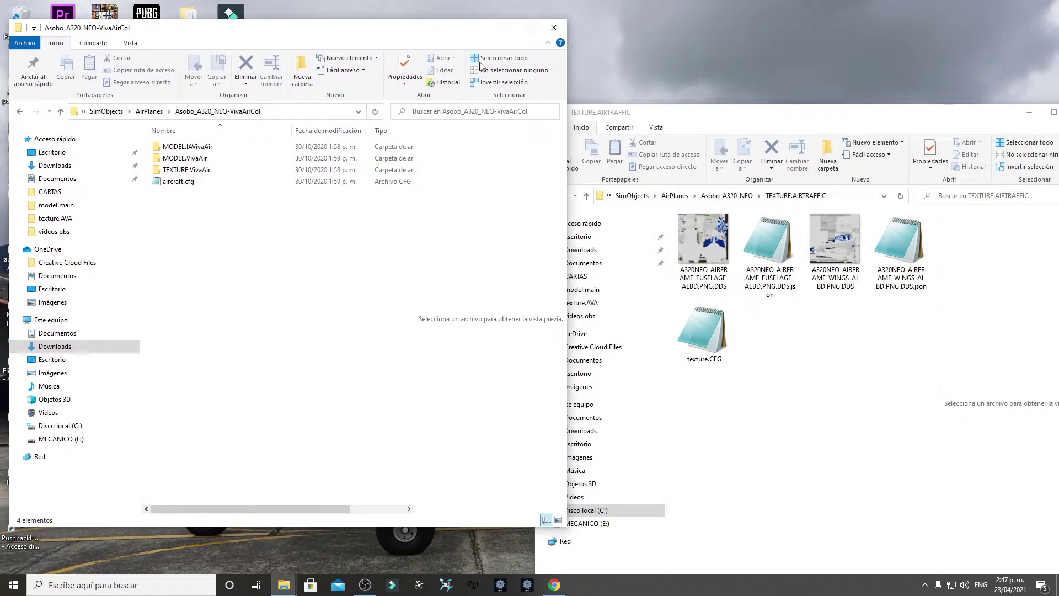
drag(731, 118, 762, 37)
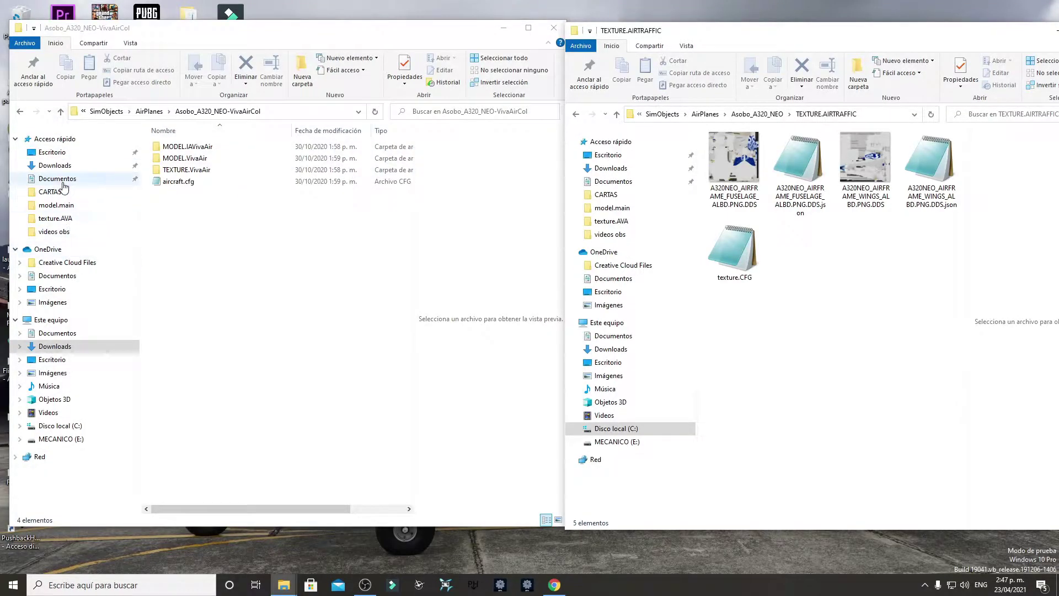
Browse from Downloads\texturas through the VivaAirCol livery's SimObjects and AirPlanes folders to its TEXTURE.VivaAir folder.
click(55, 165)
double_click(308, 186)
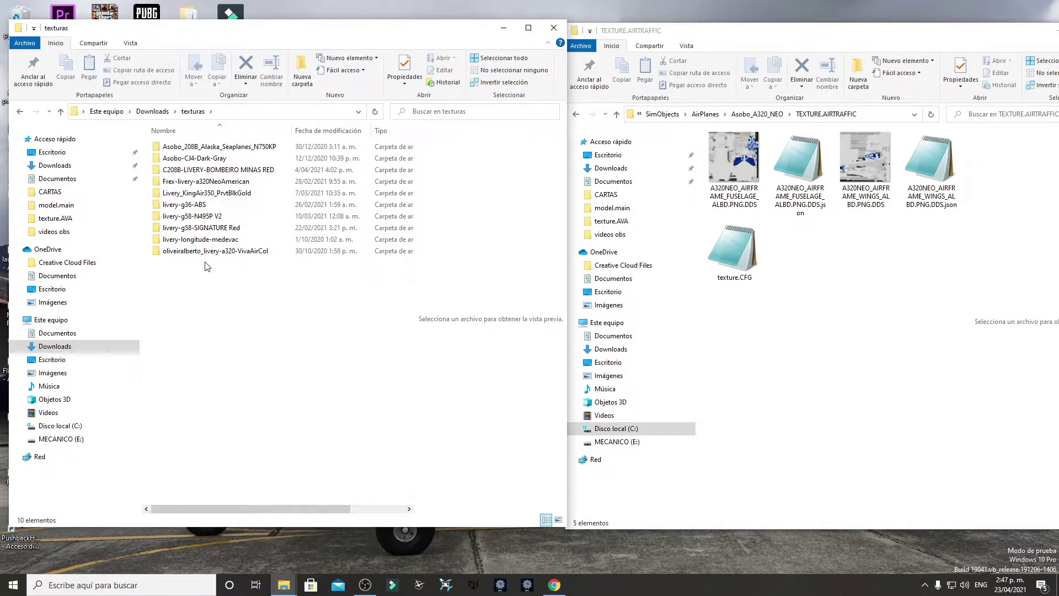
double_click(243, 251)
double_click(180, 147)
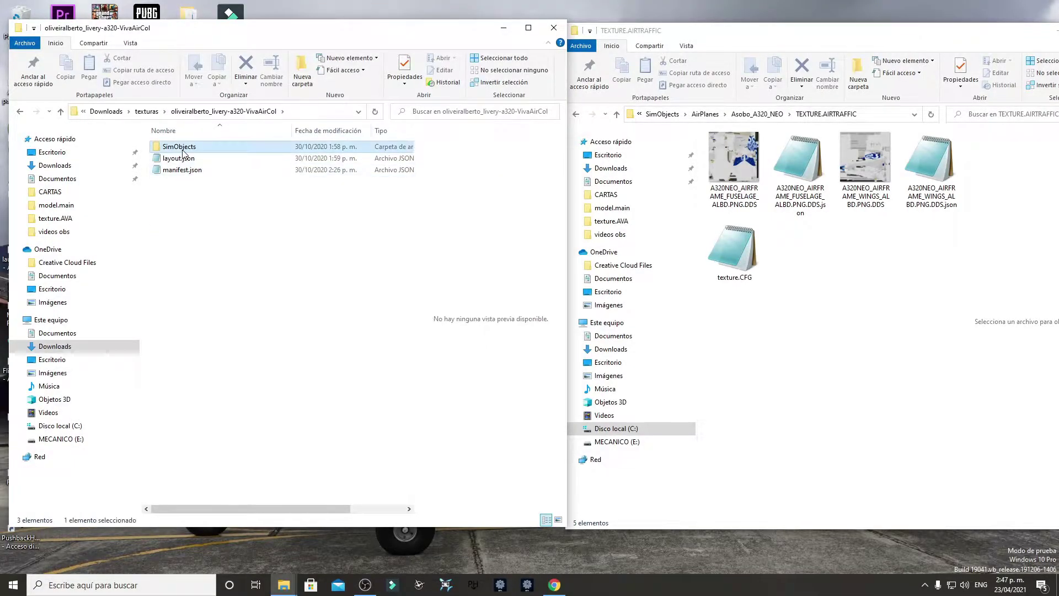
double_click(180, 147)
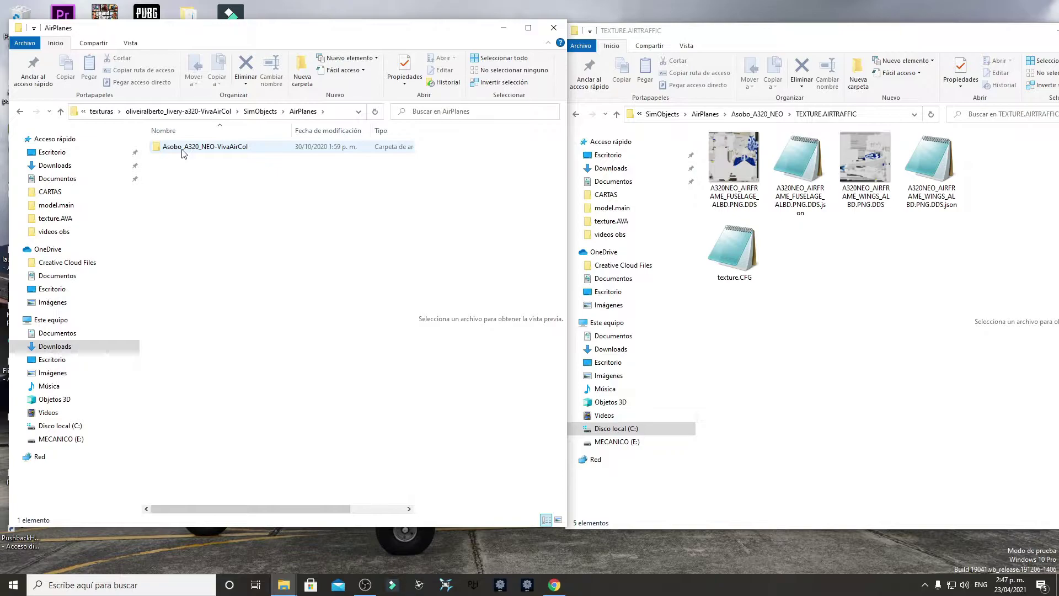
double_click(183, 148)
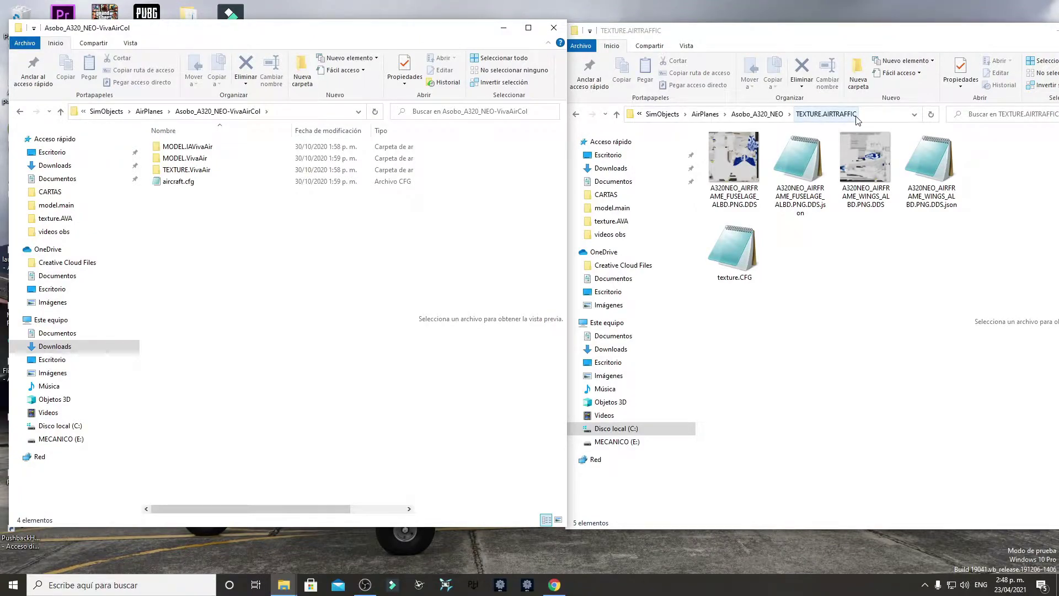
double_click(189, 171)
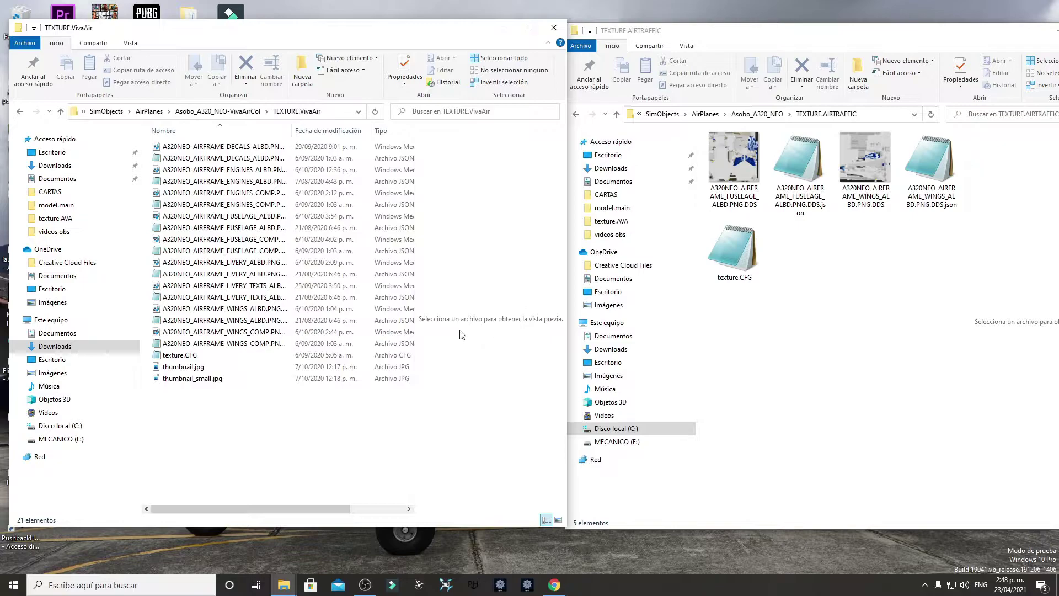
Display the files in the TEXTURE.VivaAir folder as large icons.
click(130, 43)
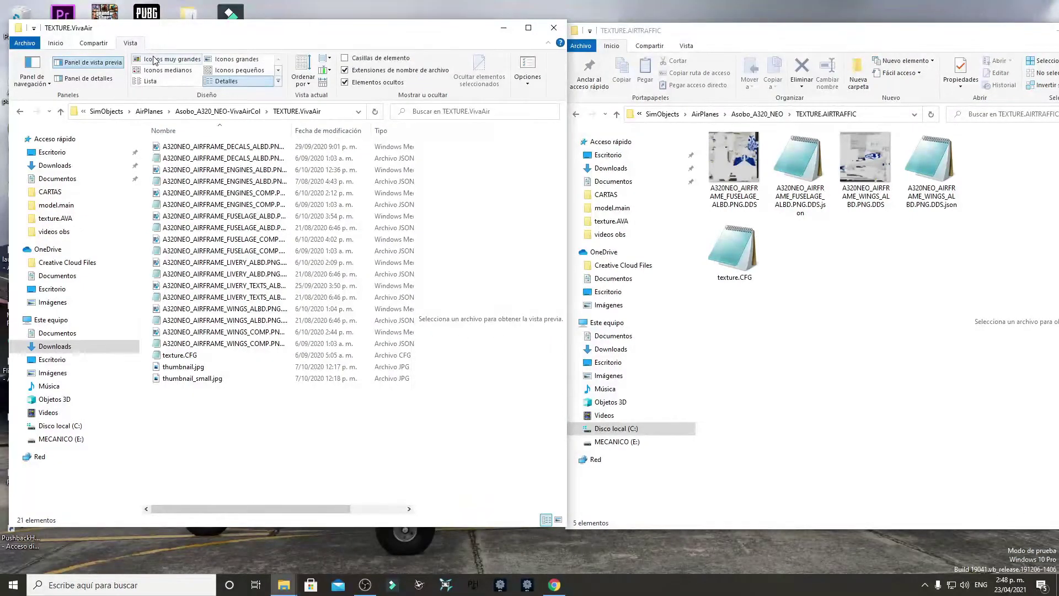
click(170, 59)
click(232, 60)
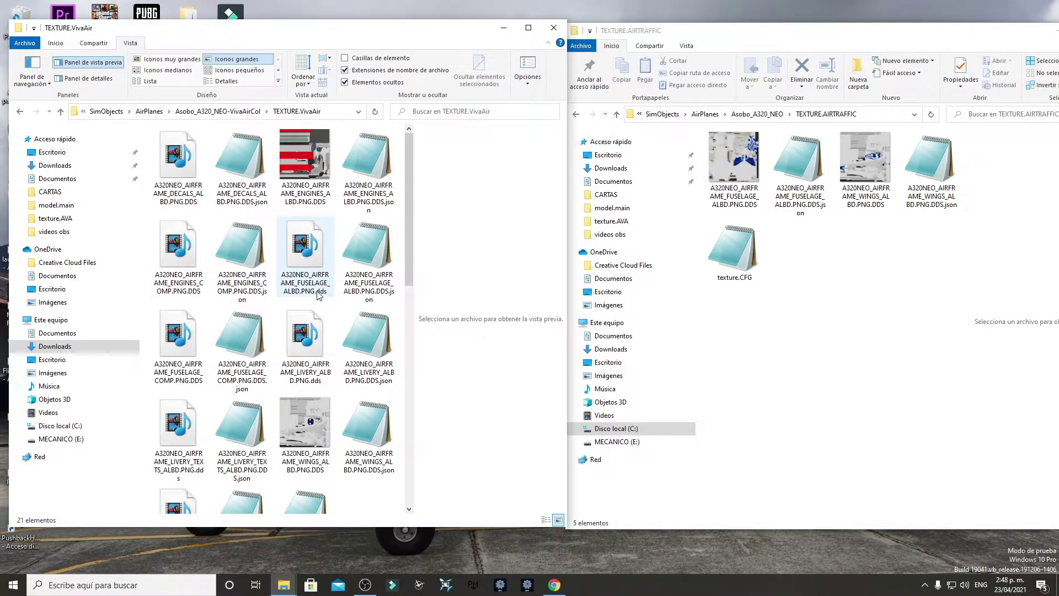
mouse_move(317, 296)
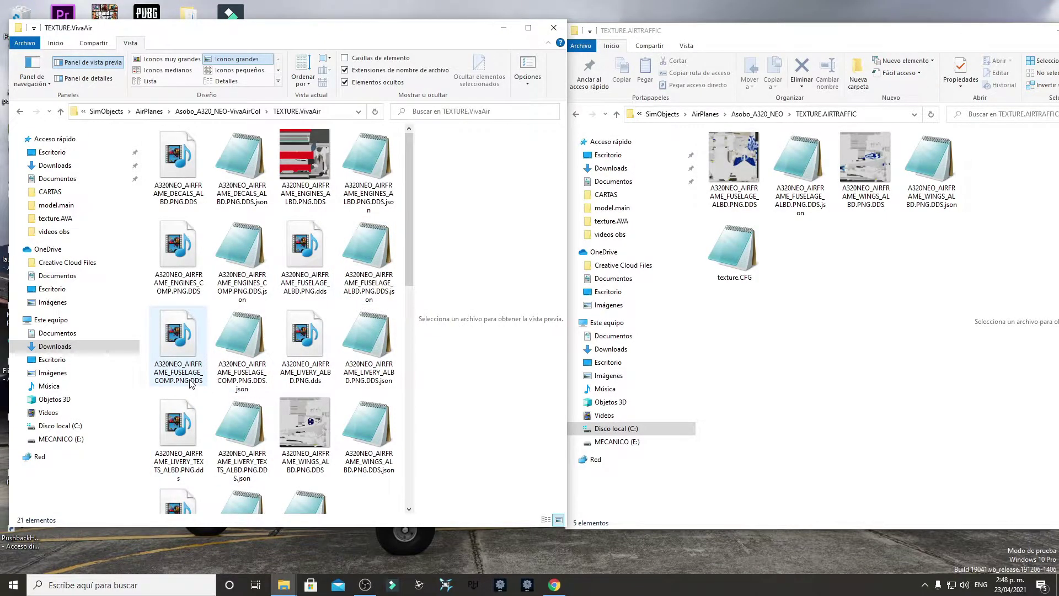
click(182, 339)
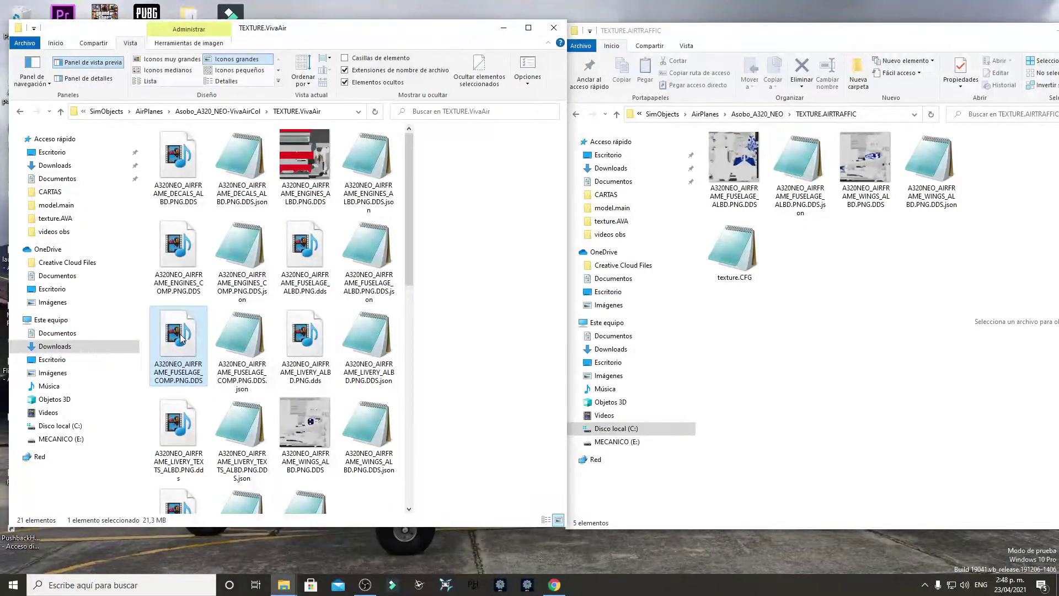
right_click(181, 339)
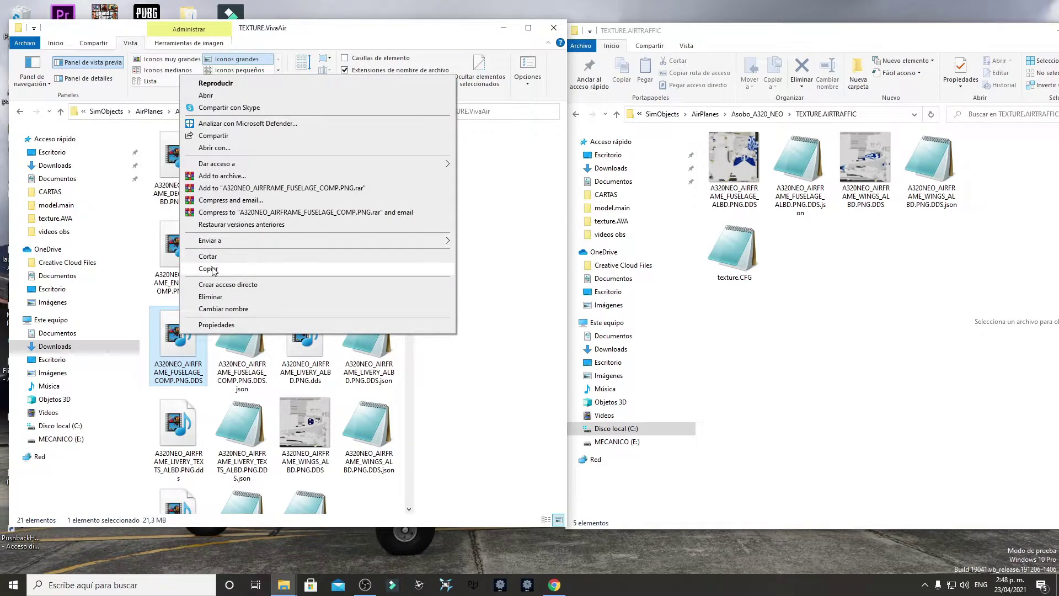
click(208, 268)
right_click(828, 323)
click(857, 414)
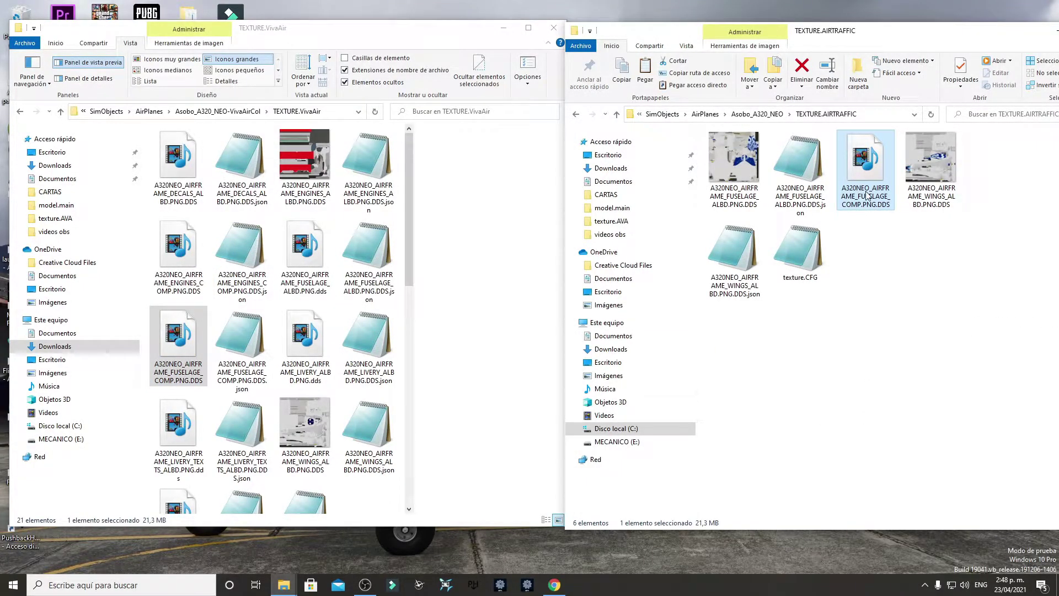
right_click(864, 200)
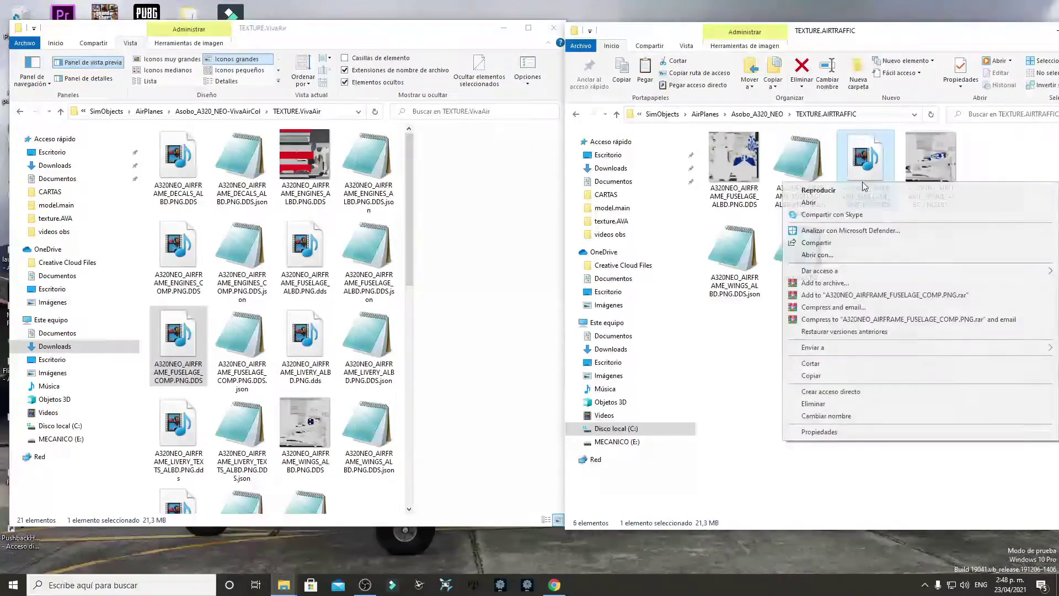
click(813, 404)
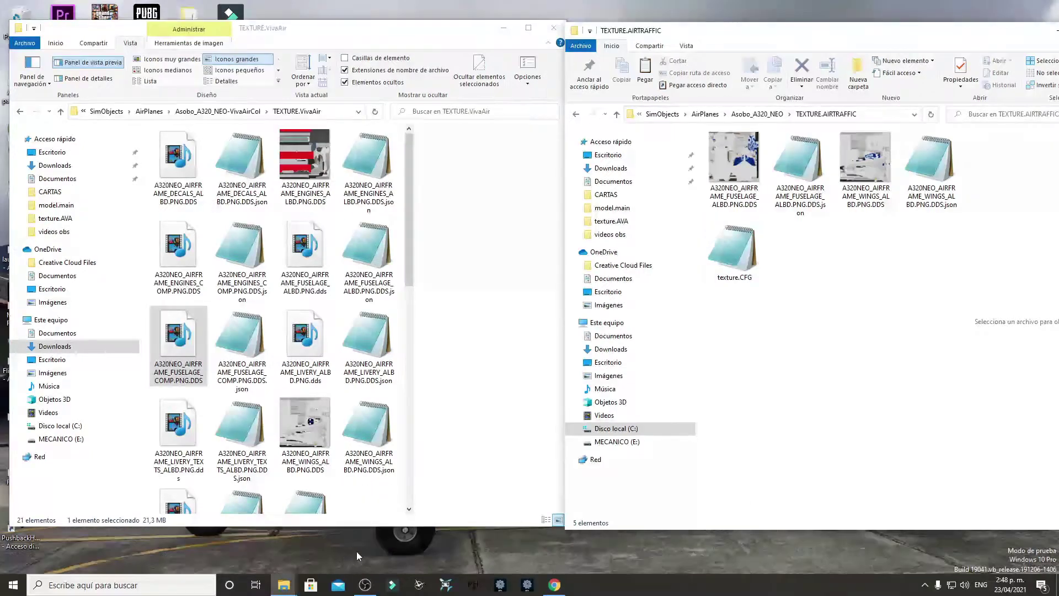
Copy A320NEO_AIRFRAME_FUSELAGE_ALBD.PNG.dds from TEXTURE.VivaAir into TEXTURE.AIRTRAFFIC, replacing the existing file.
right_click(313, 270)
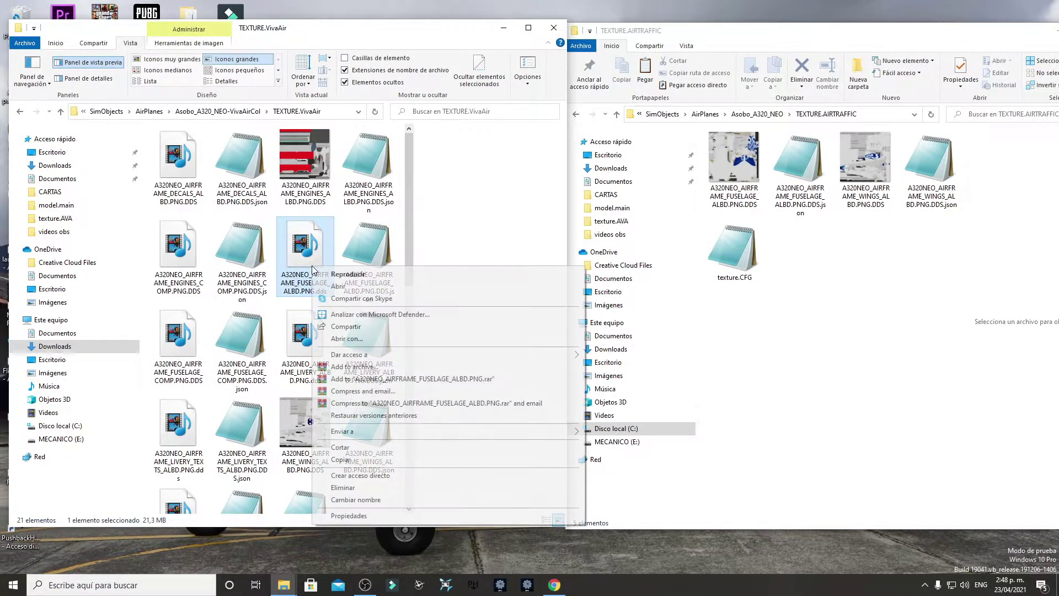
click(342, 459)
right_click(801, 317)
click(828, 415)
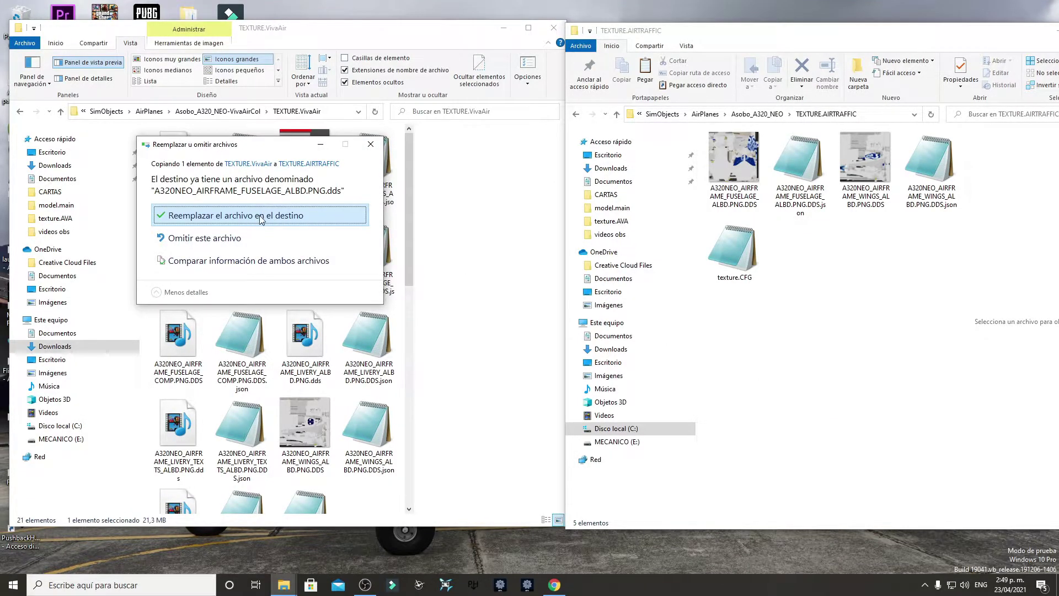
click(260, 215)
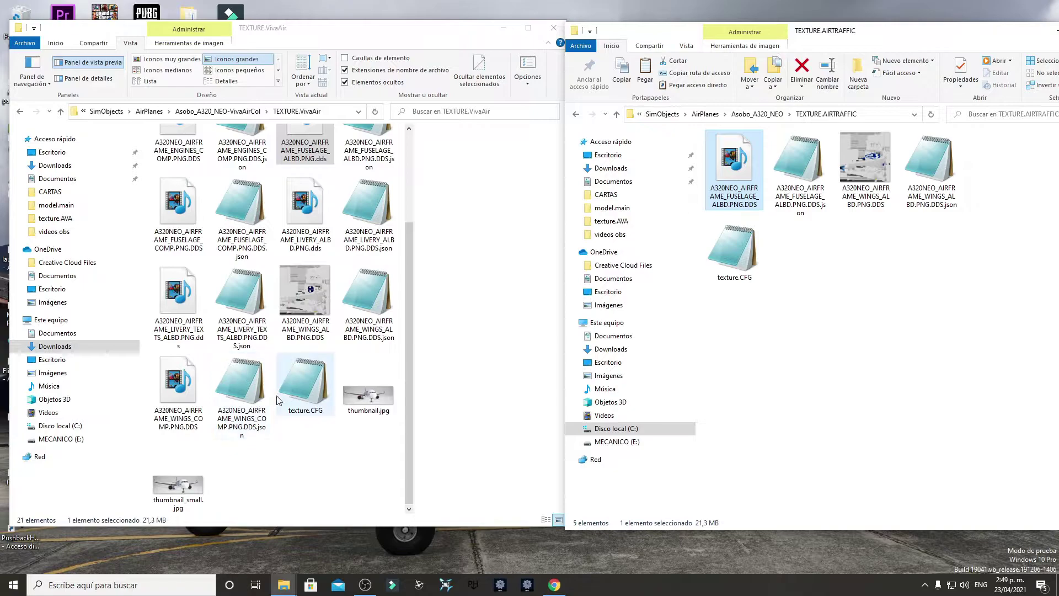
click(183, 389)
right_click(183, 389)
click(212, 320)
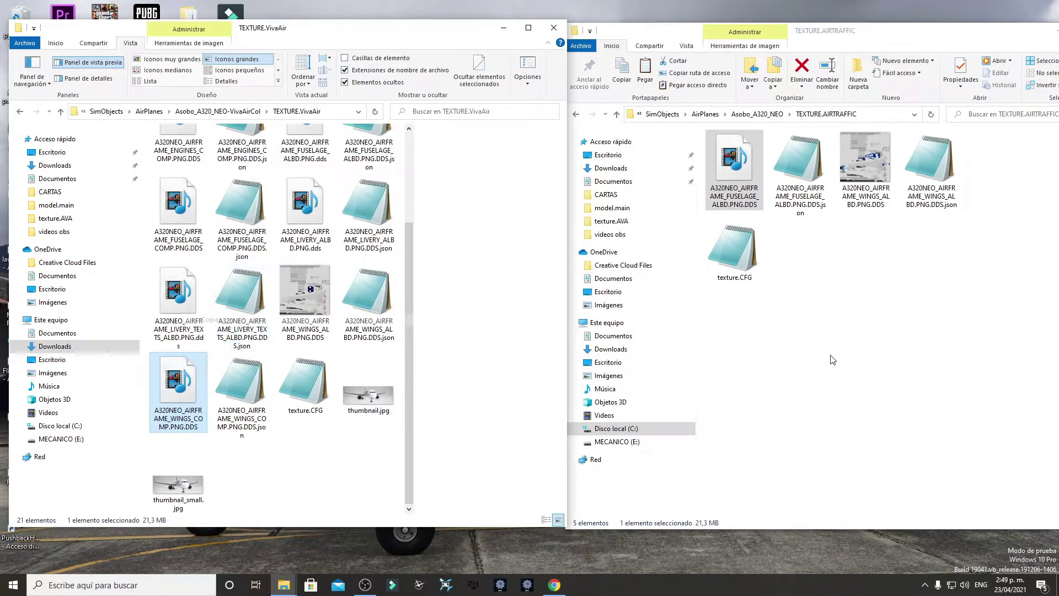
right_click(867, 342)
click(893, 433)
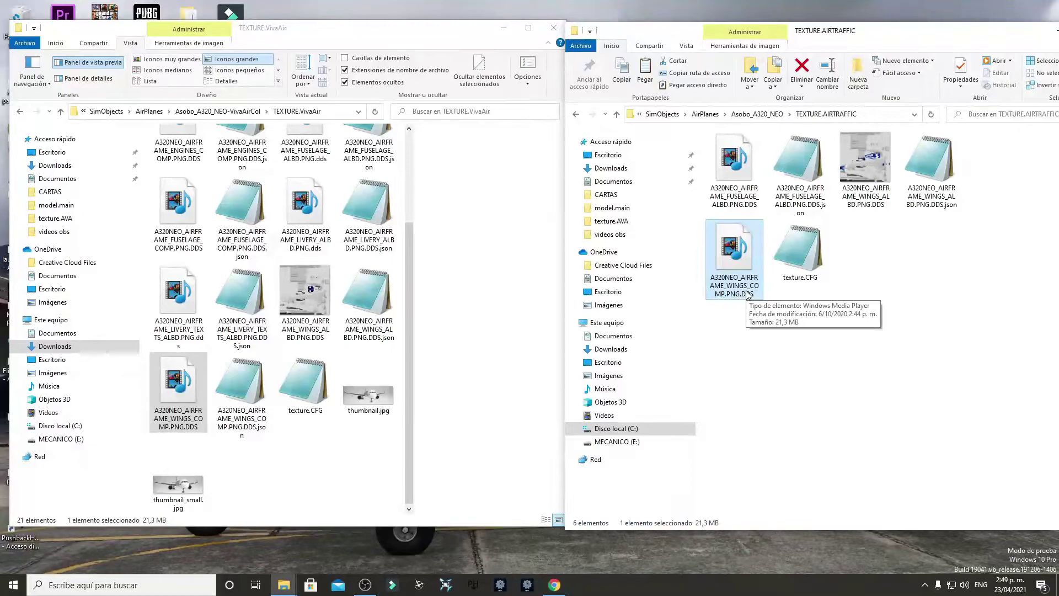
right_click(744, 273)
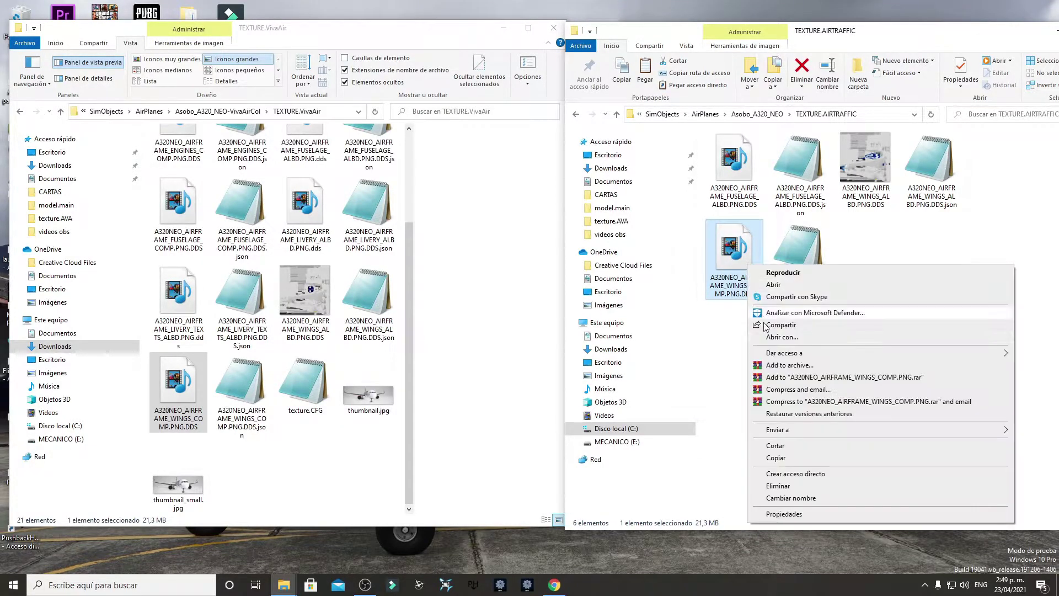
click(780, 488)
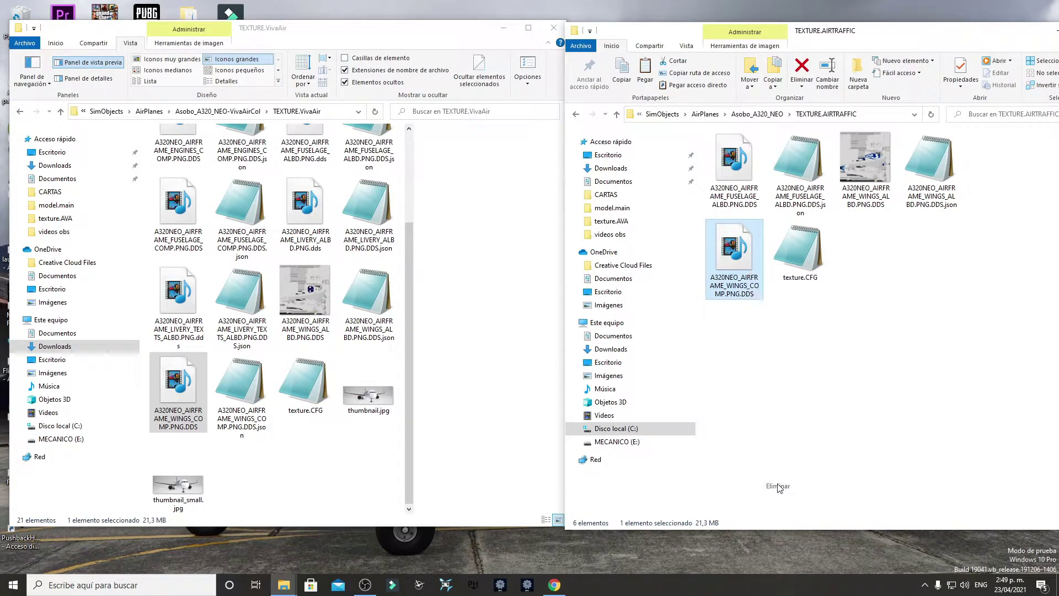
Copy A320NEO_AIRFRAME_WINGS_ALBD.PNG.DDS from TEXTURE.VivaAir into TEXTURE.AIRTRAFFIC, replacing the existing file.
click(313, 306)
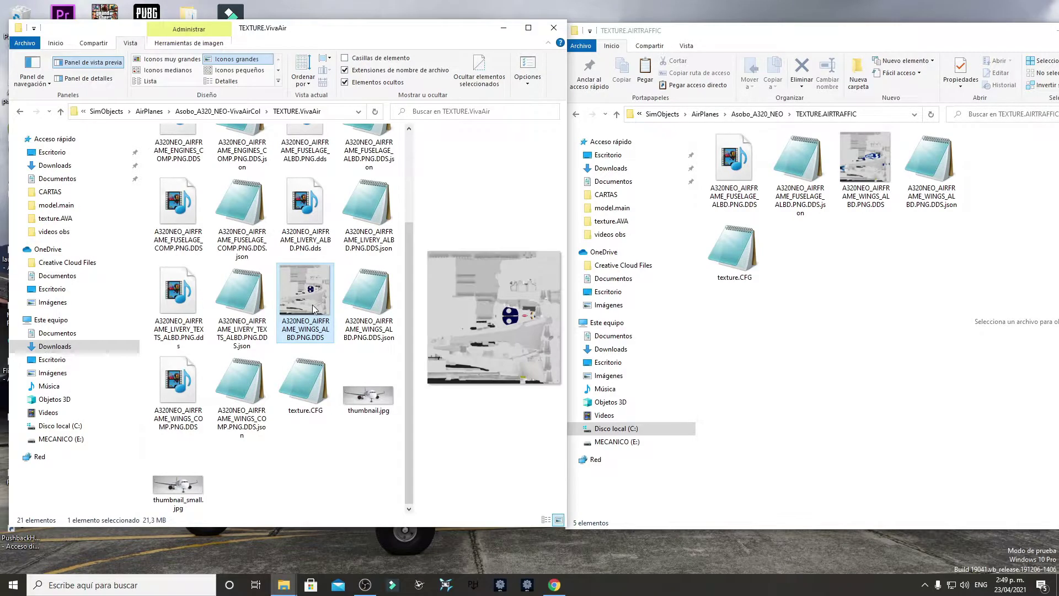
right_click(313, 305)
click(341, 500)
right_click(840, 282)
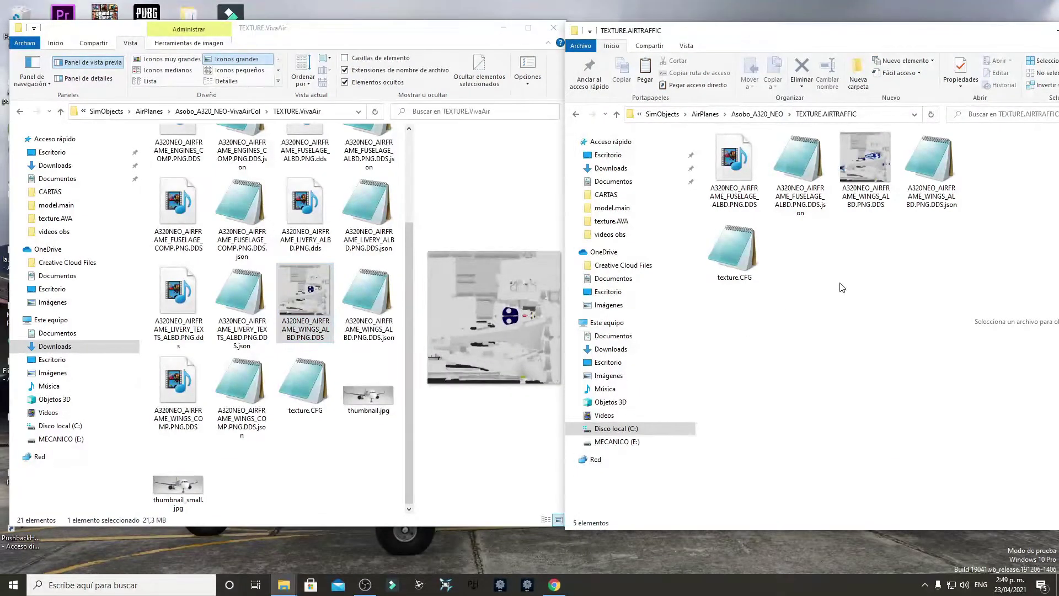
click(867, 376)
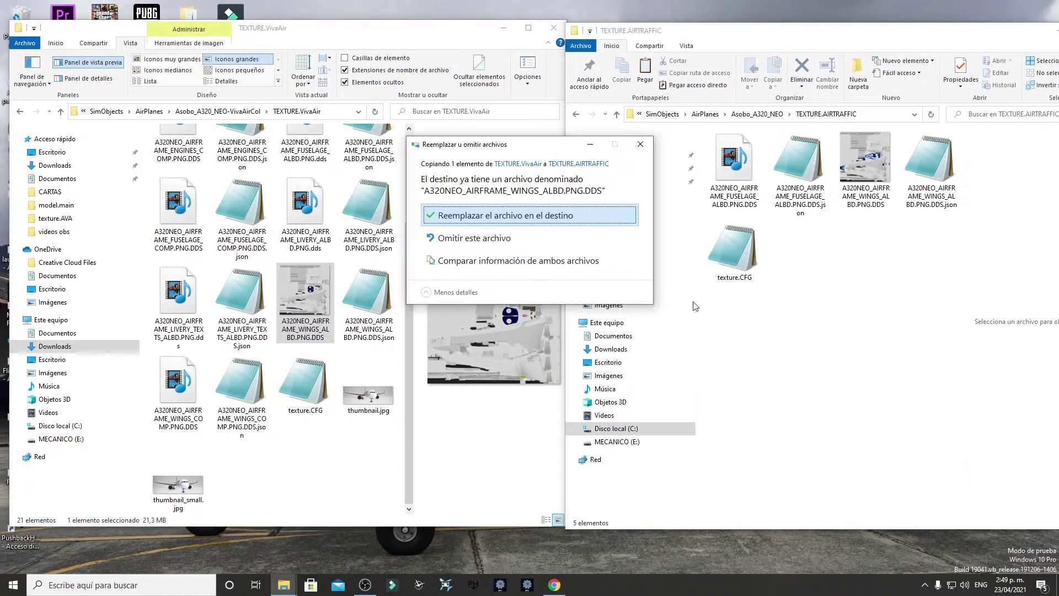
click(525, 216)
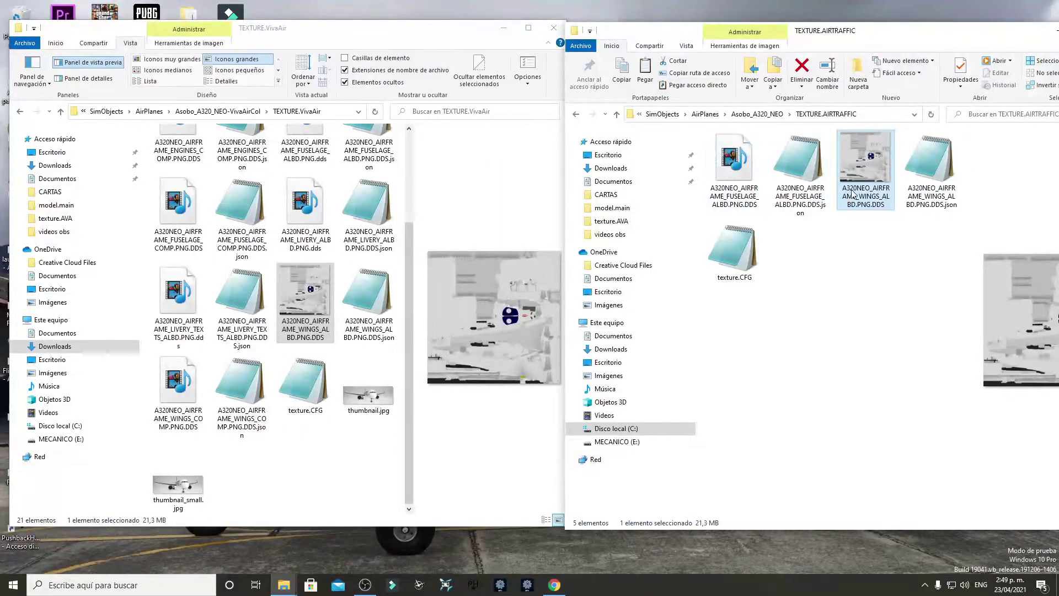
Open the official A320 Neo's TEXTURE.AIRTRAFFIC01 folder and view its A320NEO_AIRFRAME_FUSELAGE_ALBD.PNG.DDS texture.
click(576, 114)
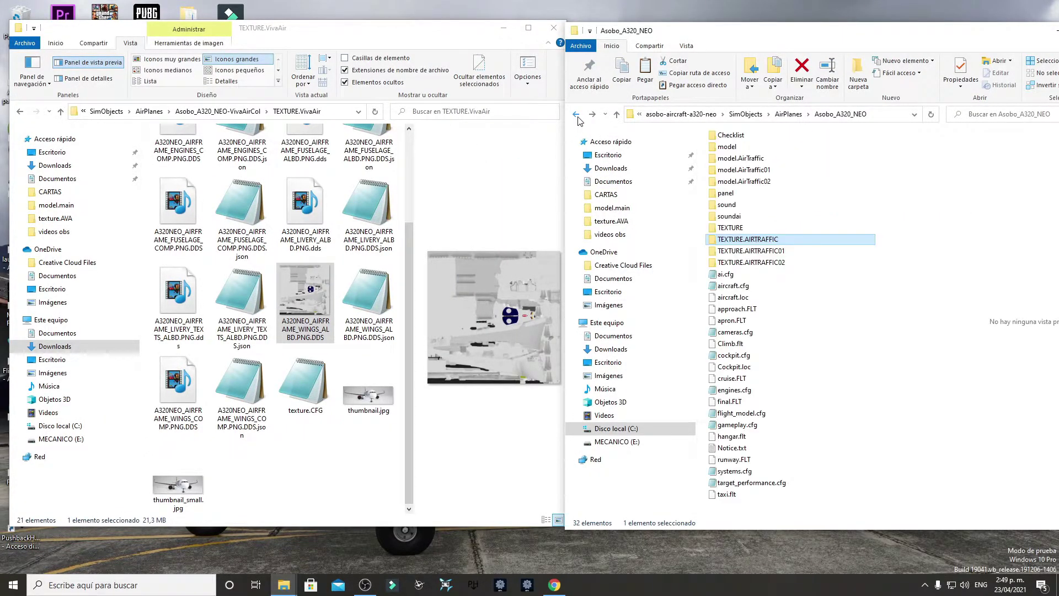
double_click(774, 252)
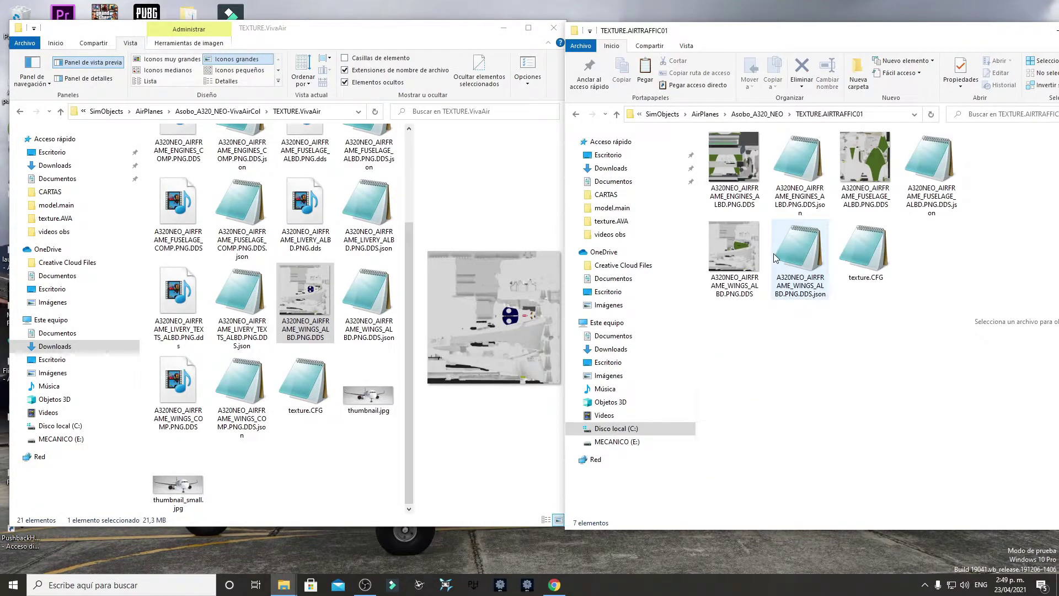
double_click(867, 171)
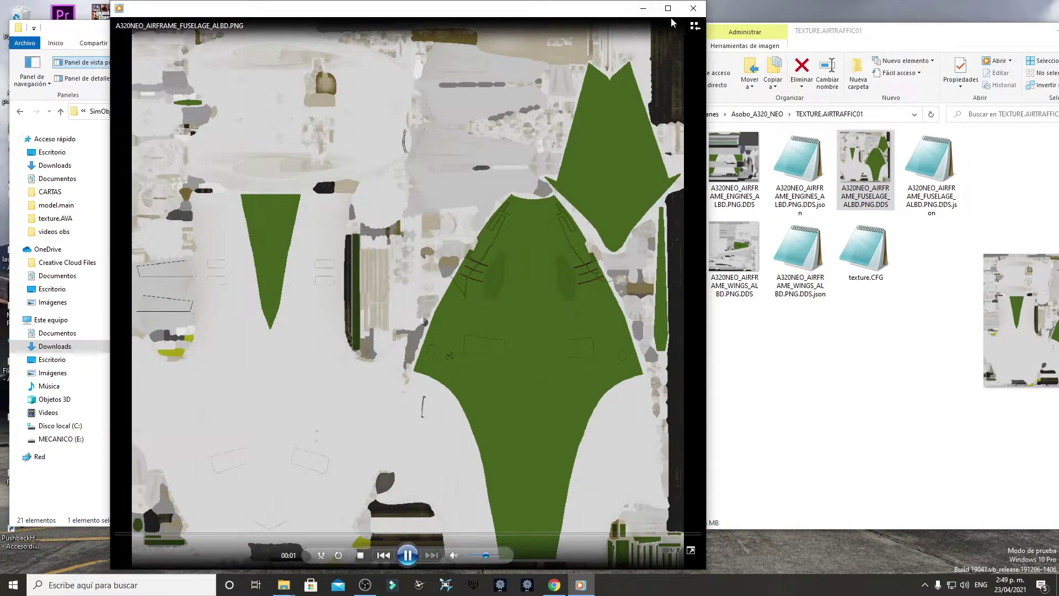
Close the fuselage texture preview and look in Downloads and its Nueva carpeta (4) folder for another A320 livery.
click(689, 12)
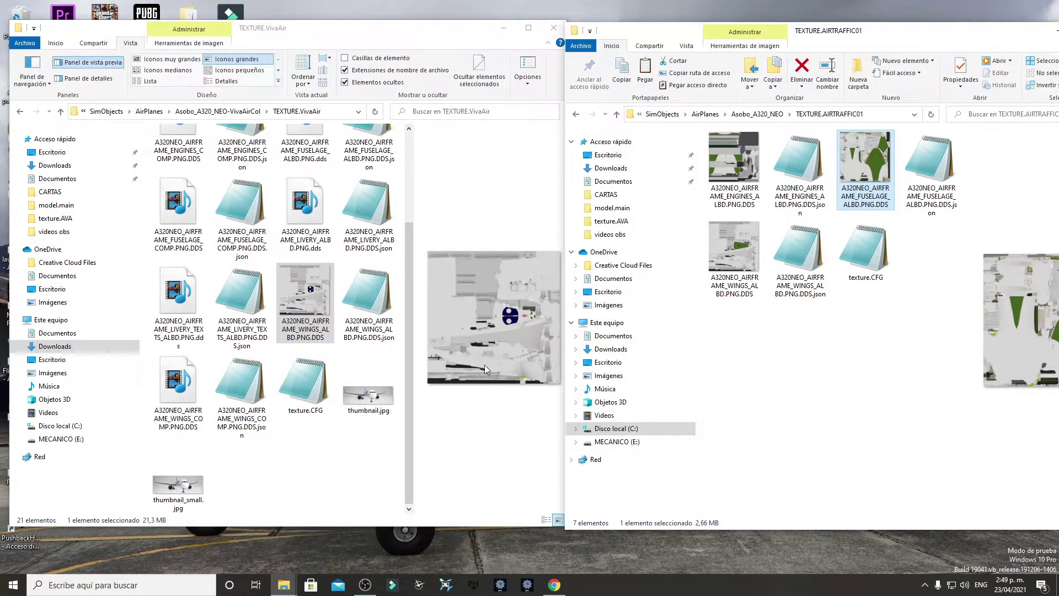
click(20, 113)
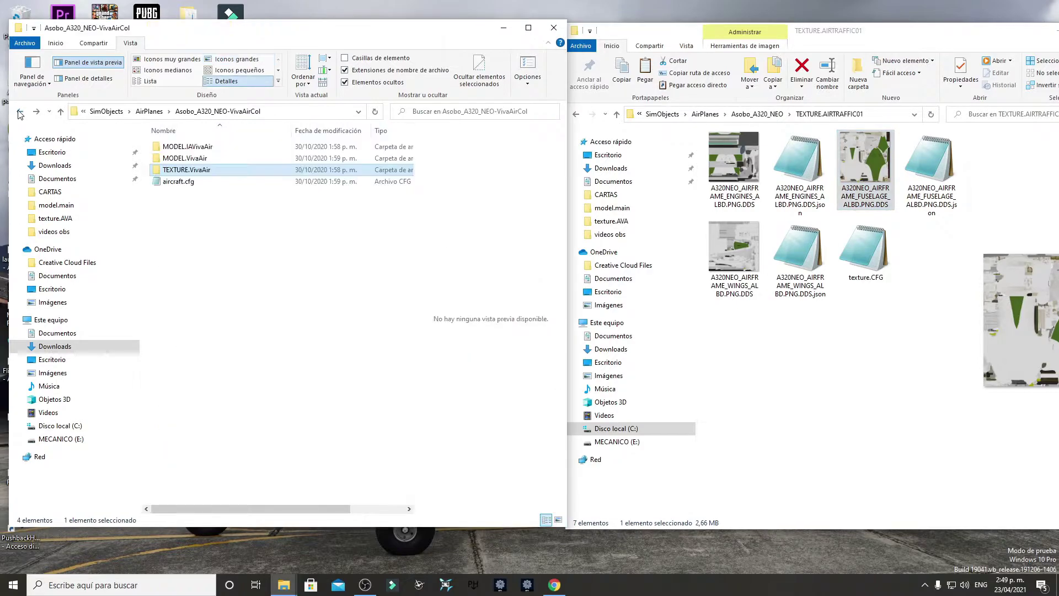
click(21, 113)
click(21, 114)
click(20, 113)
click(21, 113)
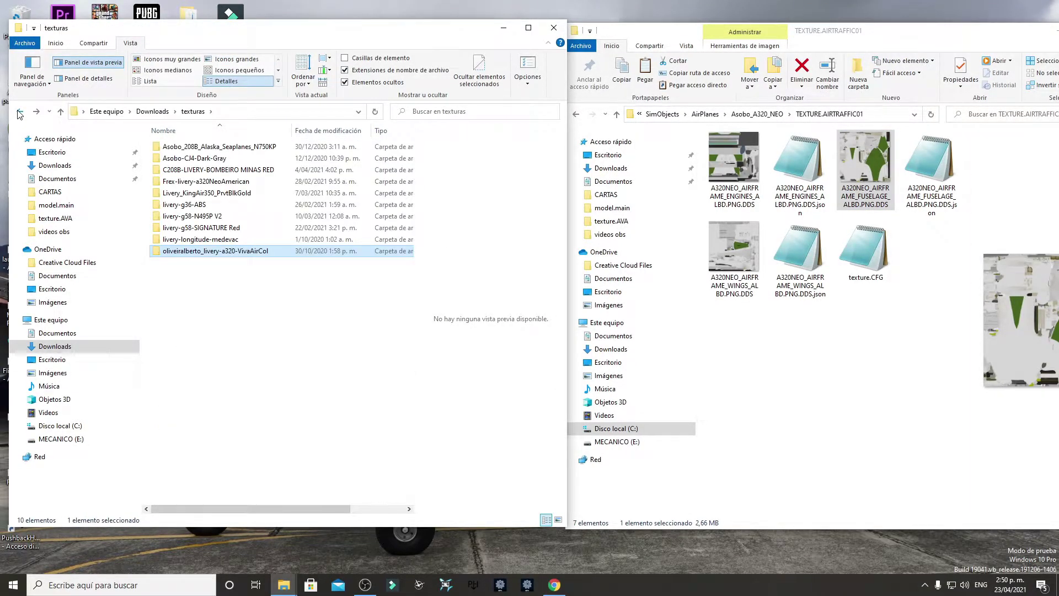
click(20, 113)
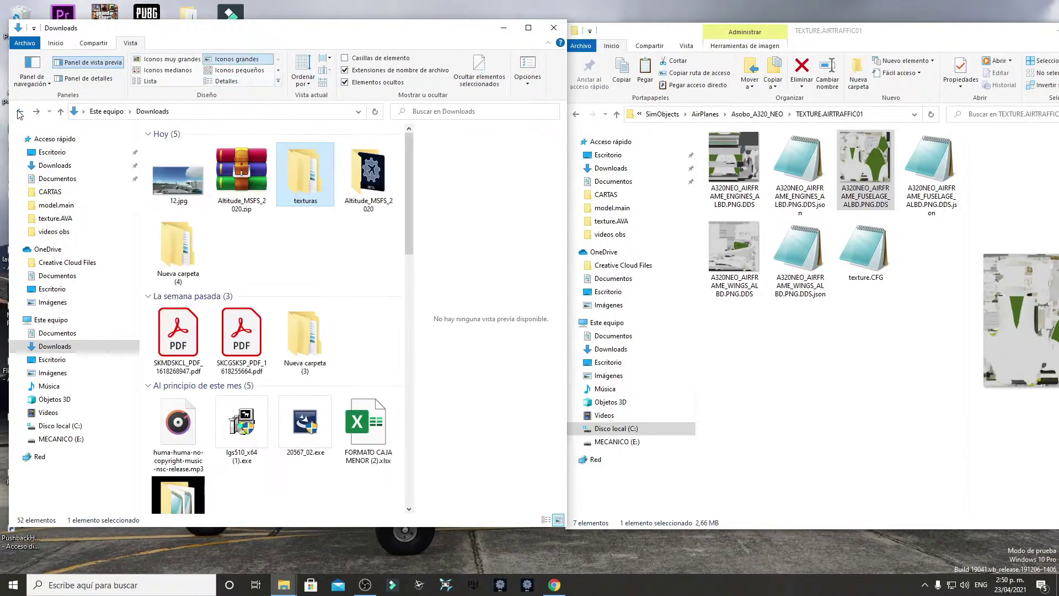
double_click(177, 251)
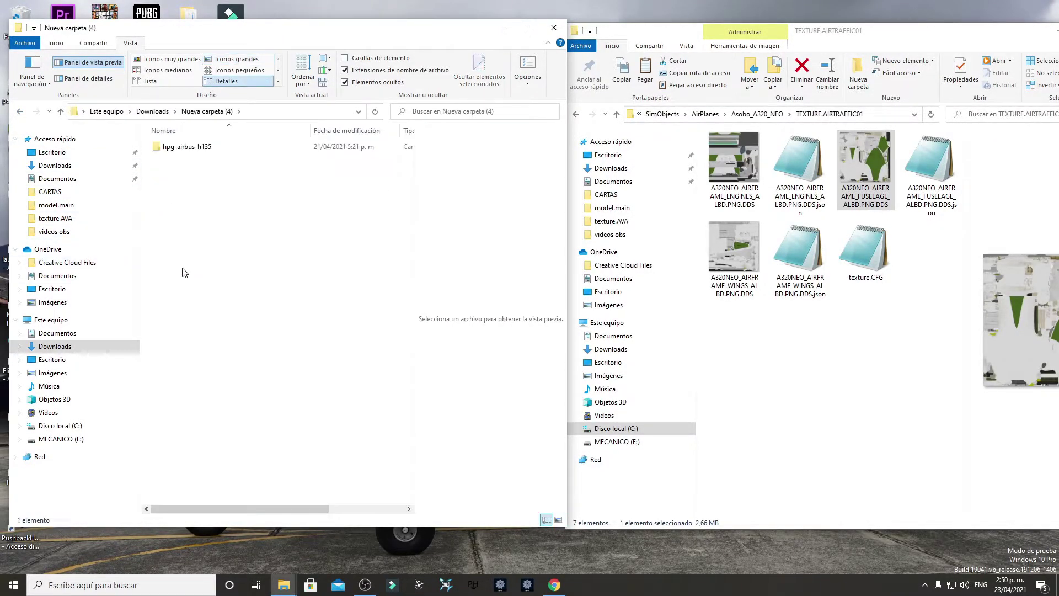
click(19, 113)
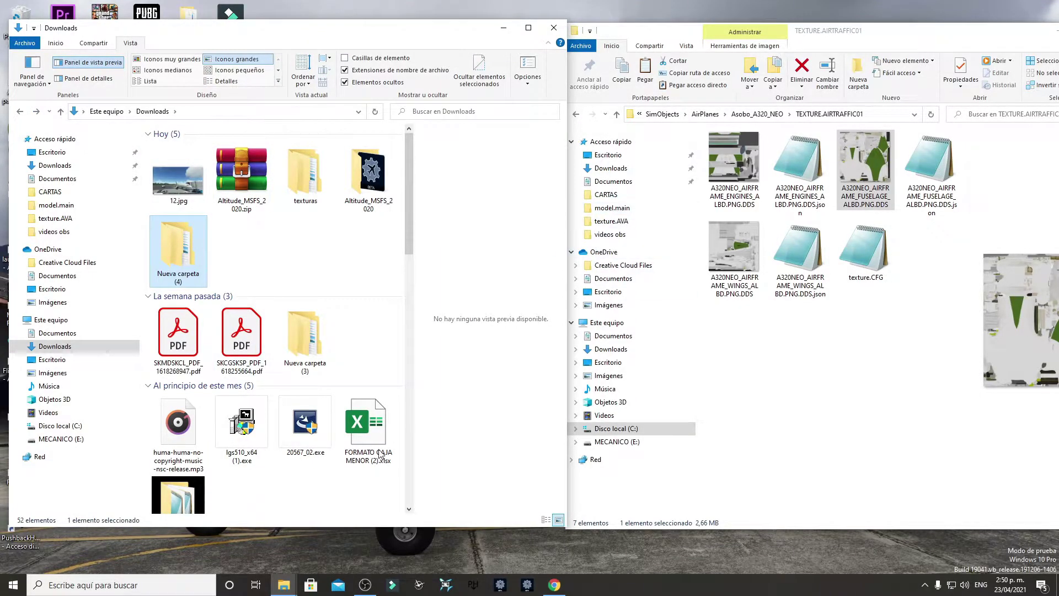
Open another File Explorer window at the Community folder inside AppData\Roaming\Microsoft Flight Simulator\Packages on drive C.
right_click(282, 586)
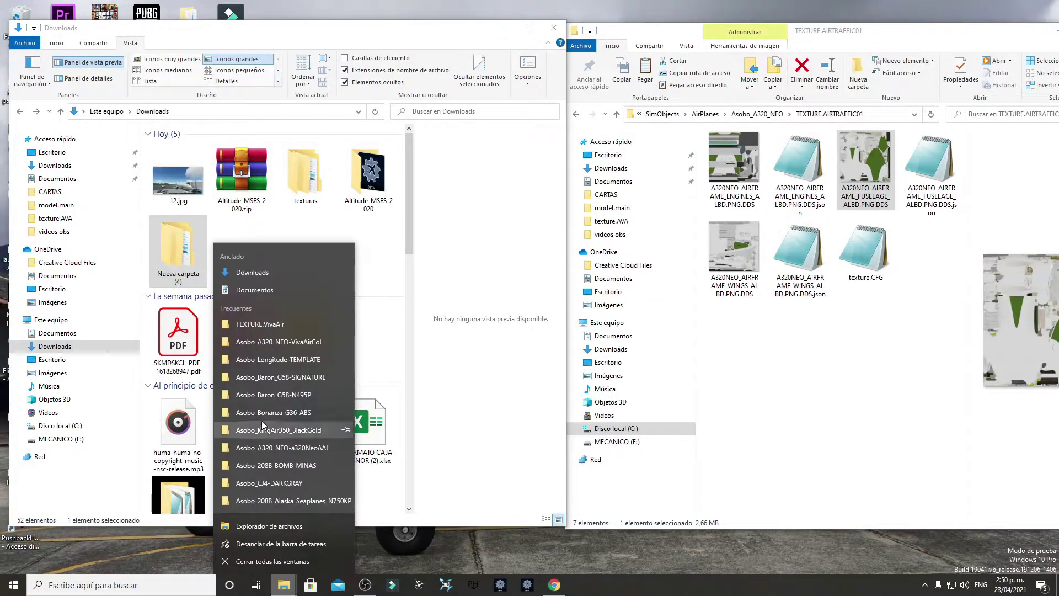
click(255, 315)
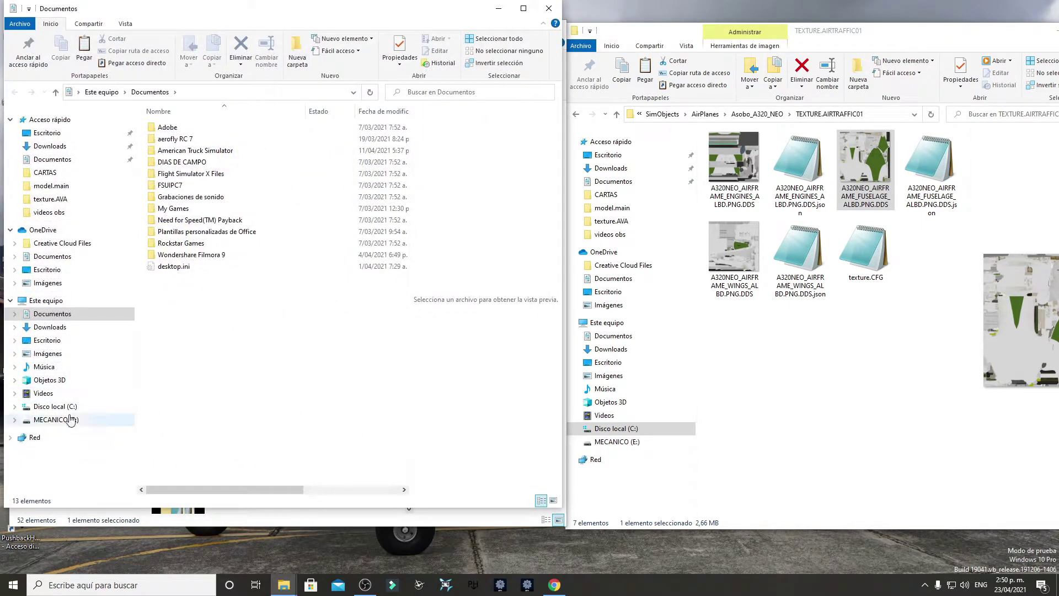
click(55, 407)
double_click(169, 358)
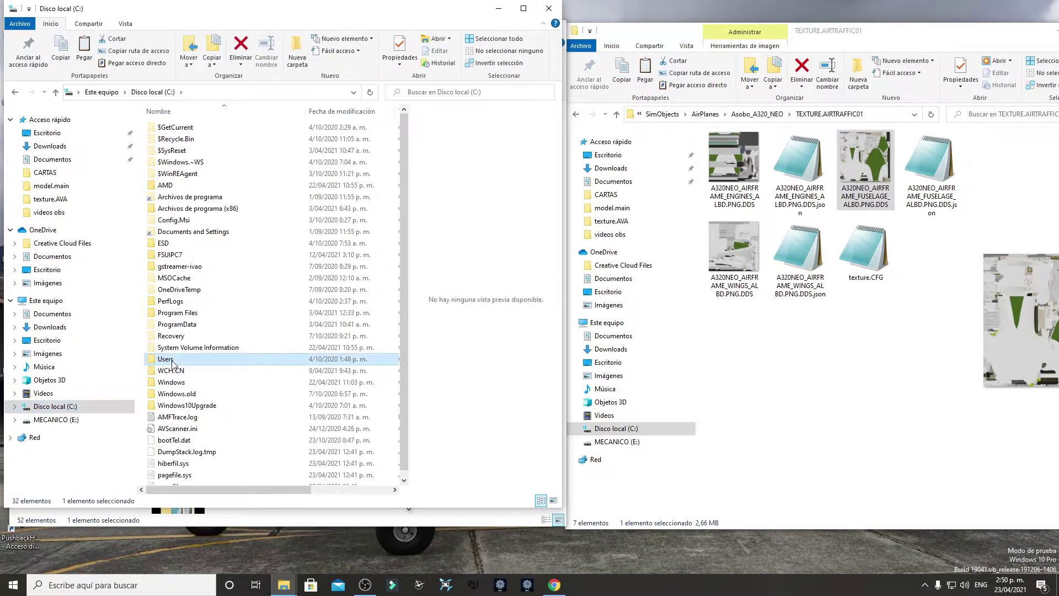
double_click(164, 174)
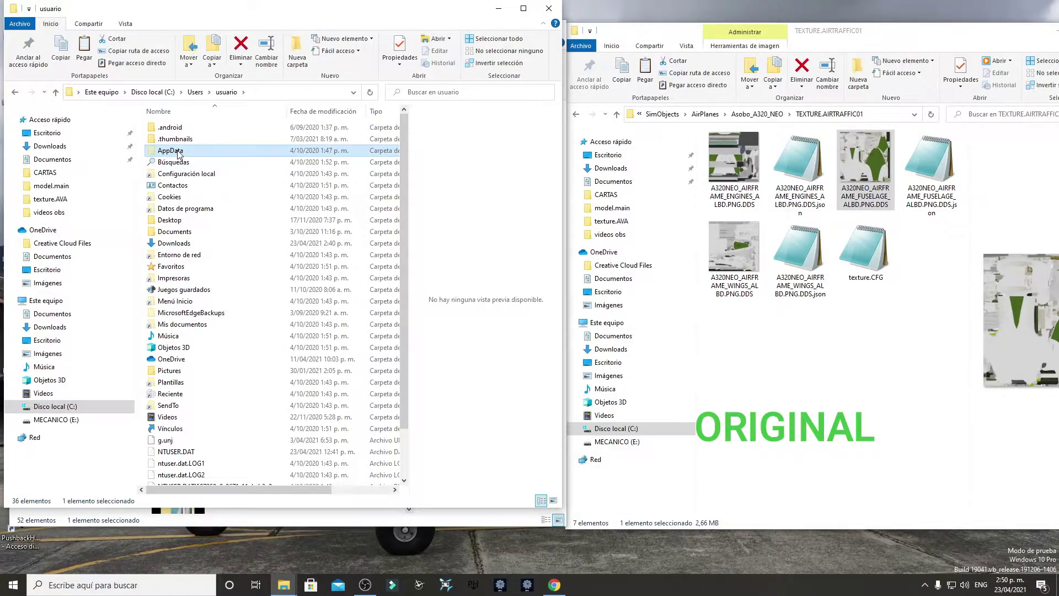
double_click(174, 151)
click(178, 154)
double_click(178, 152)
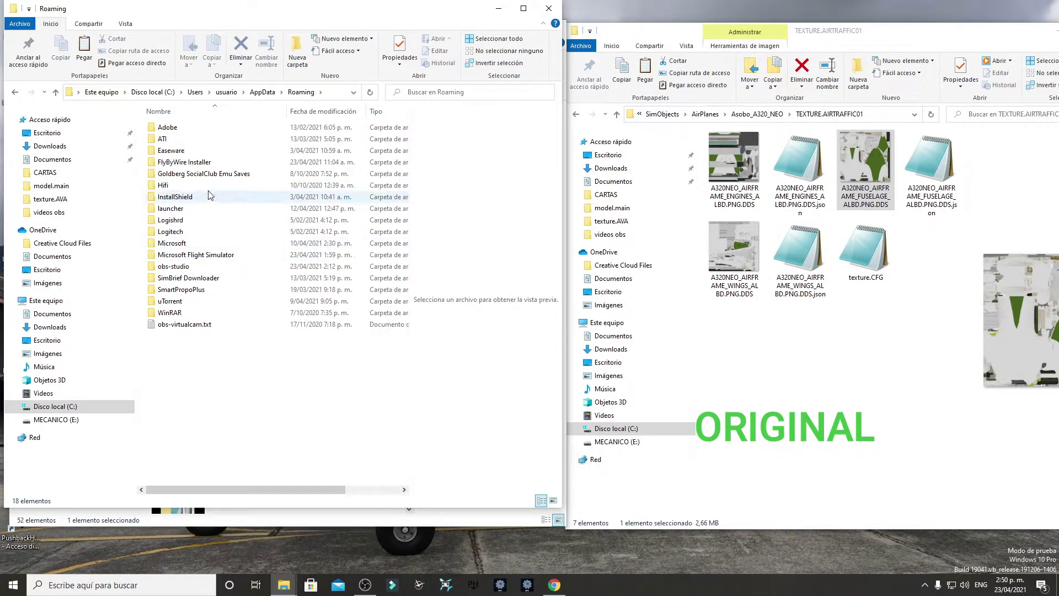
double_click(212, 219)
double_click(196, 162)
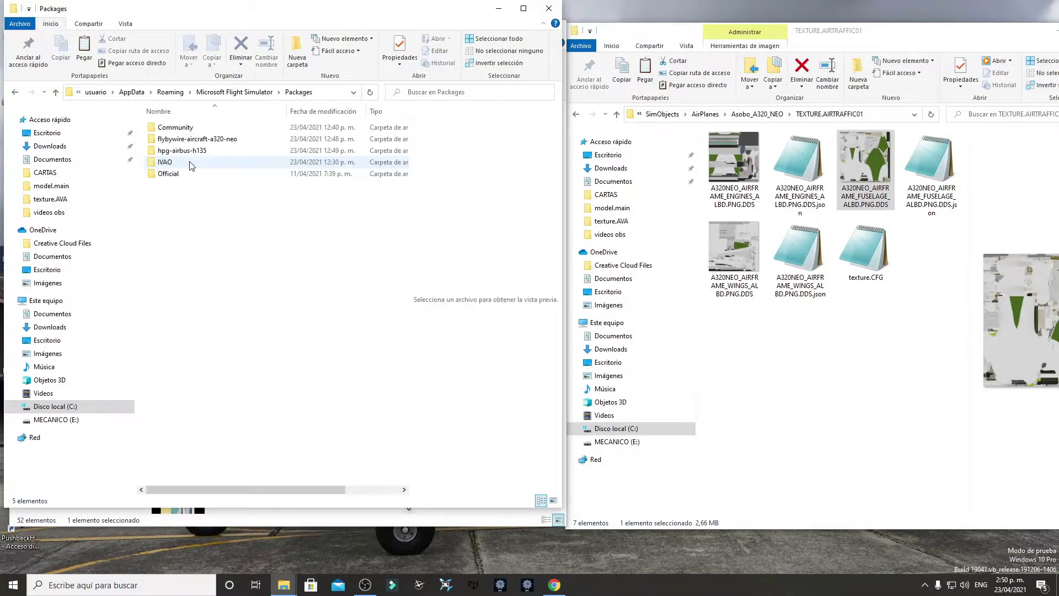
click(192, 128)
double_click(192, 129)
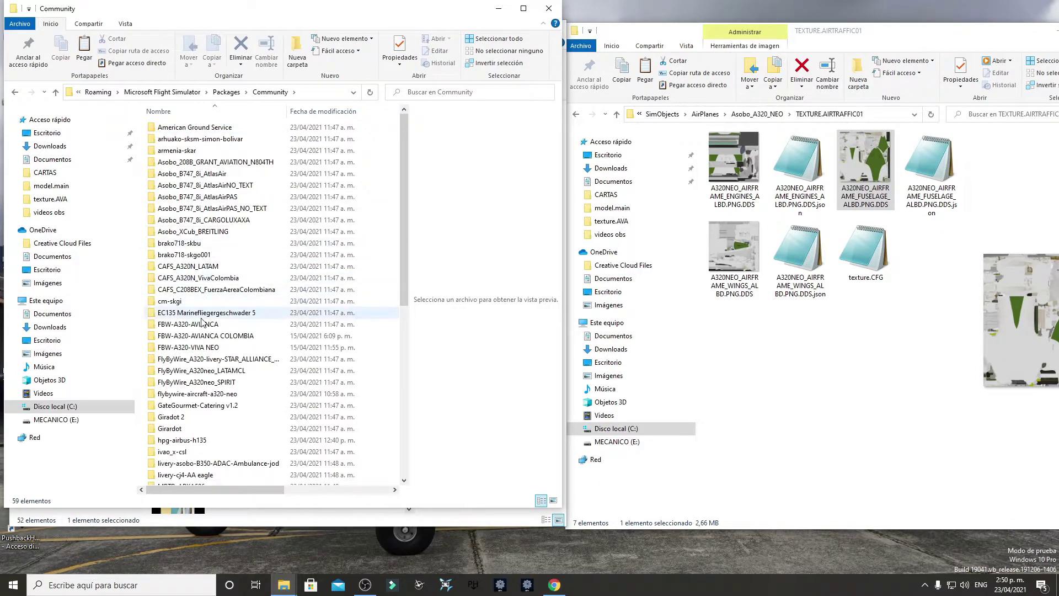
Open the TEXTURE.LATAMChile_CC-BHD folder of the CC-BHD aircraft inside the CAFS_A320N_LATAM livery.
double_click(201, 267)
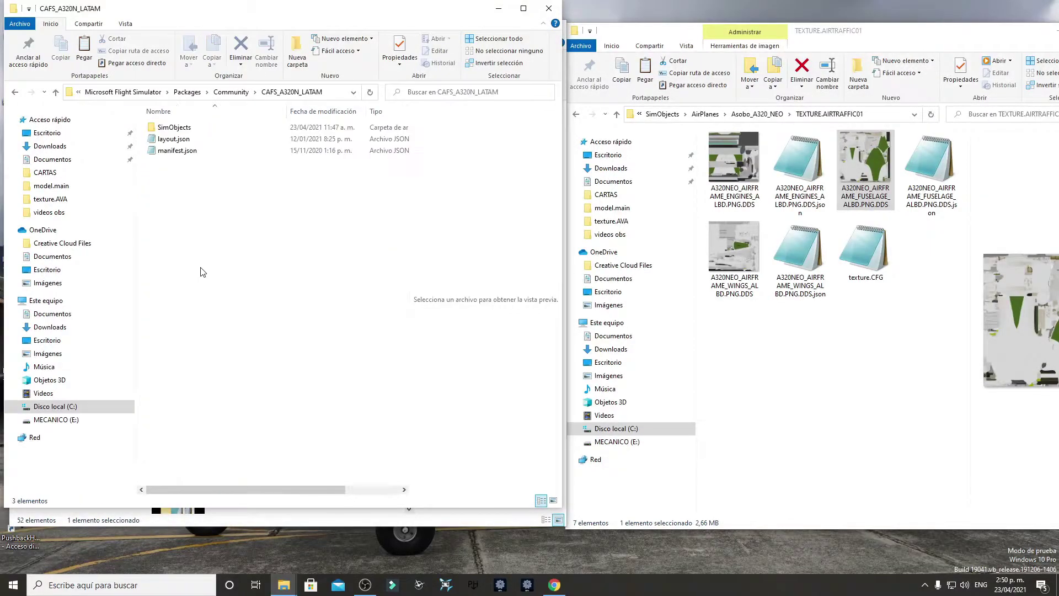
double_click(174, 127)
double_click(182, 128)
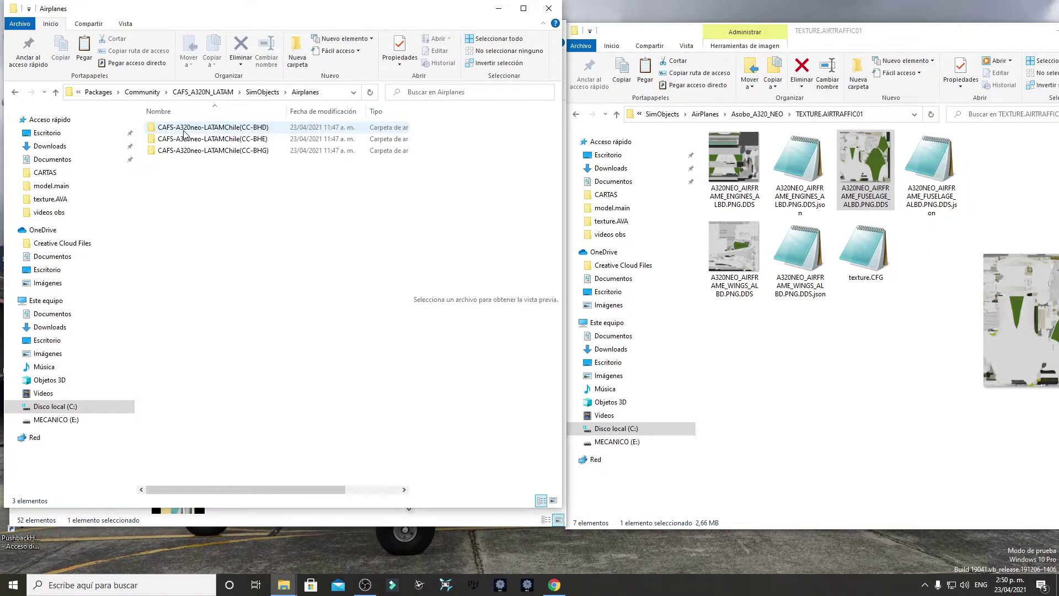
double_click(191, 130)
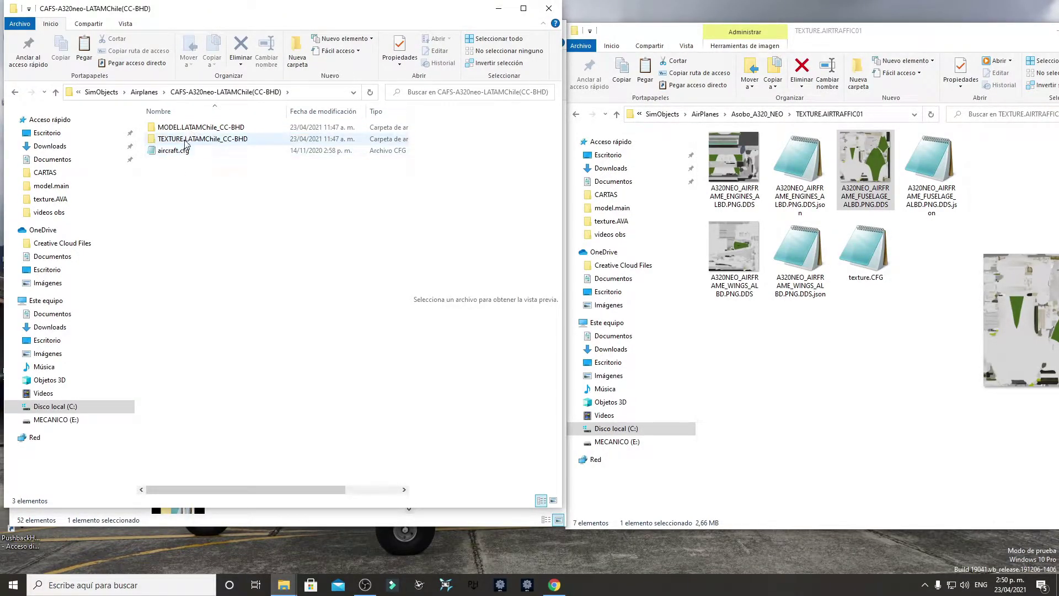
double_click(190, 139)
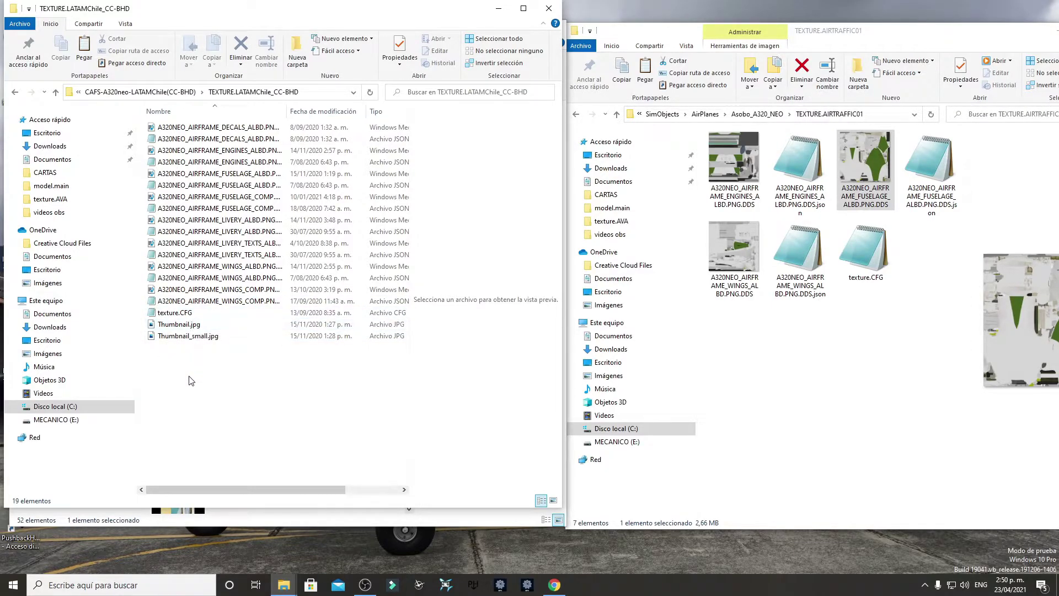
View the LATAM livery's Thumbnail.jpg, close it, and display the texture folder's files as large icons.
double_click(190, 324)
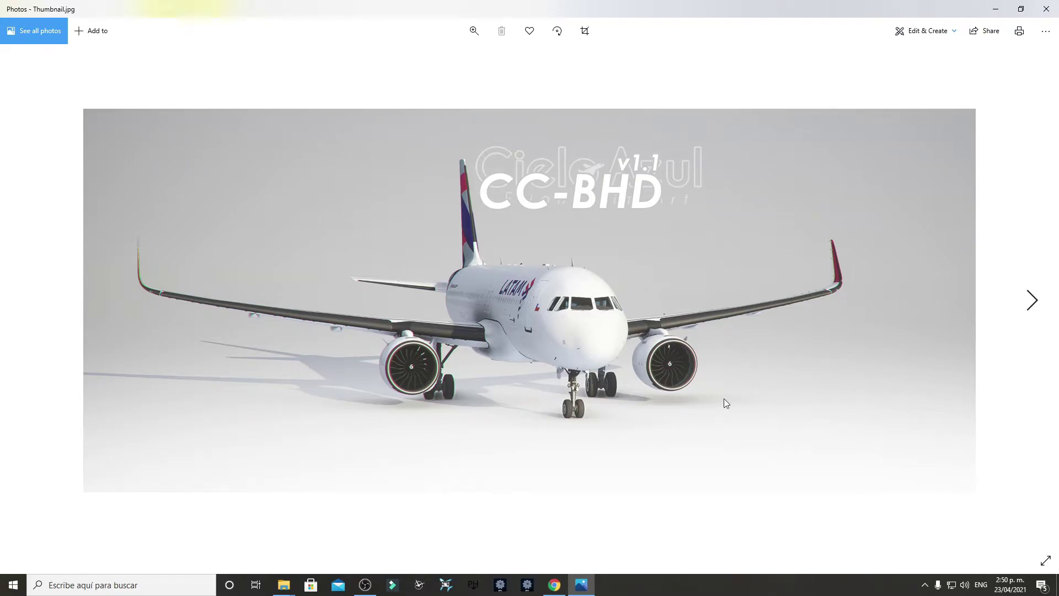
click(1046, 10)
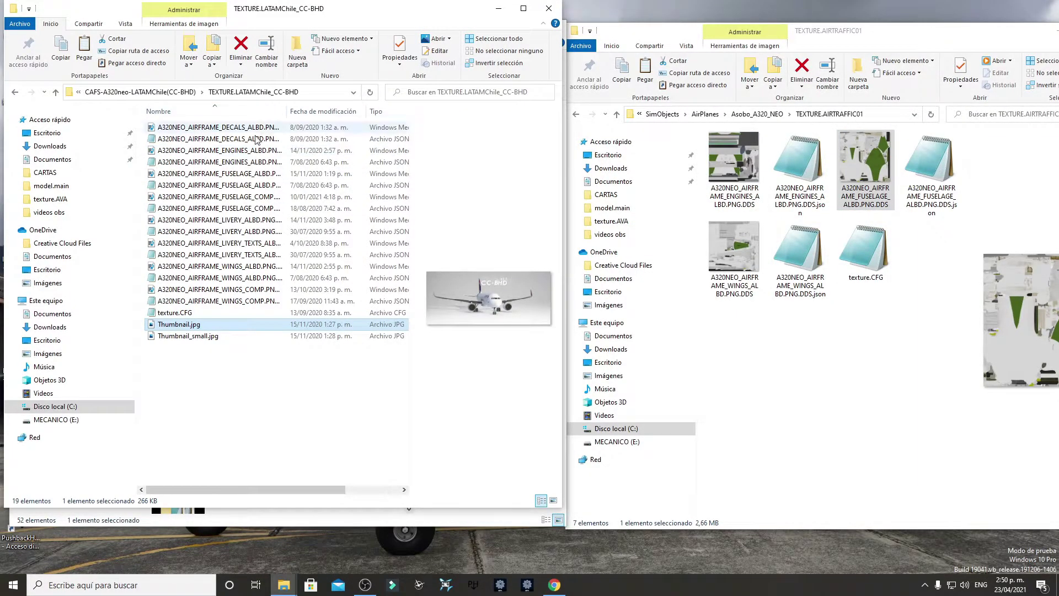
click(123, 25)
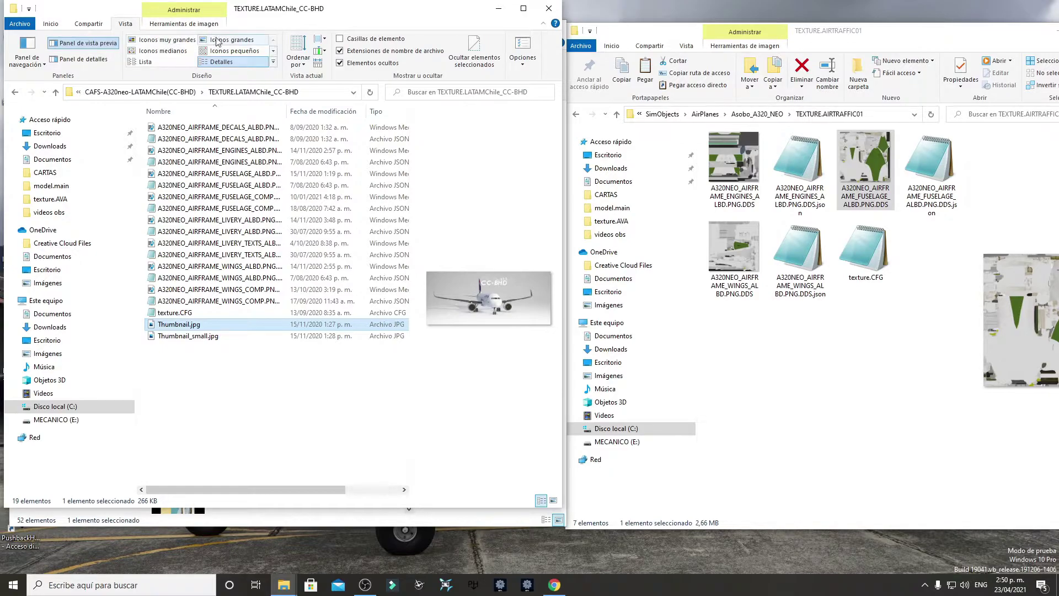
click(232, 40)
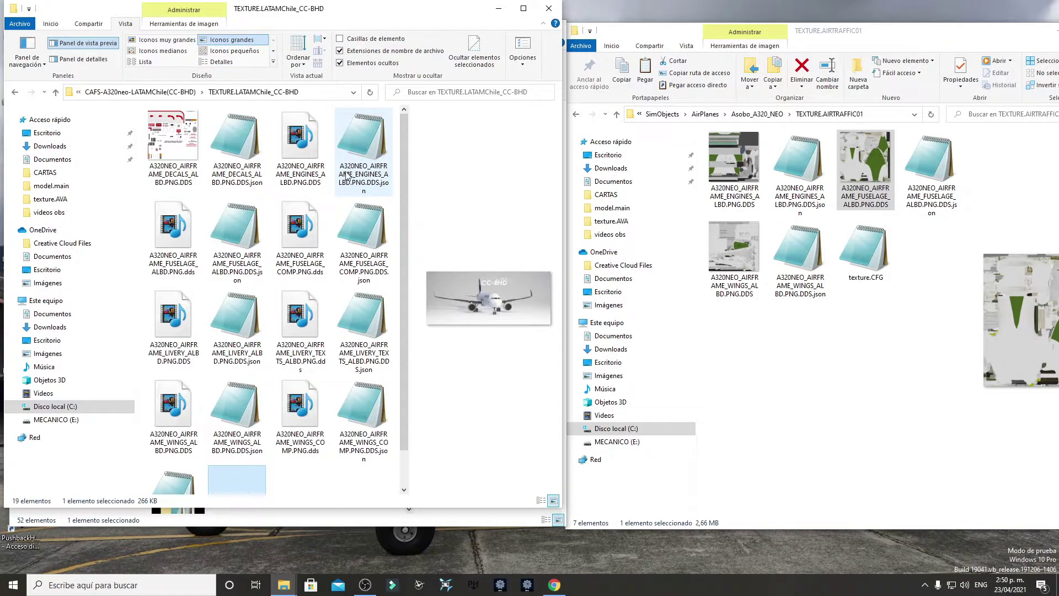
Copy A320NEO_AIRFRAME_ENGINES_ALBD.PNG.DDS from TEXTURE.LATAMChile_CC-BHD into TEXTURE.AIRTRAFFIC01, replacing the existing file.
click(312, 162)
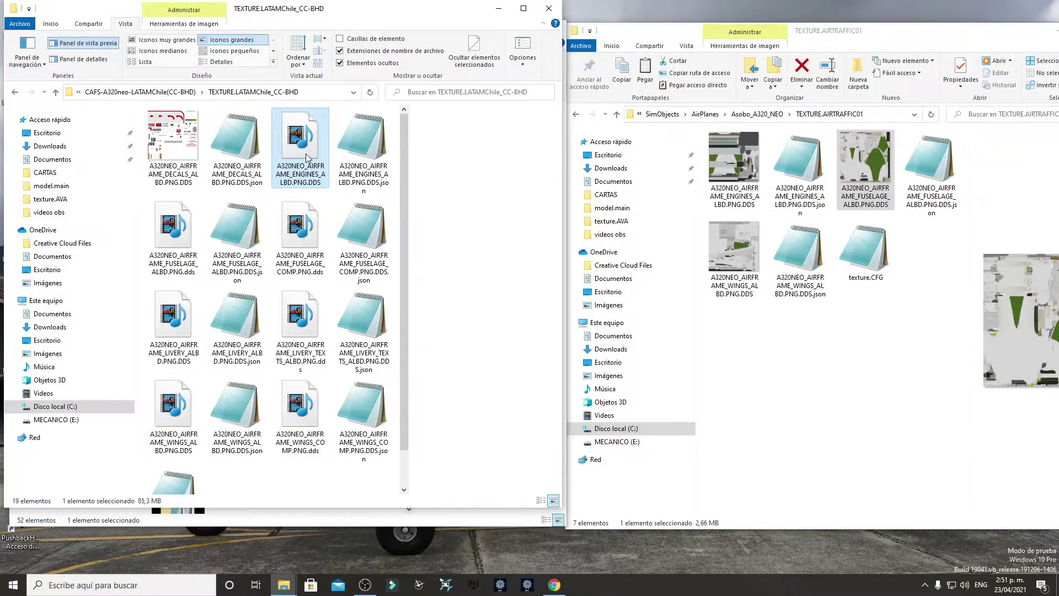
right_click(306, 157)
click(721, 357)
click(761, 365)
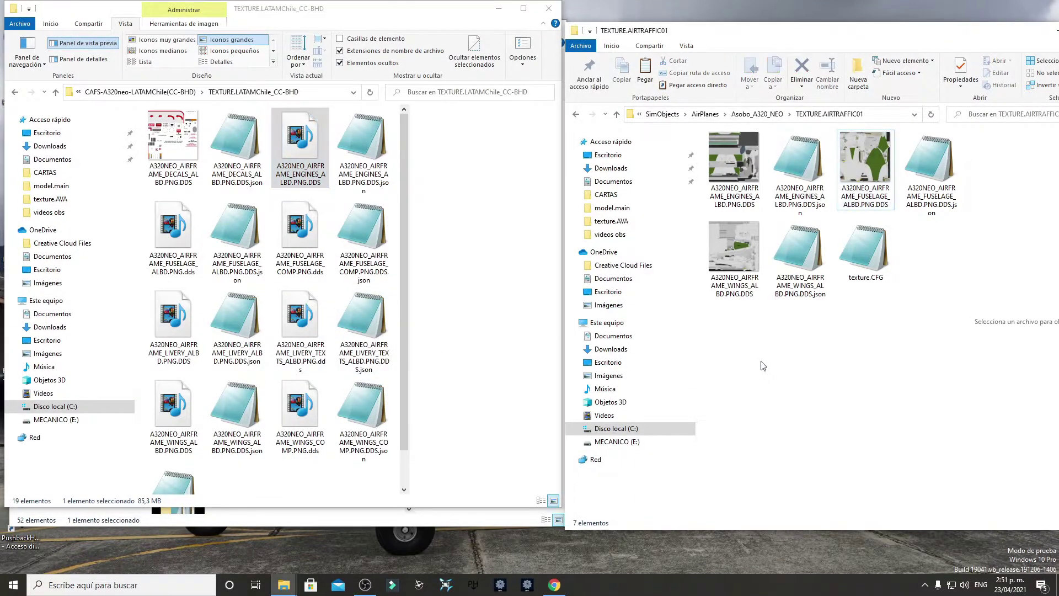
right_click(762, 366)
click(798, 457)
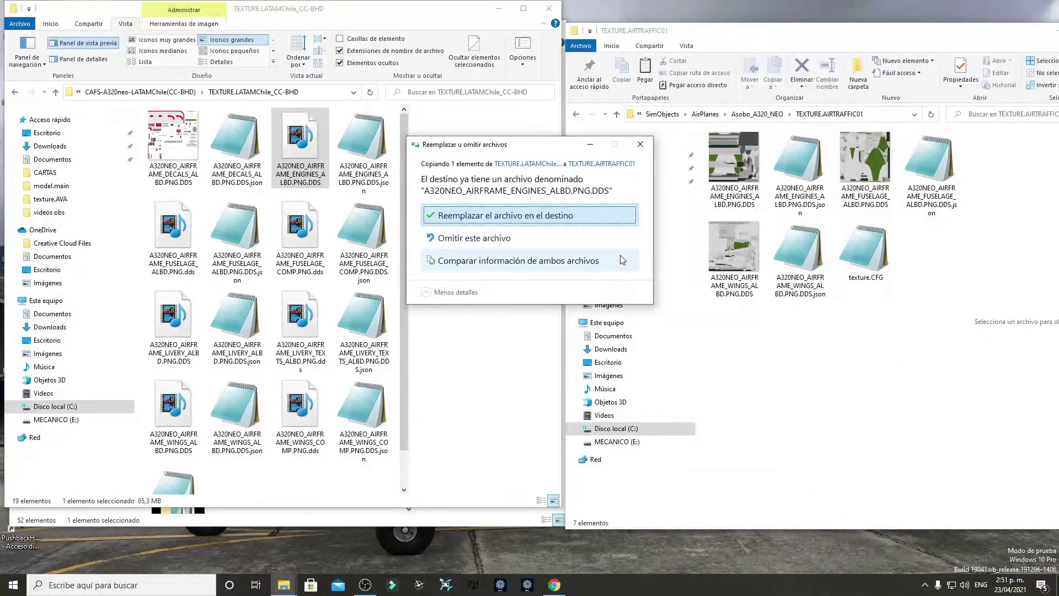
click(571, 215)
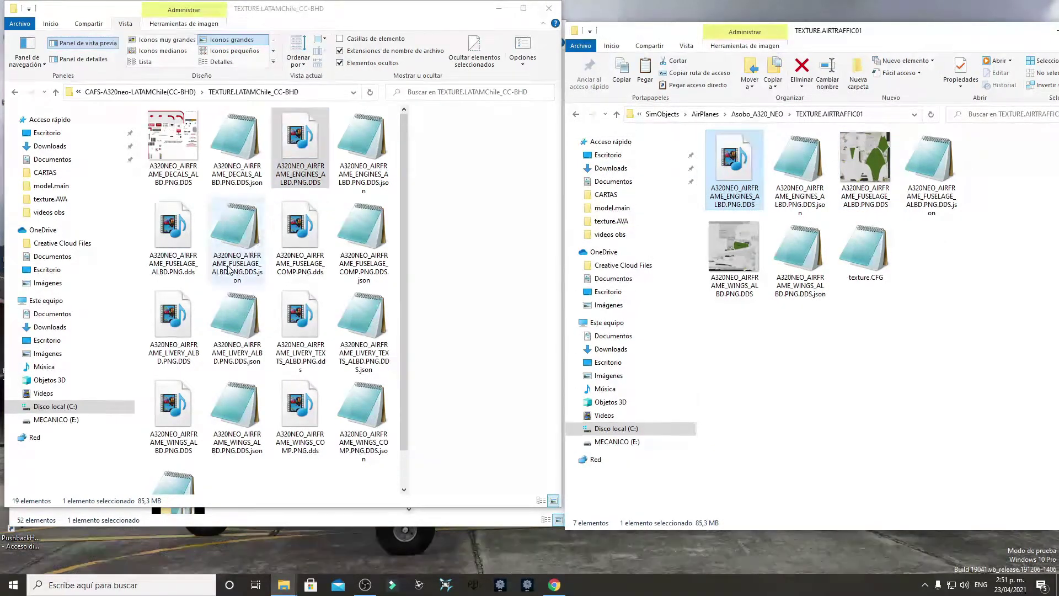
Copy A320NEO_AIRFRAME_FUSELAGE_ALBD.PNG.dds from TEXTURE.LATAMChile_CC-BHD into TEXTURE.AIRTRAFFIC01, replacing the existing file.
right_click(164, 241)
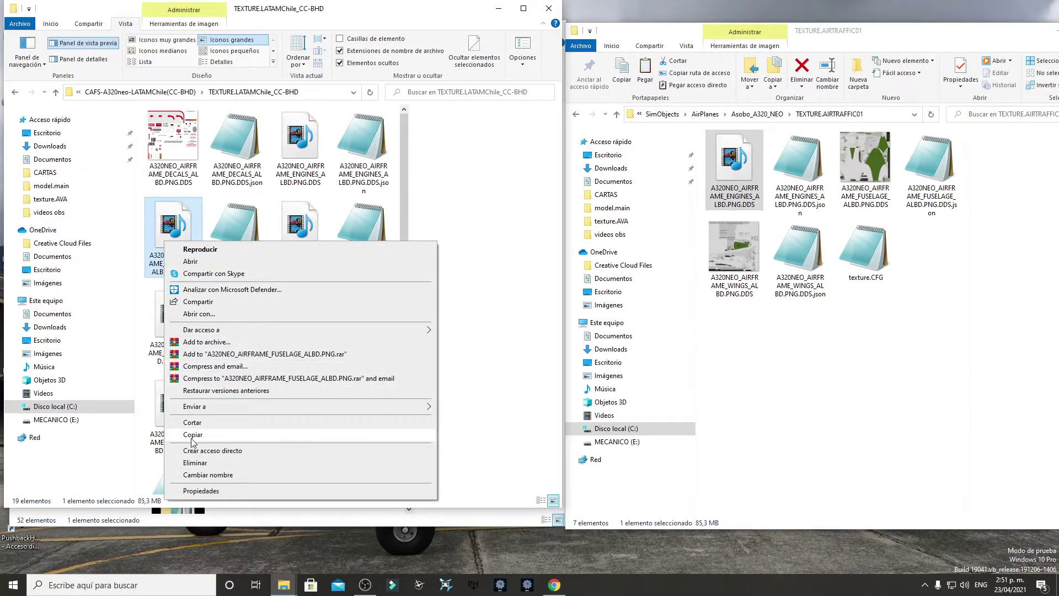
click(193, 435)
right_click(775, 353)
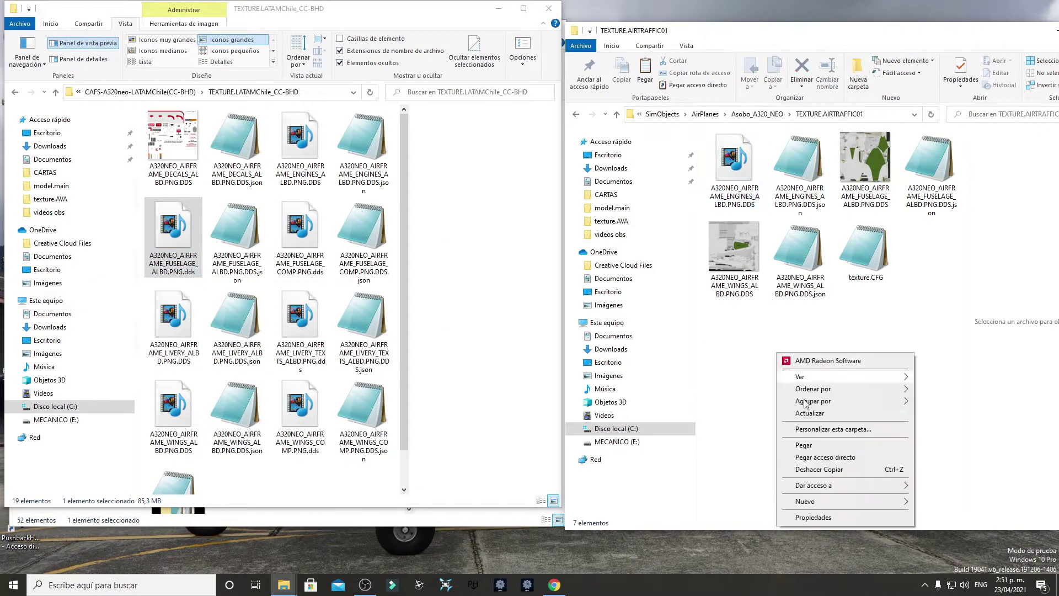
click(804, 447)
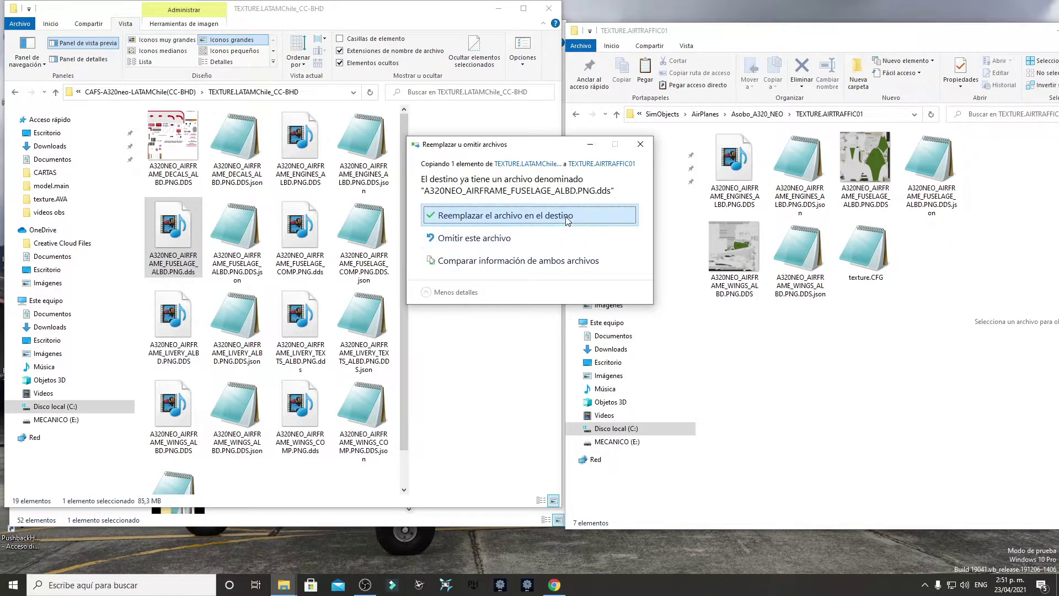
click(567, 218)
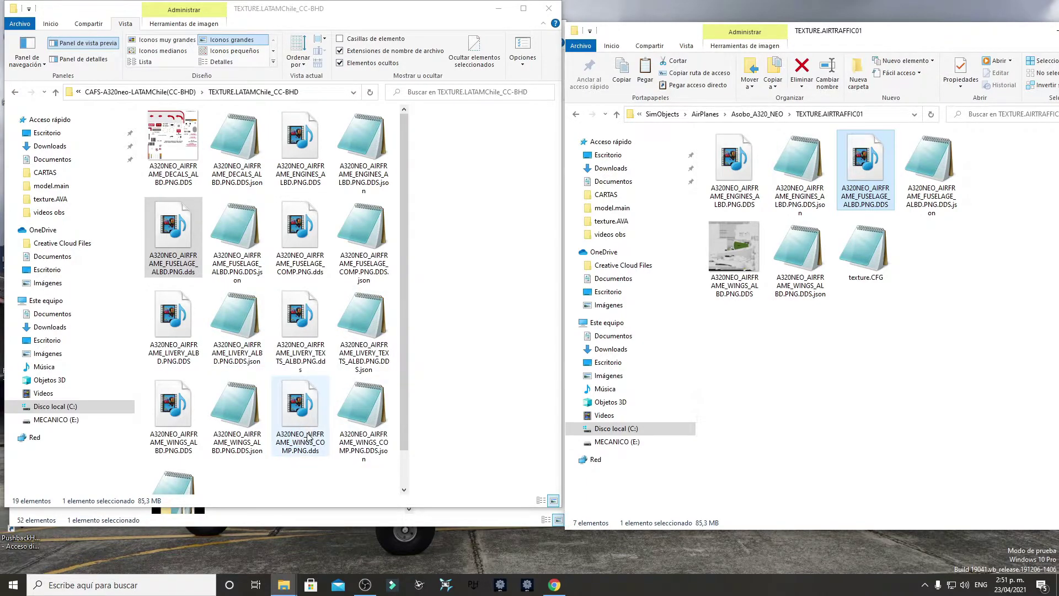
Copy A320NEO_AIRFRAME_WINGS_ALBD.PNG.DDS from TEXTURE.LATAMChile_CC-BHD into TEXTURE.AIRTRAFFIC01, replacing the existing file.
click(181, 410)
right_click(180, 409)
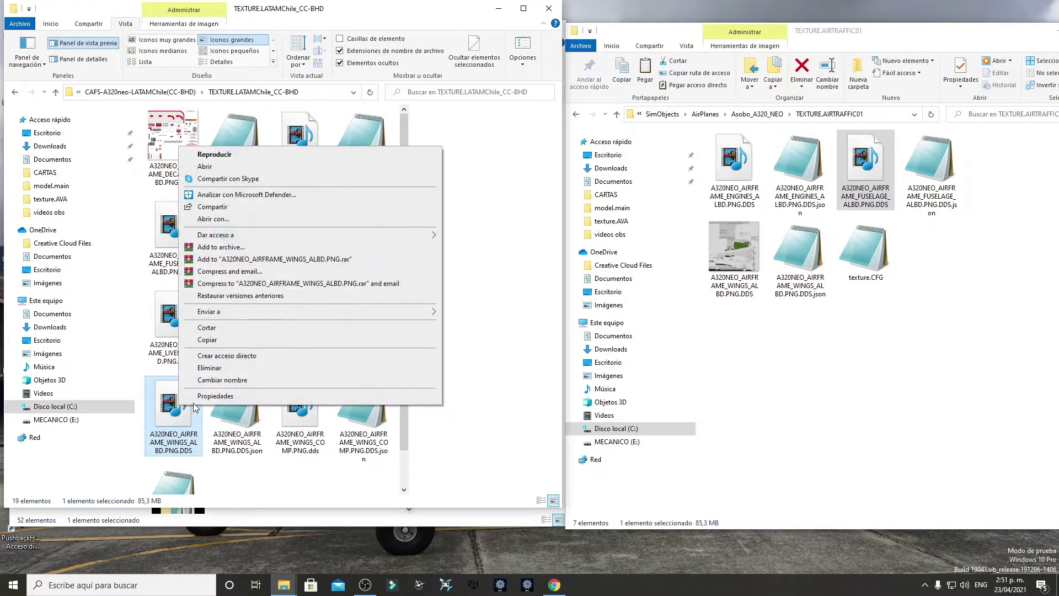
click(218, 342)
right_click(845, 393)
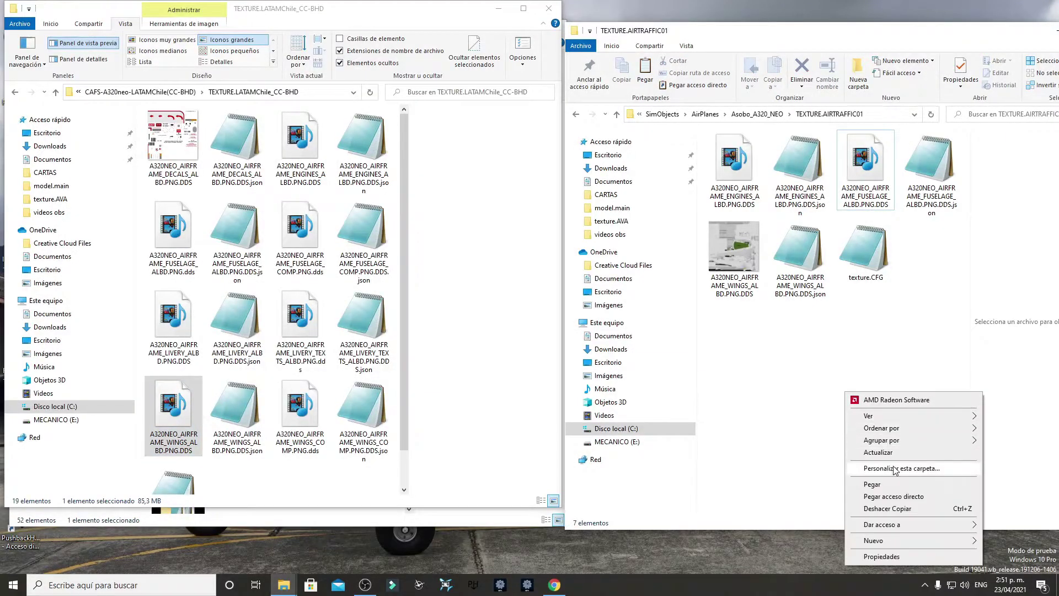
click(879, 485)
click(578, 221)
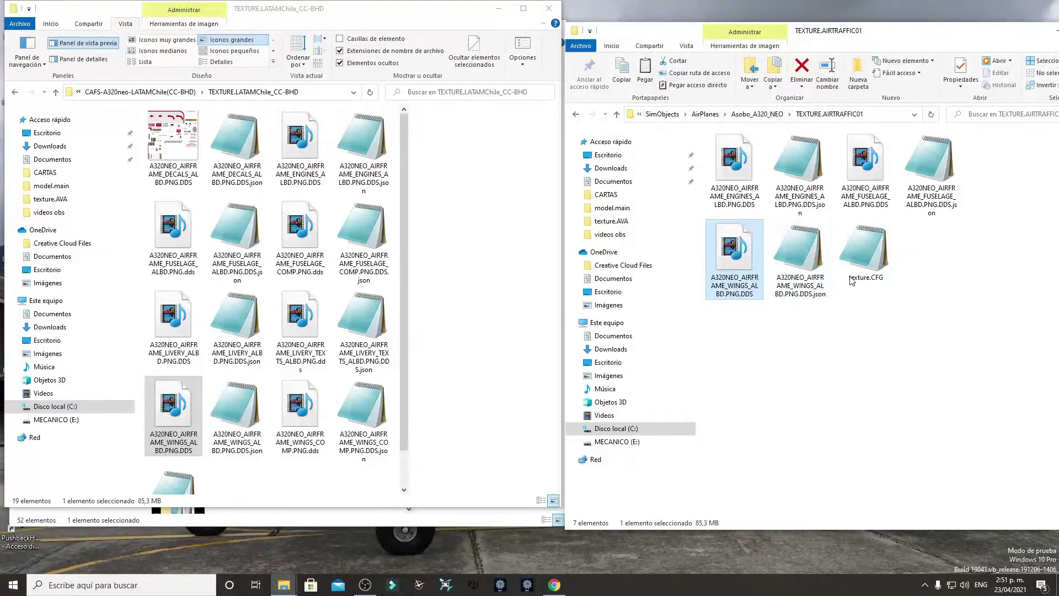
Open the TEXTURE.AIRTRAFFIC02 folder of Asobo_A320_NEO and return from the LATAM livery folder to the Community folder.
click(577, 115)
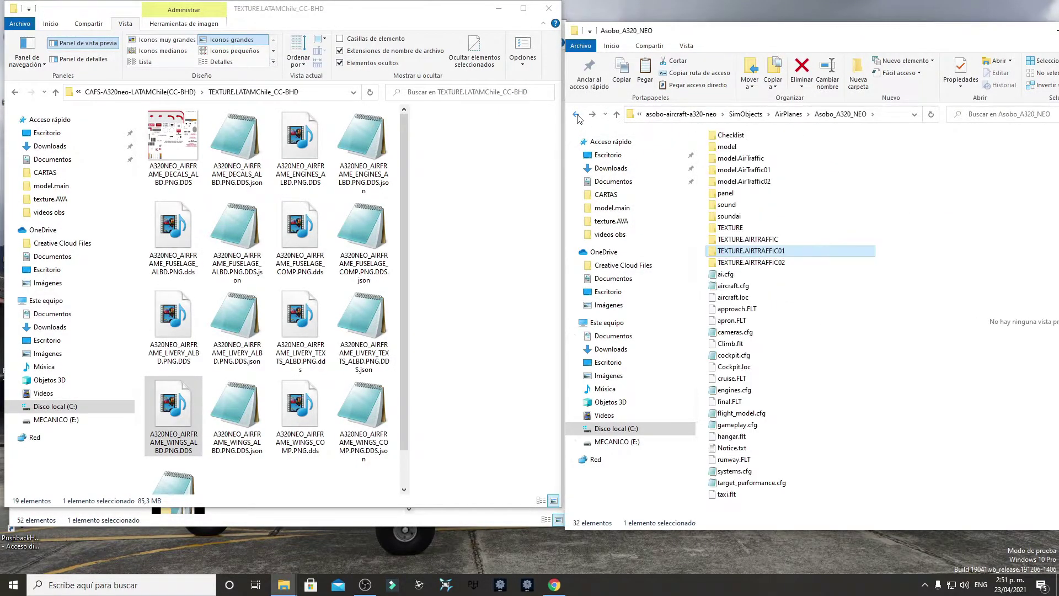
double_click(761, 264)
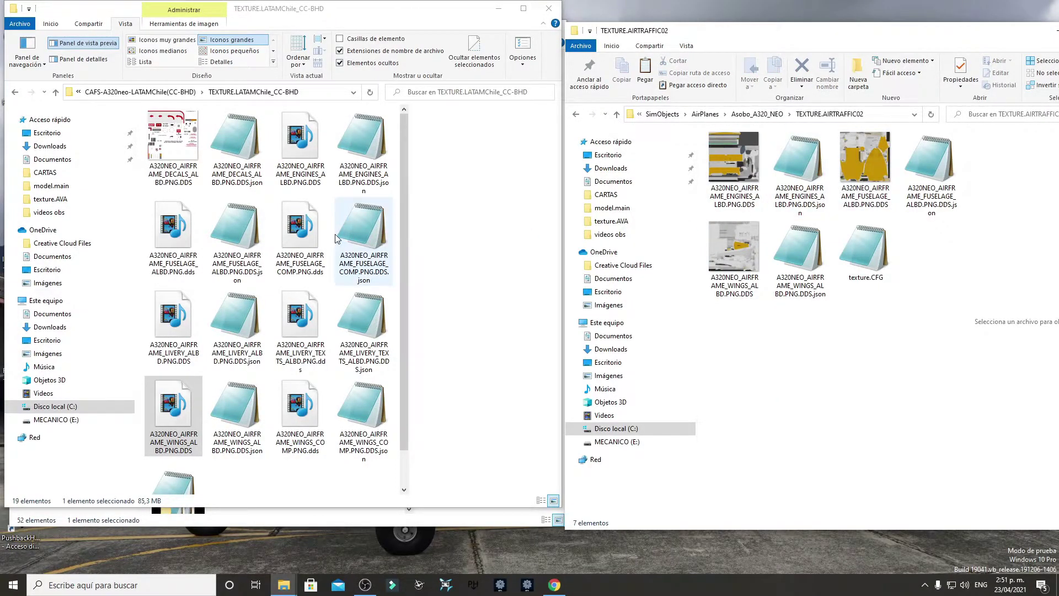
click(14, 92)
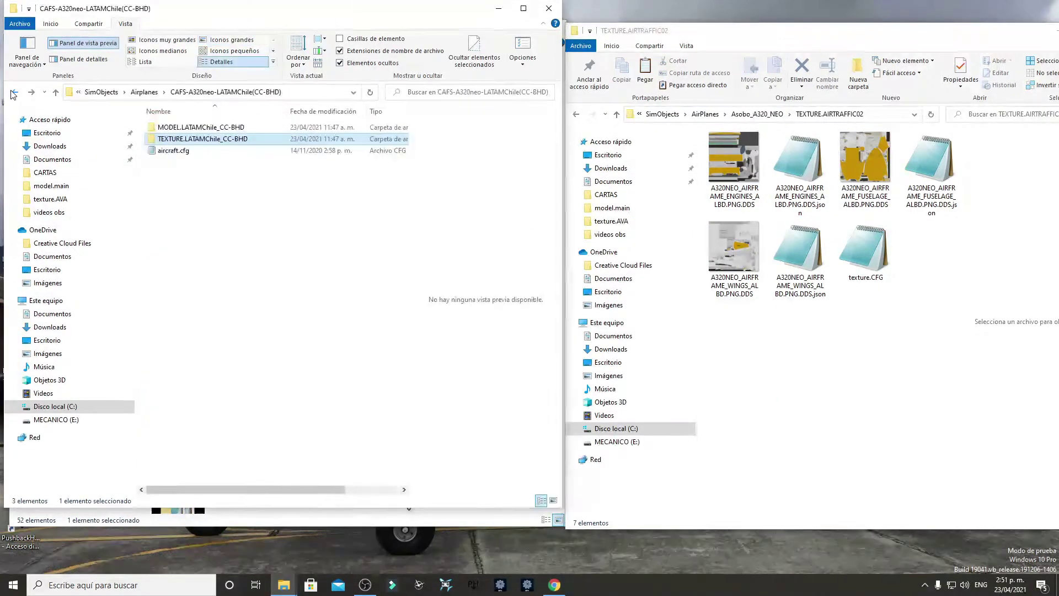
click(14, 92)
click(14, 92)
click(14, 92)
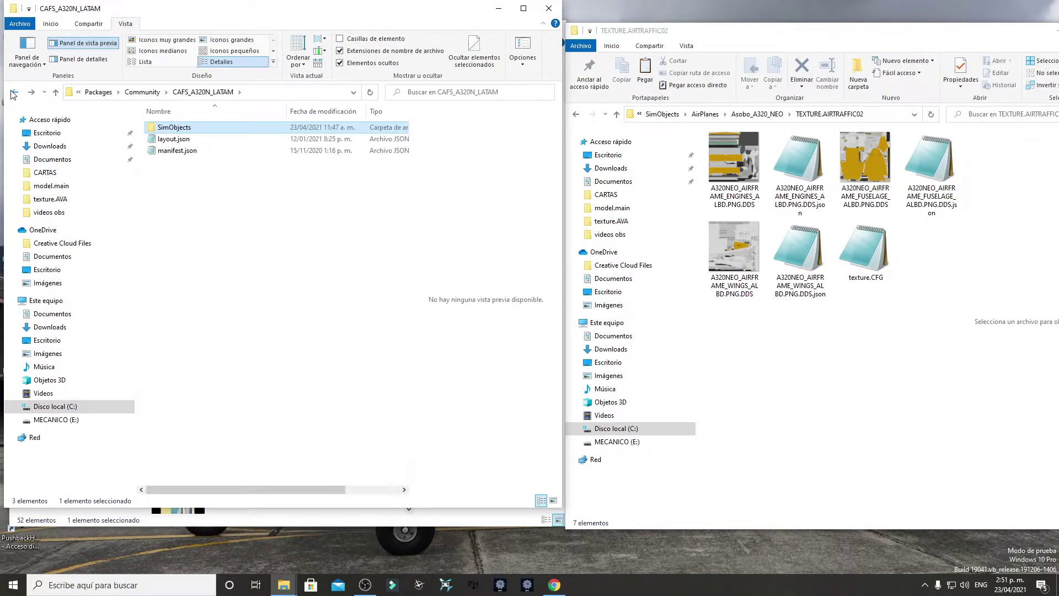
click(13, 92)
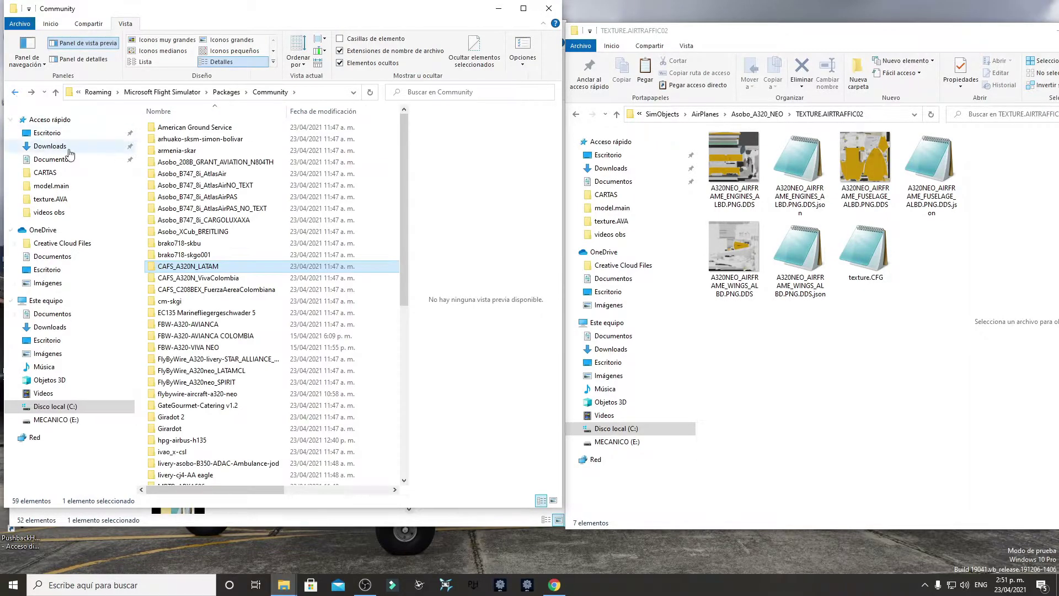
Open the TEXTURE.ACOL folder of the FBW-A320-AVIANCA COLOMBIA livery and display its files as large icons.
double_click(209, 336)
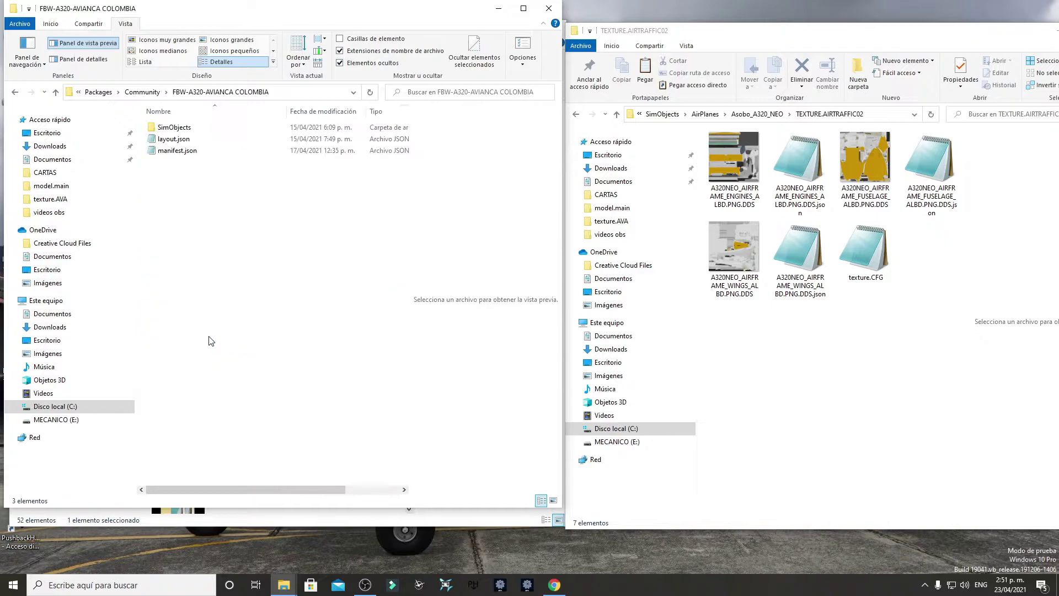
double_click(182, 128)
double_click(182, 127)
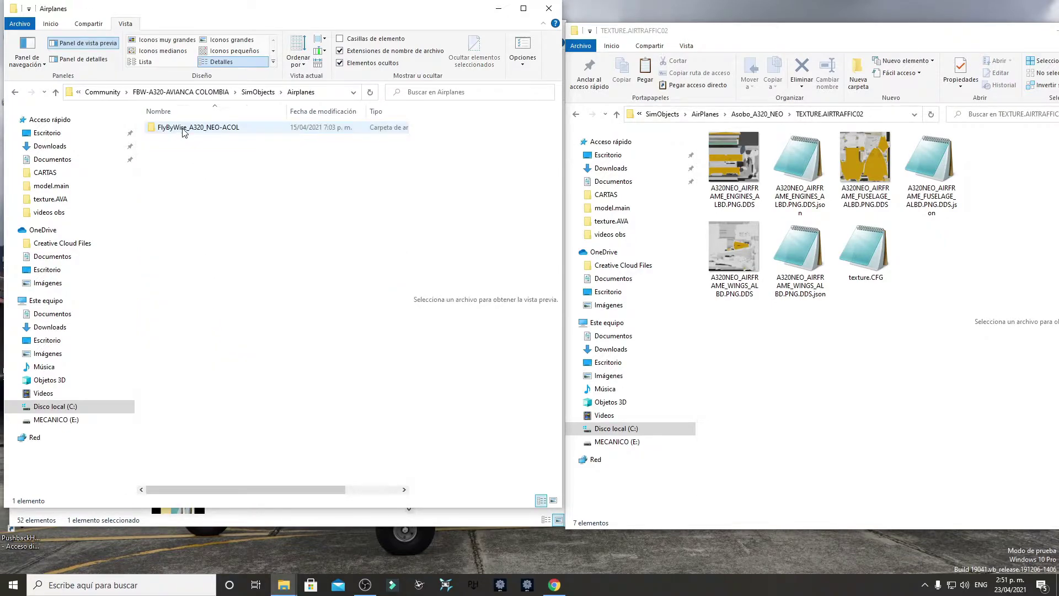
double_click(182, 127)
double_click(180, 139)
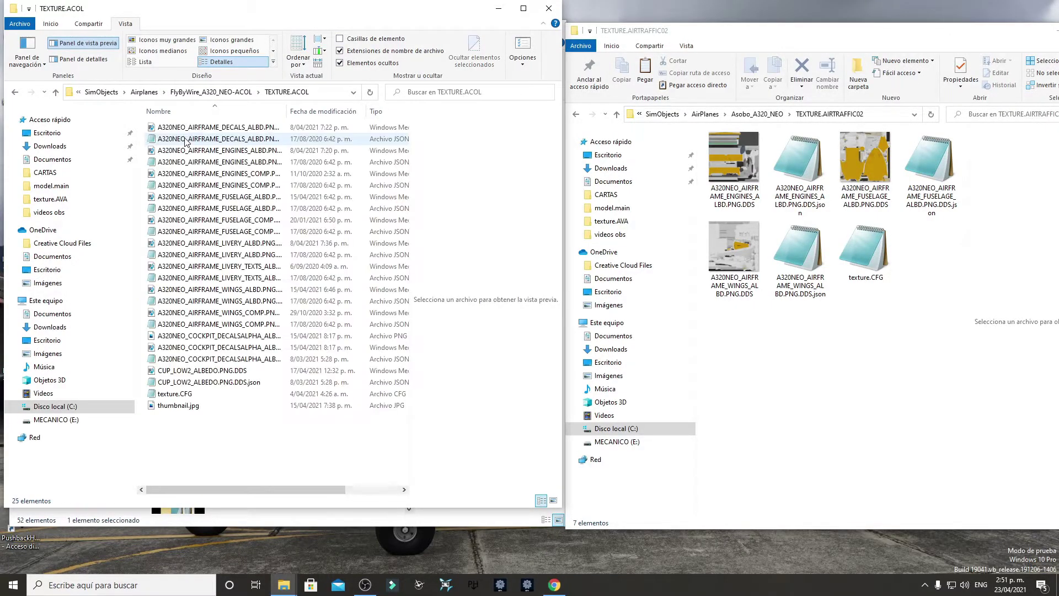
click(235, 42)
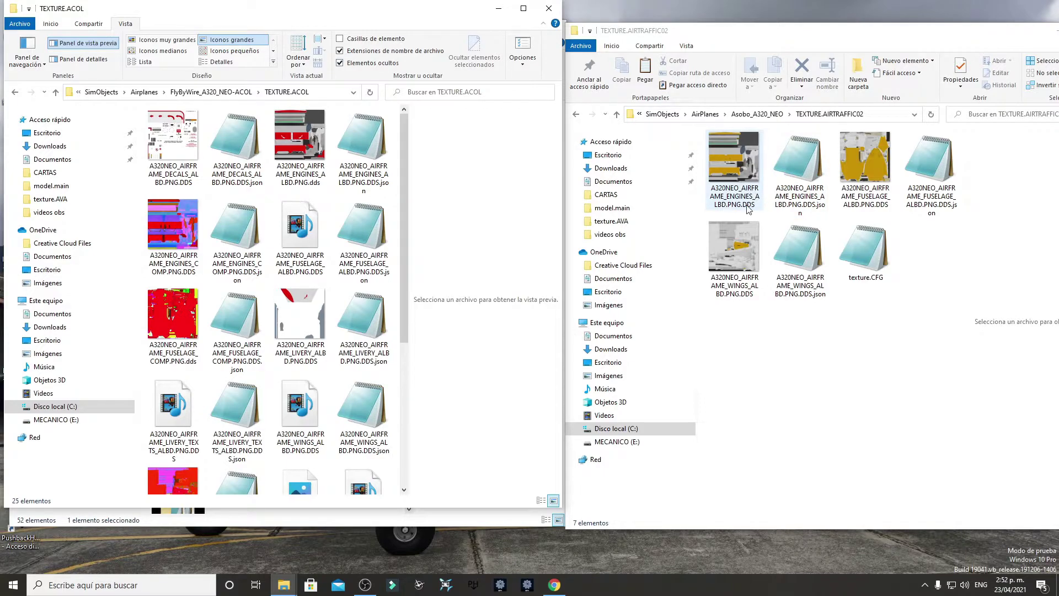
Copy A320NEO_AIRFRAME_ENGINES_ALBD.PNG.dds from TEXTURE.ACOL into TEXTURE.AIRTRAFFIC02, replacing the existing file.
click(292, 140)
right_click(293, 141)
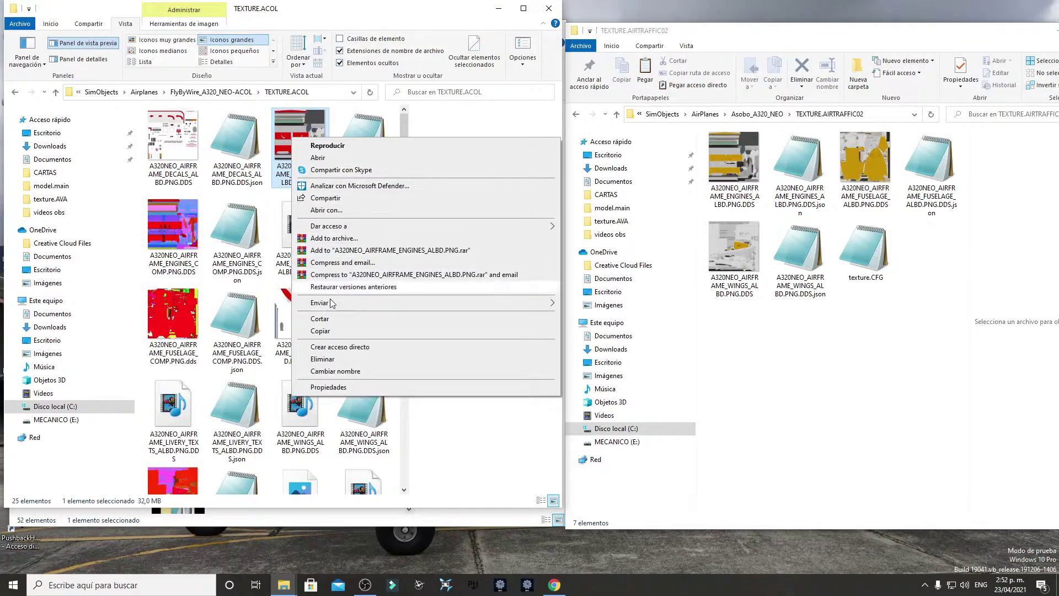
click(326, 333)
right_click(787, 364)
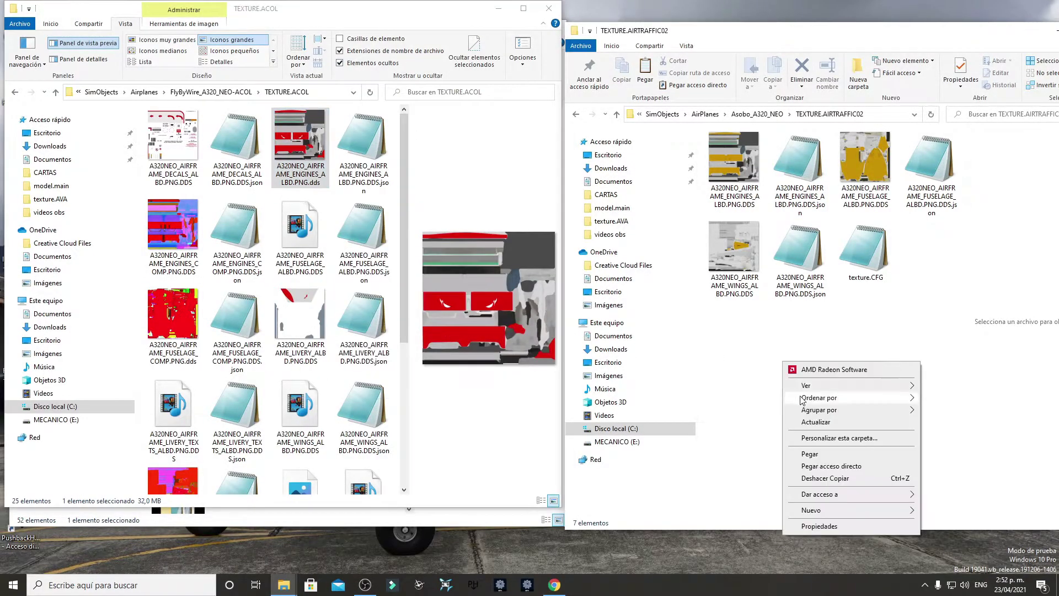
click(811, 456)
click(517, 215)
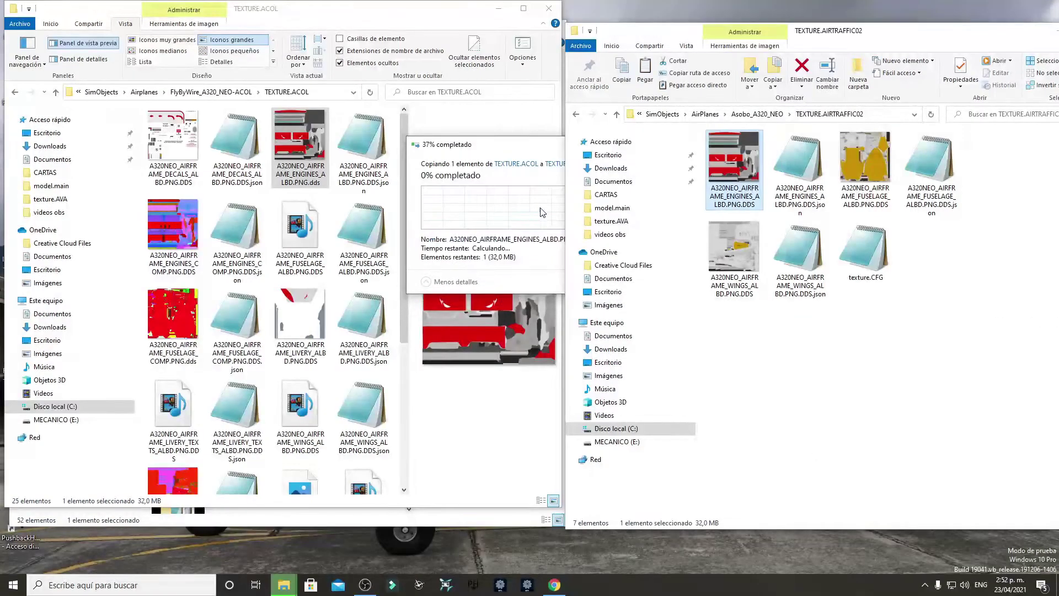
Copy A320NEO_AIRFRAME_FUSELAGE_COMP.PNG.dds from TEXTURE.ACOL into TEXTURE.AIRTRAFFIC02 and delete the pasted copy.
right_click(878, 174)
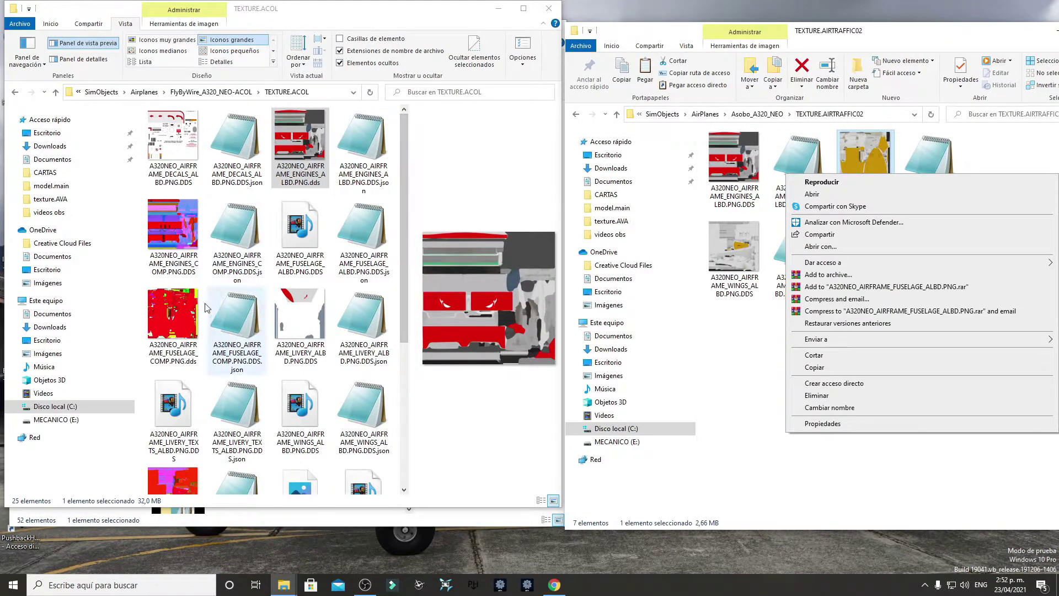
click(169, 311)
right_click(168, 309)
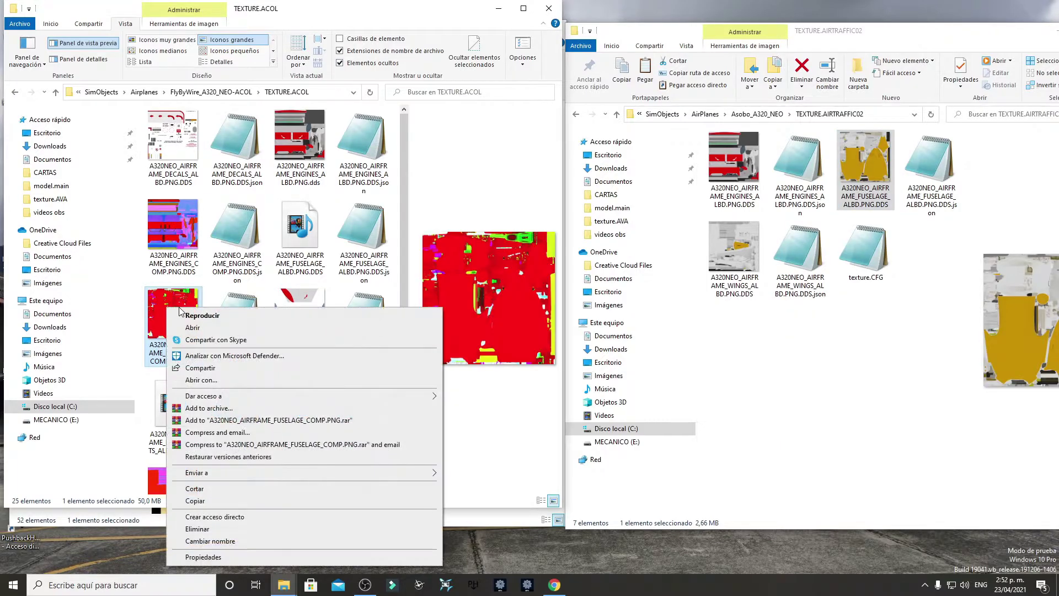
click(205, 500)
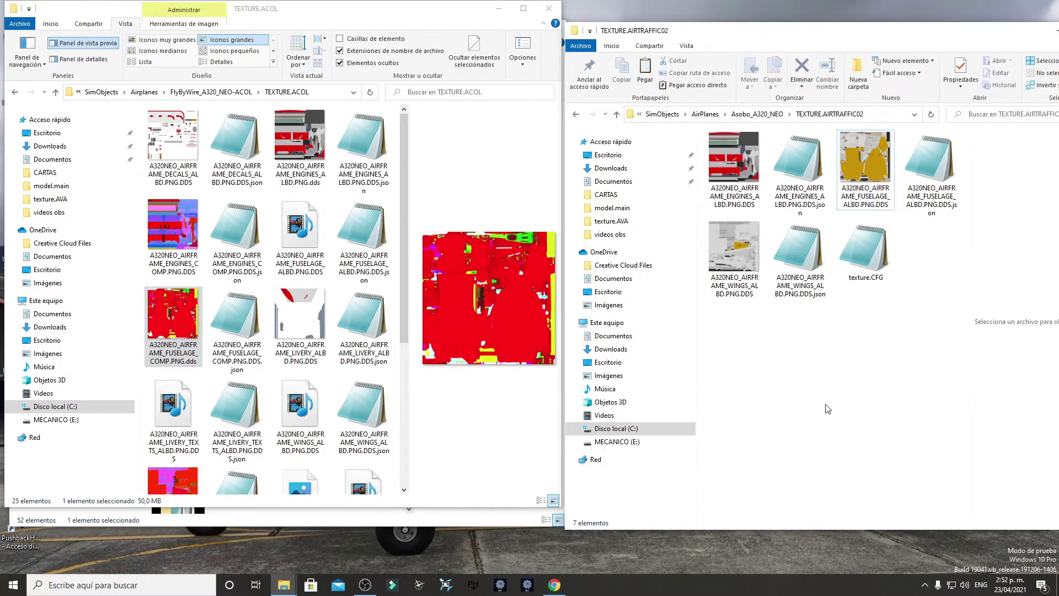
right_click(824, 228)
click(853, 324)
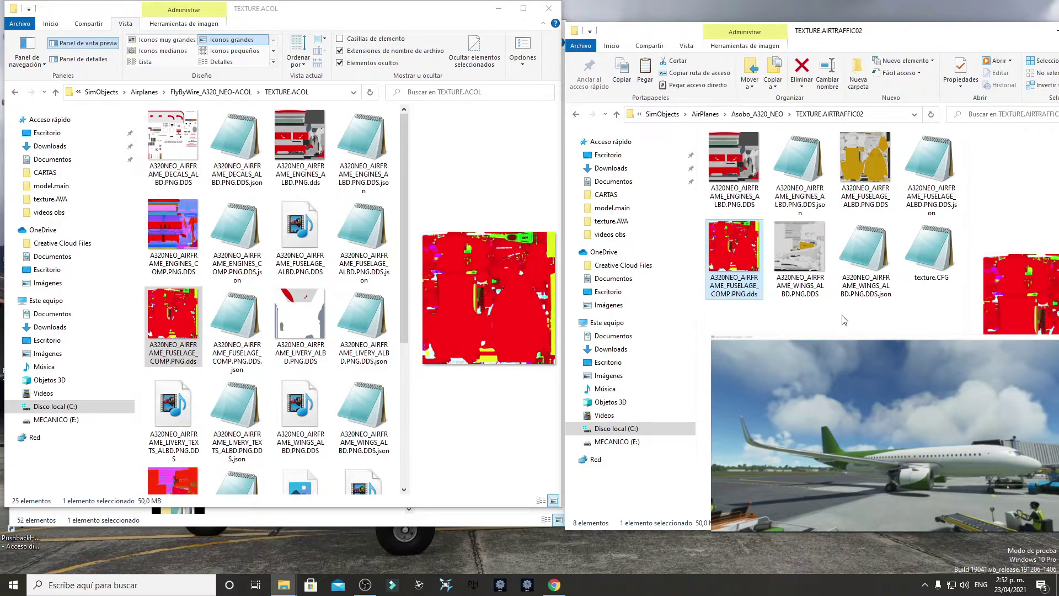
right_click(720, 267)
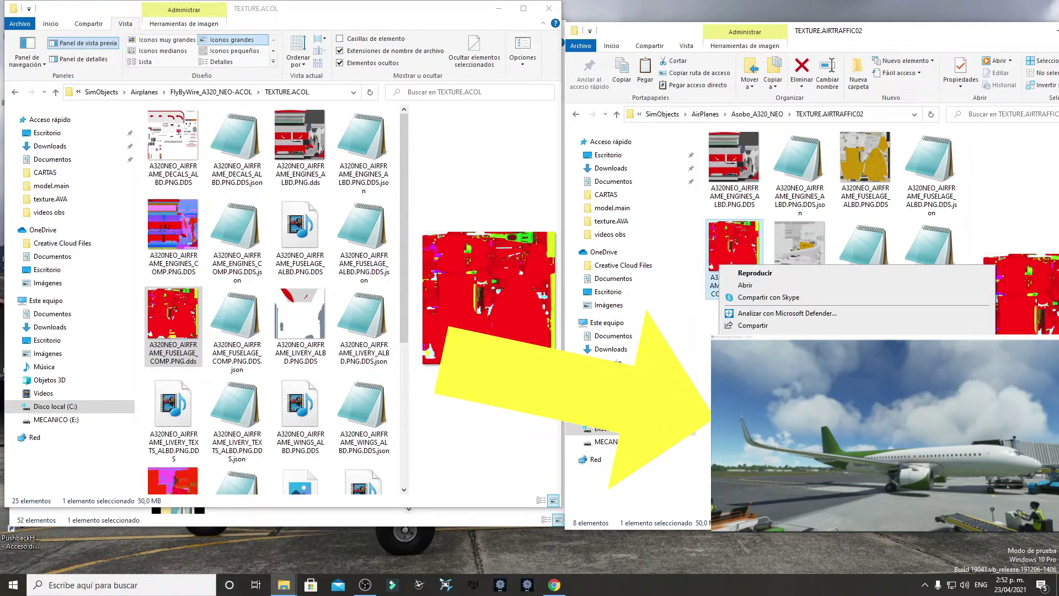
click(754, 440)
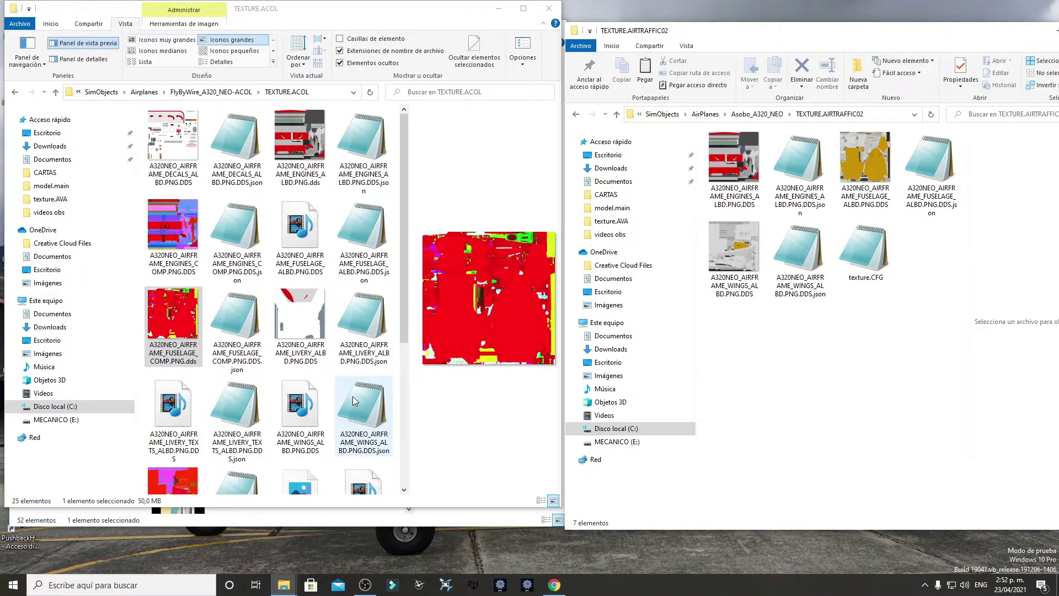
Copy A320NEO_AIRFRAME_FUSELAGE_ALBD.PNG.DDS from TEXTURE.ACOL into TEXTURE.AIRTRAFFIC02, replacing the existing file.
right_click(309, 227)
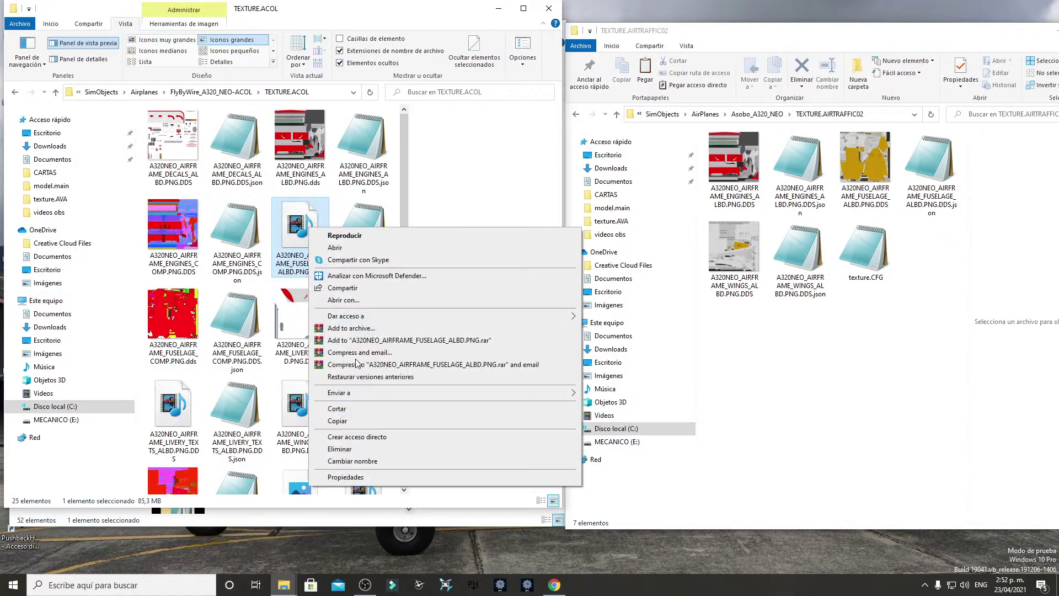
click(334, 420)
right_click(801, 371)
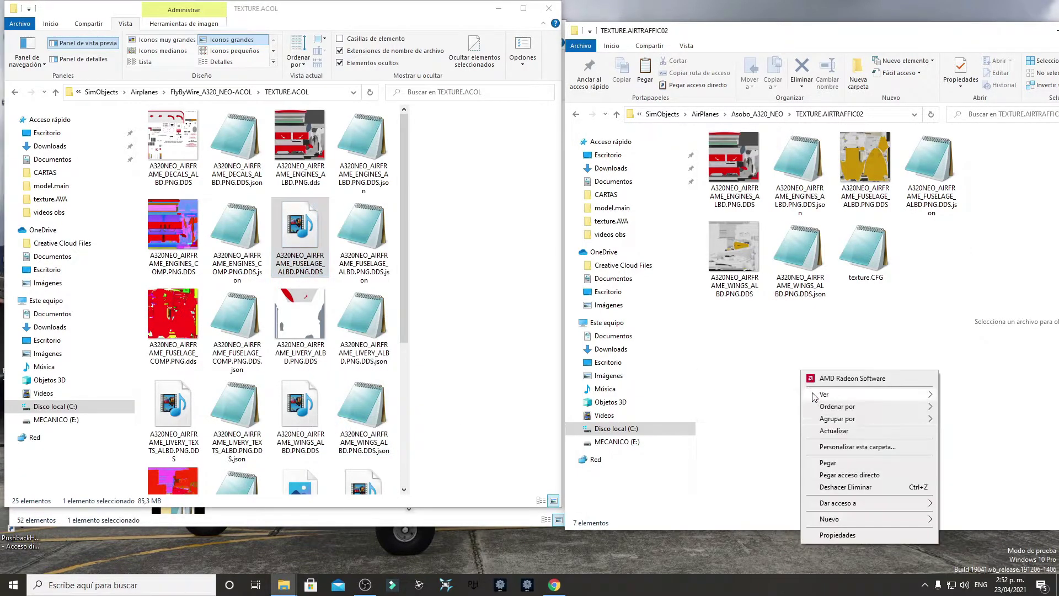
click(829, 463)
click(602, 217)
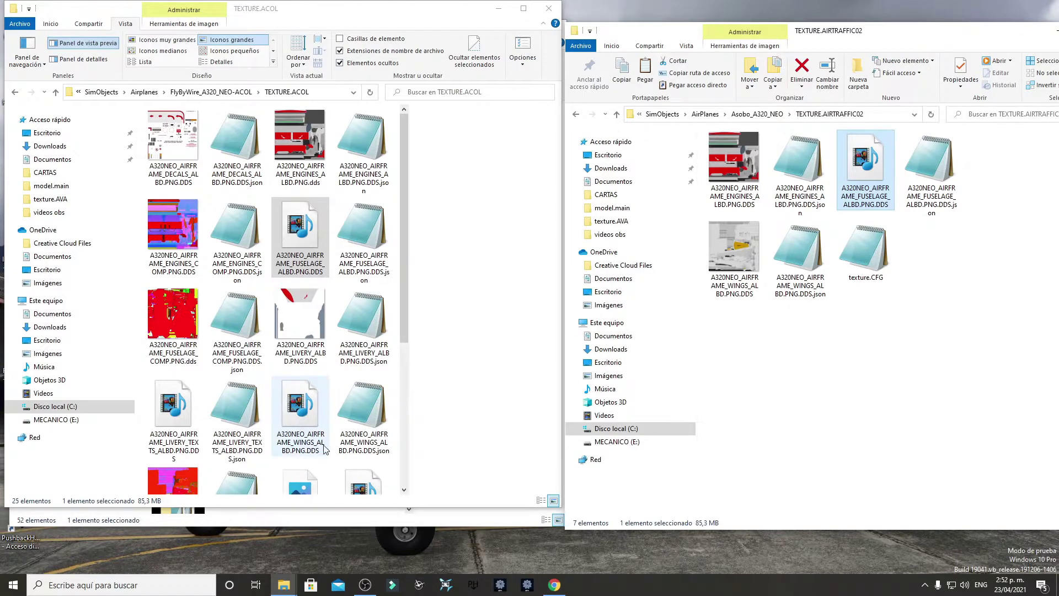
Copy A320NEO_AIRFRAME_WINGS_ALBD.PNG.DDS from TEXTURE.ACOL into TEXTURE.AIRTRAFFIC02, replacing the existing file.
click(313, 409)
right_click(313, 409)
click(345, 345)
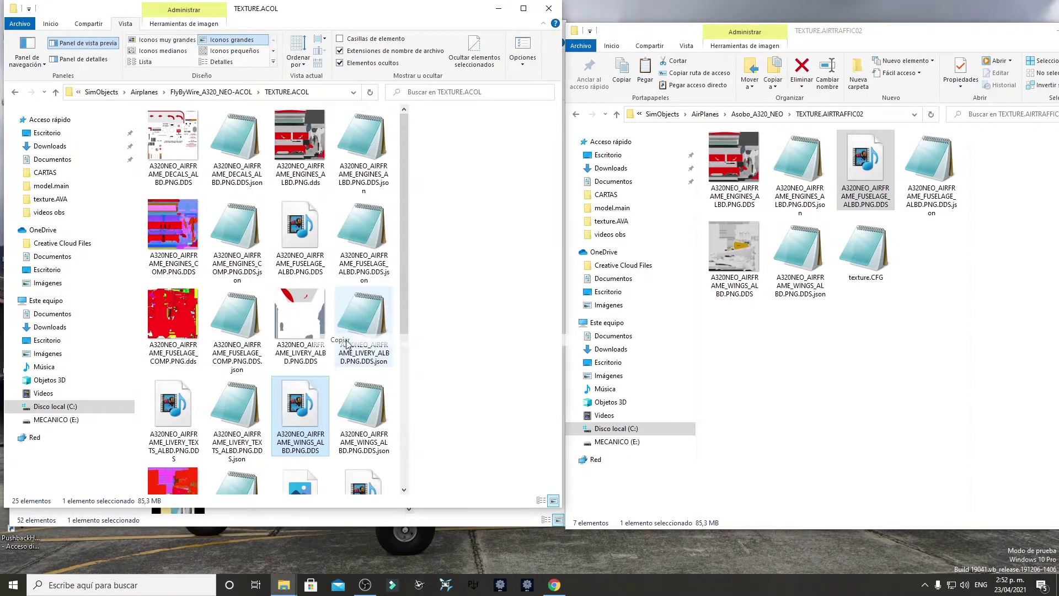
right_click(822, 372)
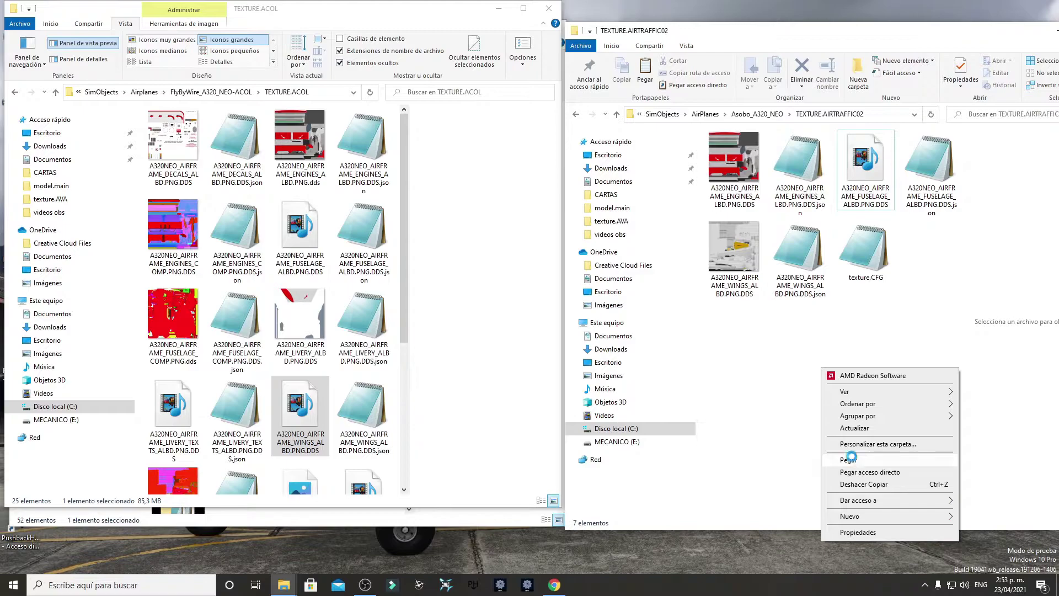
click(847, 480)
click(560, 210)
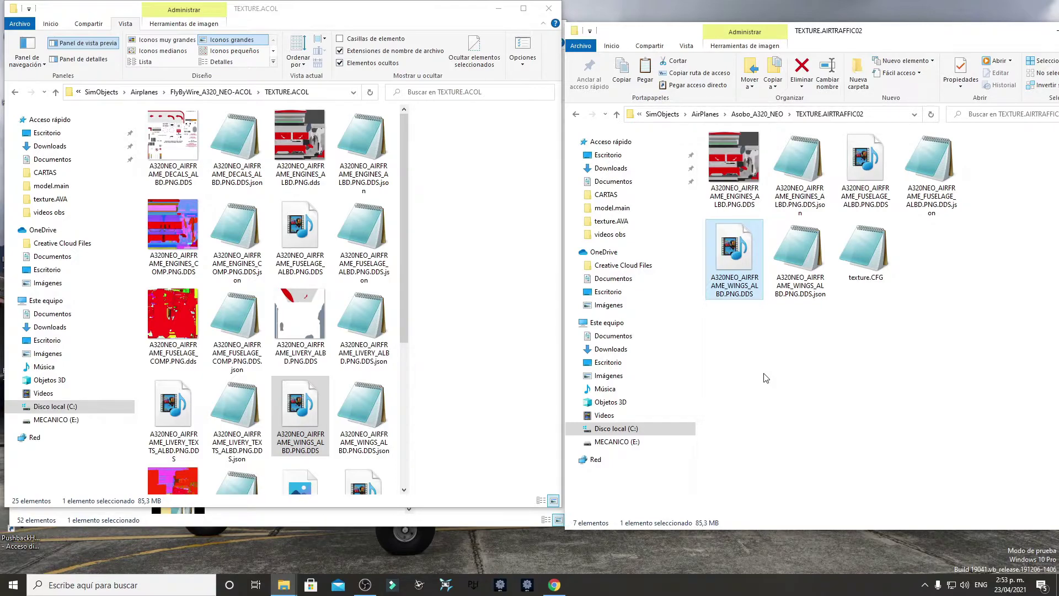
click(925, 584)
click(925, 584)
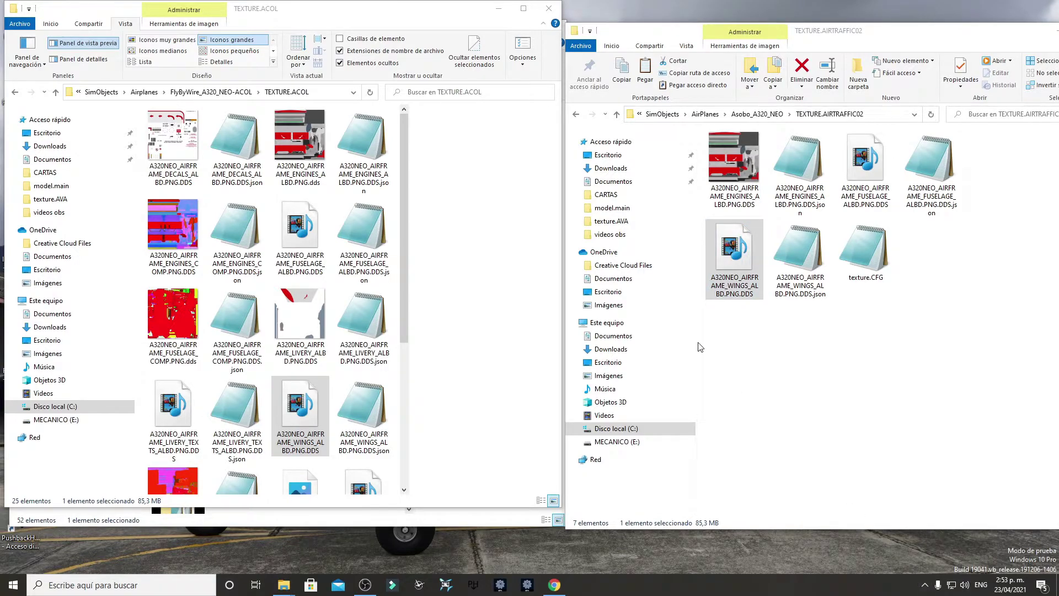
Examine the FLTSIM air traffic sections of aircraft.cfg in the Asobo_A320_NEO folder and close the file.
click(577, 114)
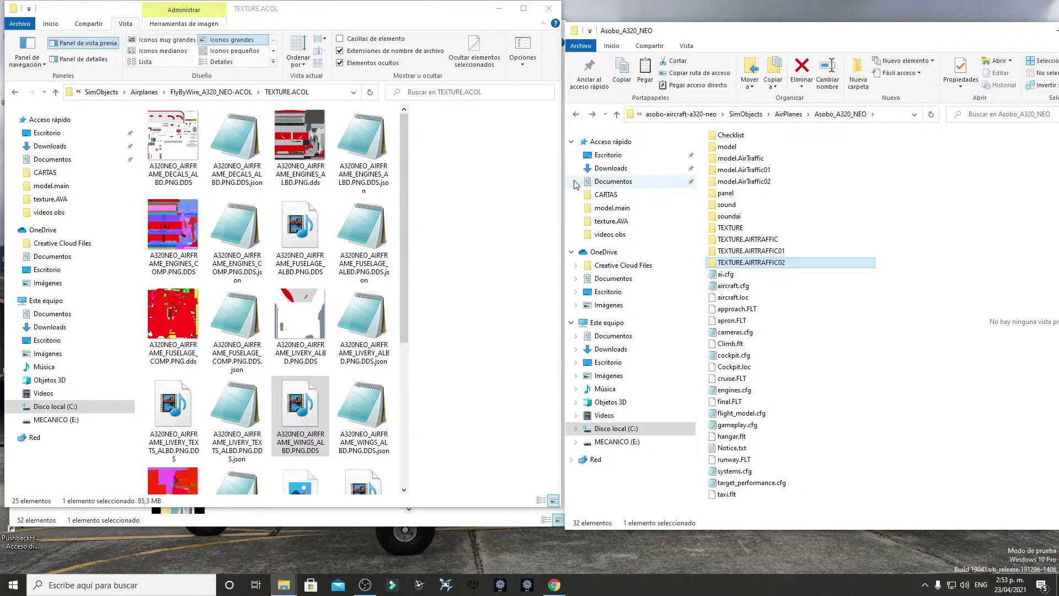
click(742, 288)
double_click(742, 288)
scroll(281, 368, down, 20)
scroll(281, 369, down, 18)
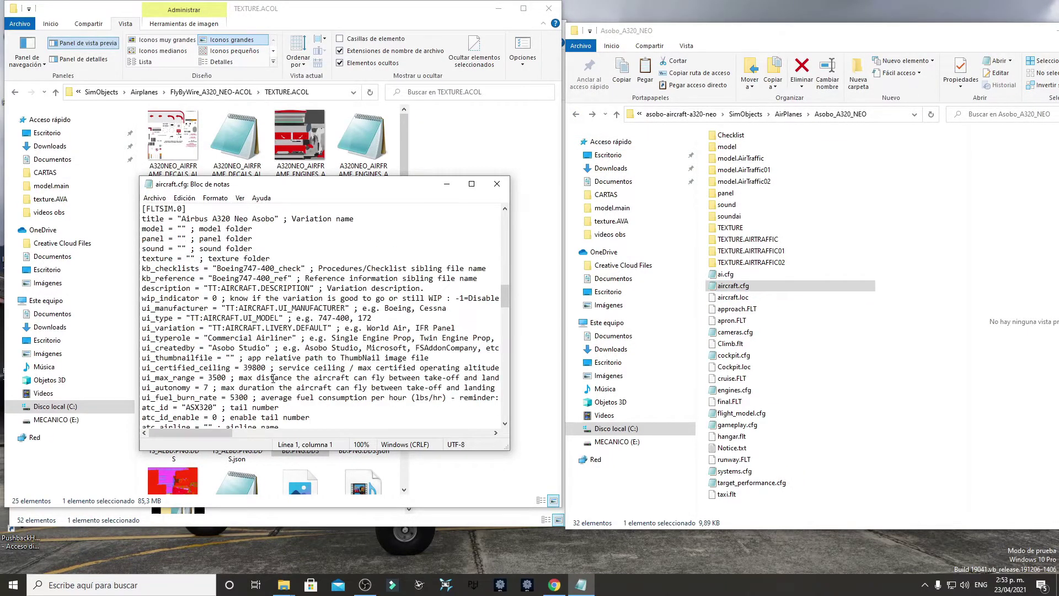
scroll(253, 387, down, 5)
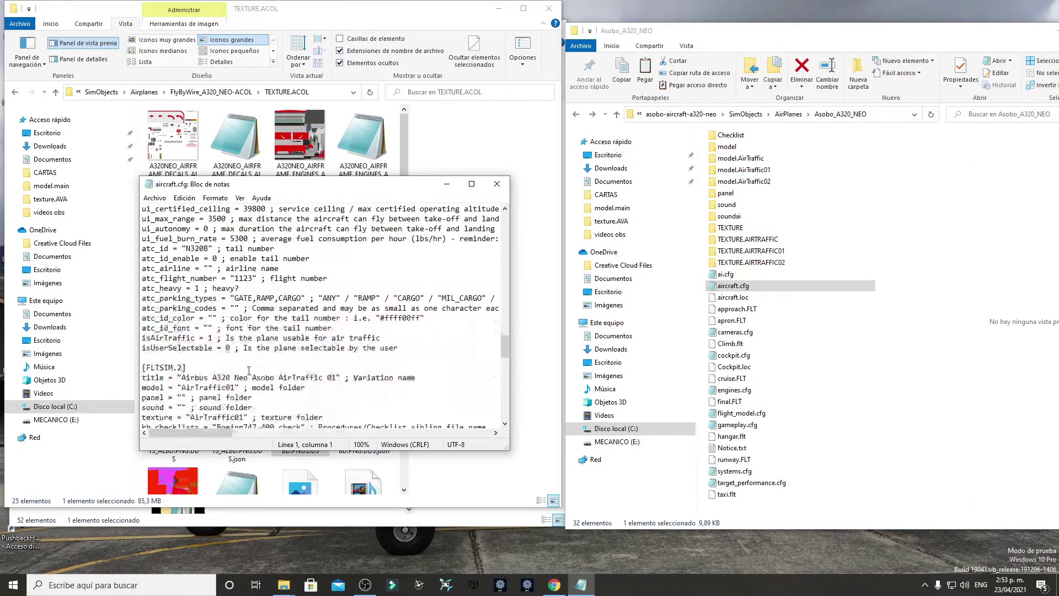
scroll(208, 342, down, 11)
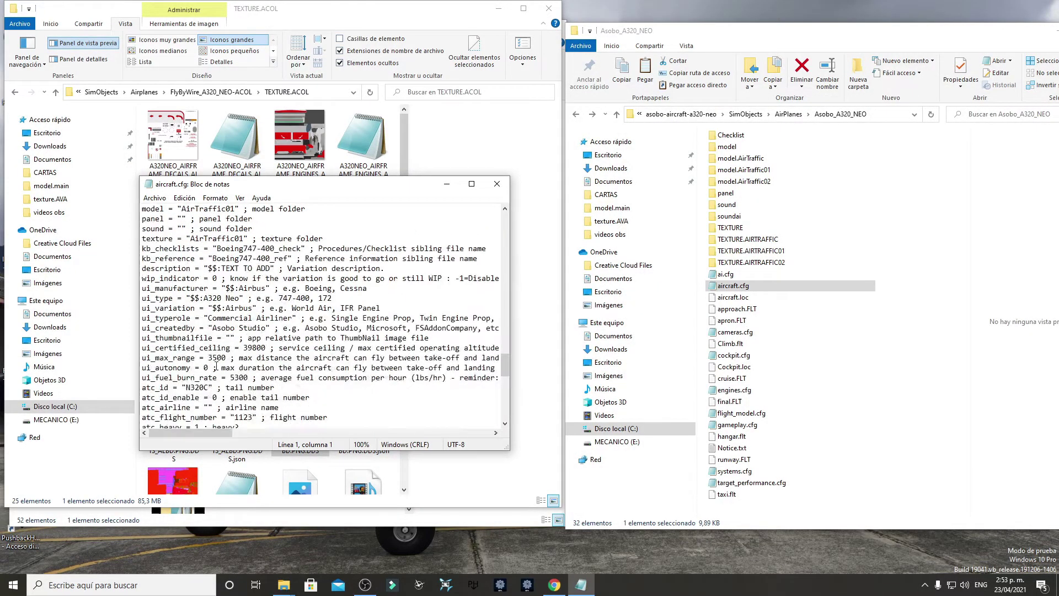
scroll(217, 303, down, 5)
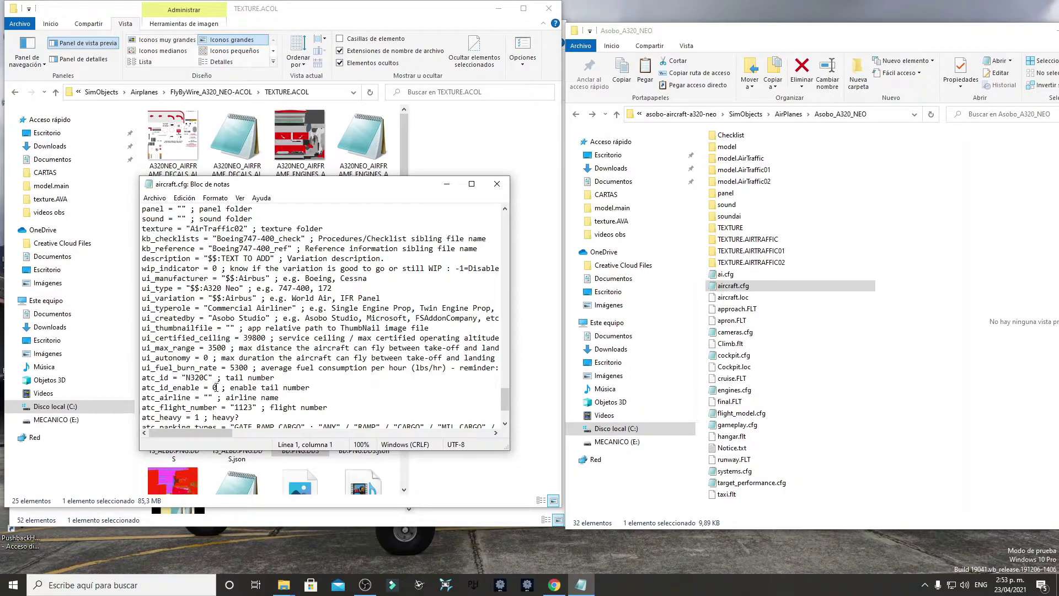
scroll(198, 416, down, 3)
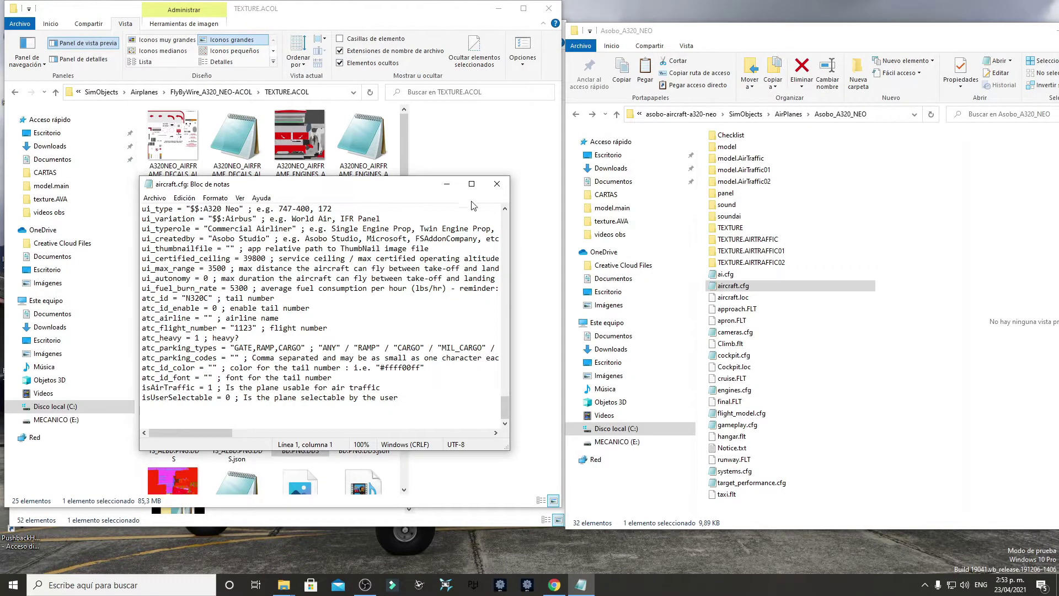
click(497, 183)
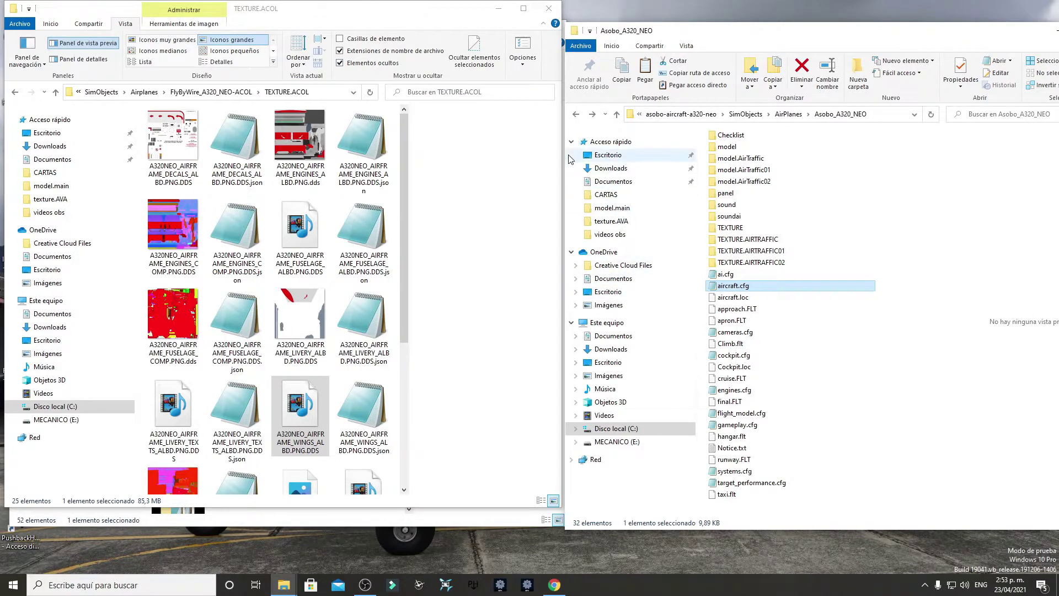
Open the aircraft.cfg file in the Asobo_208B_GRAND_CARAVAN_EX folder of the official asobo-aircraft-208b-grand-caravan-ex package.
click(576, 114)
click(576, 114)
click(576, 115)
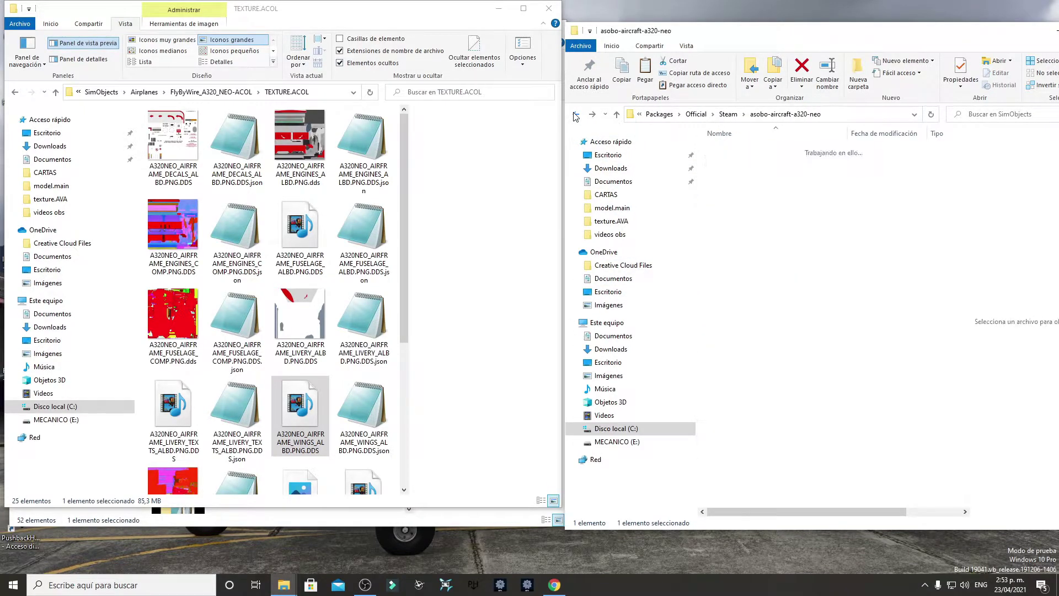
click(576, 114)
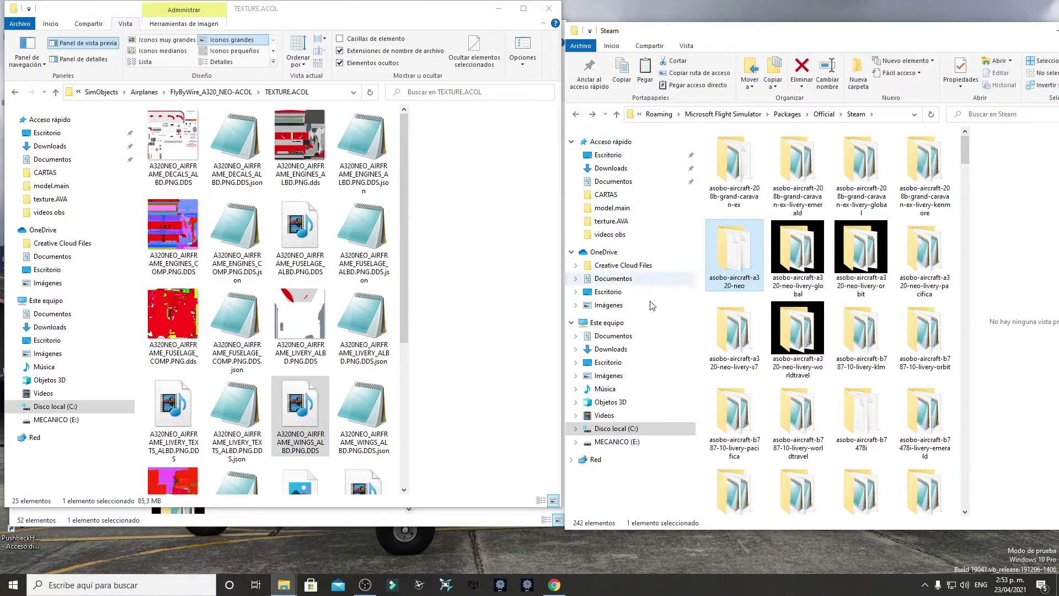
double_click(734, 193)
double_click(737, 165)
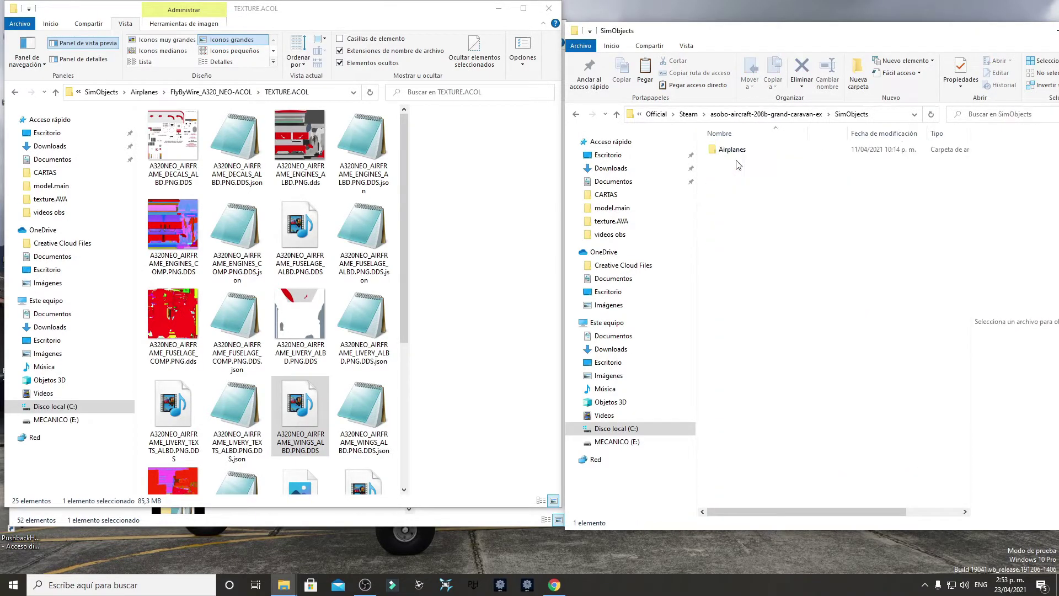
double_click(743, 159)
double_click(730, 159)
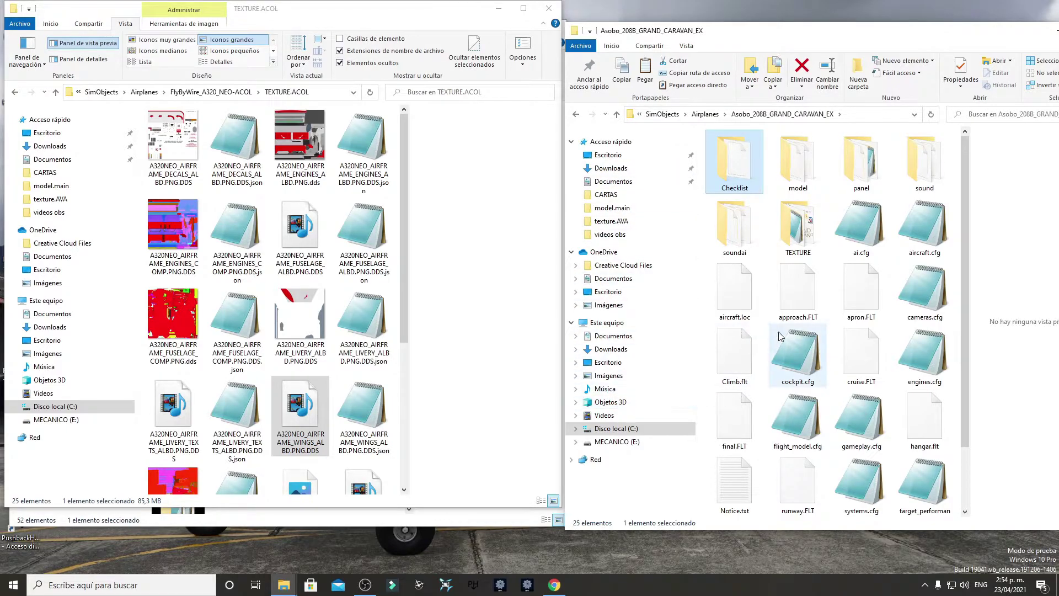
double_click(916, 243)
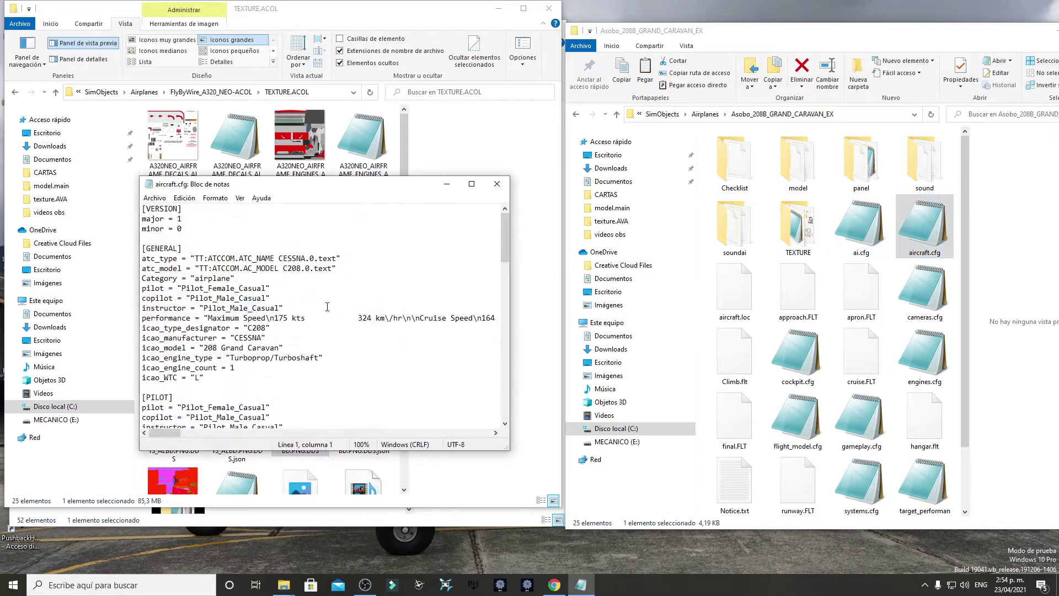
Set isAirTraffic to 1 in the Grand Caravan's aircraft.cfg, then save and close the file.
scroll(222, 329, down, 20)
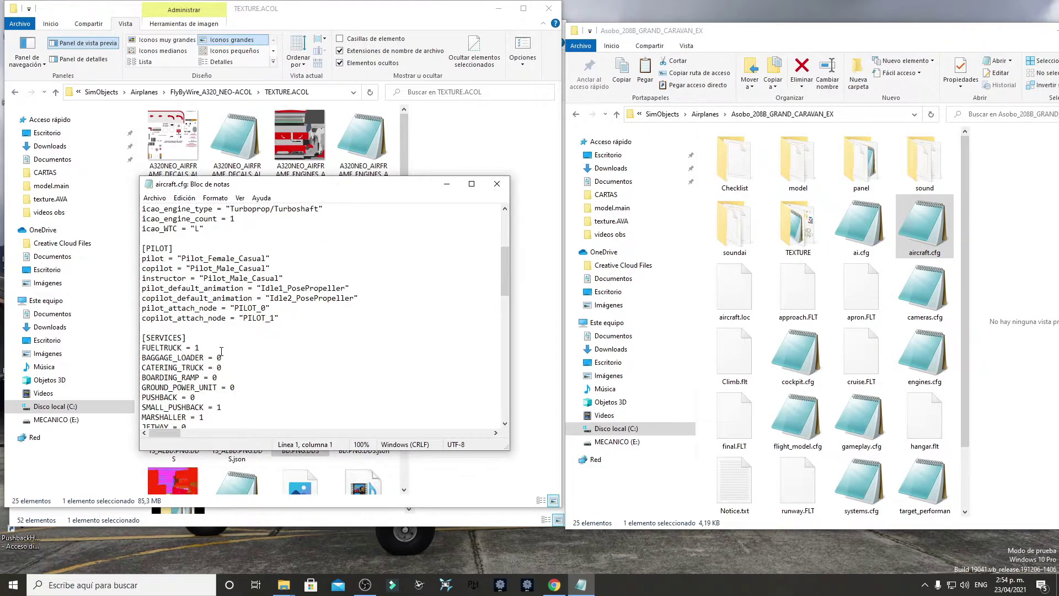
scroll(236, 346, down, 2)
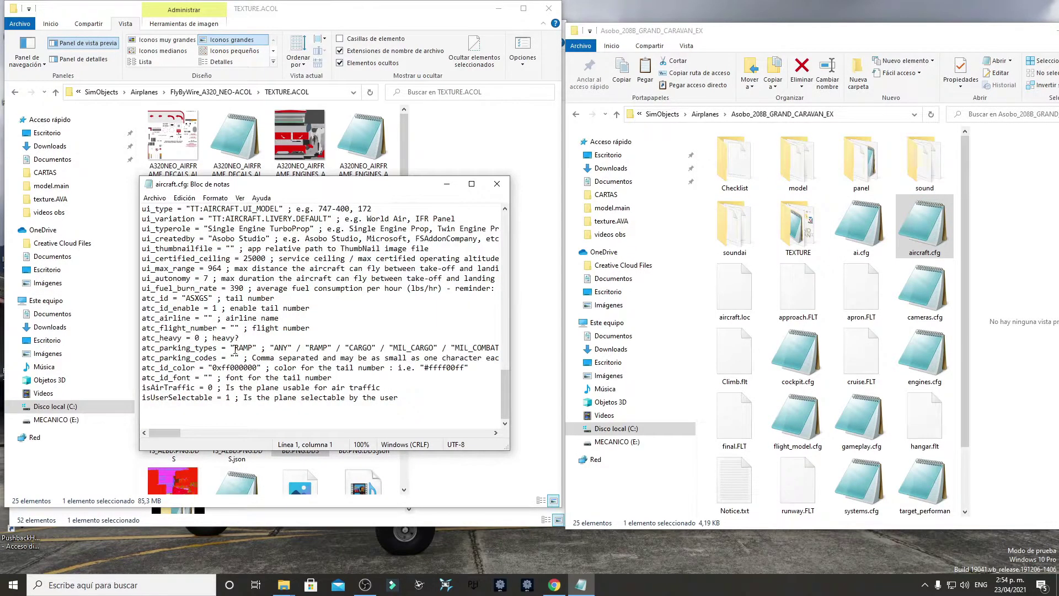
click(213, 388)
key(BackSpace)
text(1)
click(154, 198)
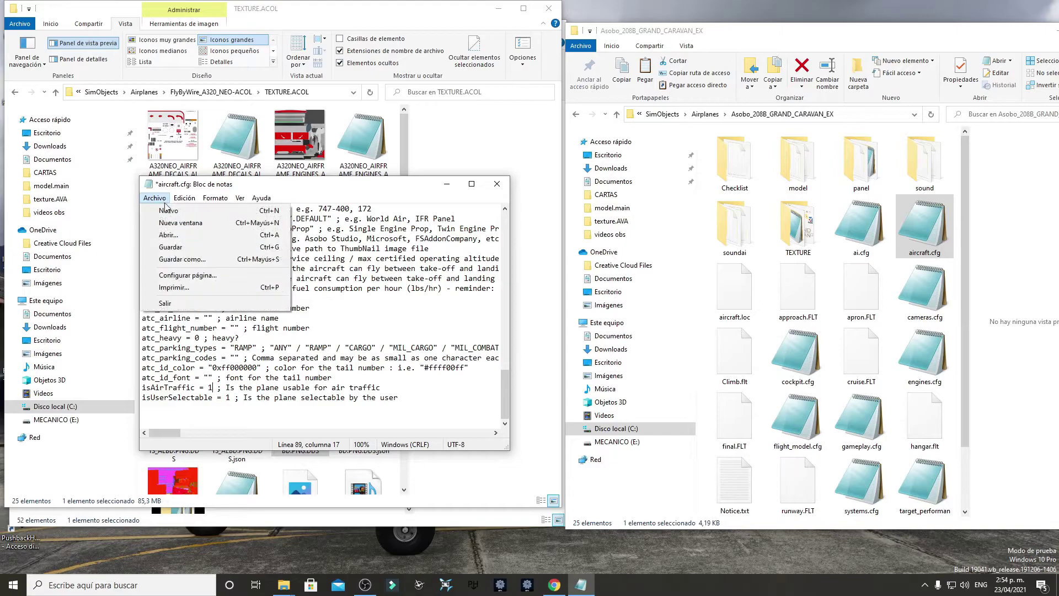
click(179, 248)
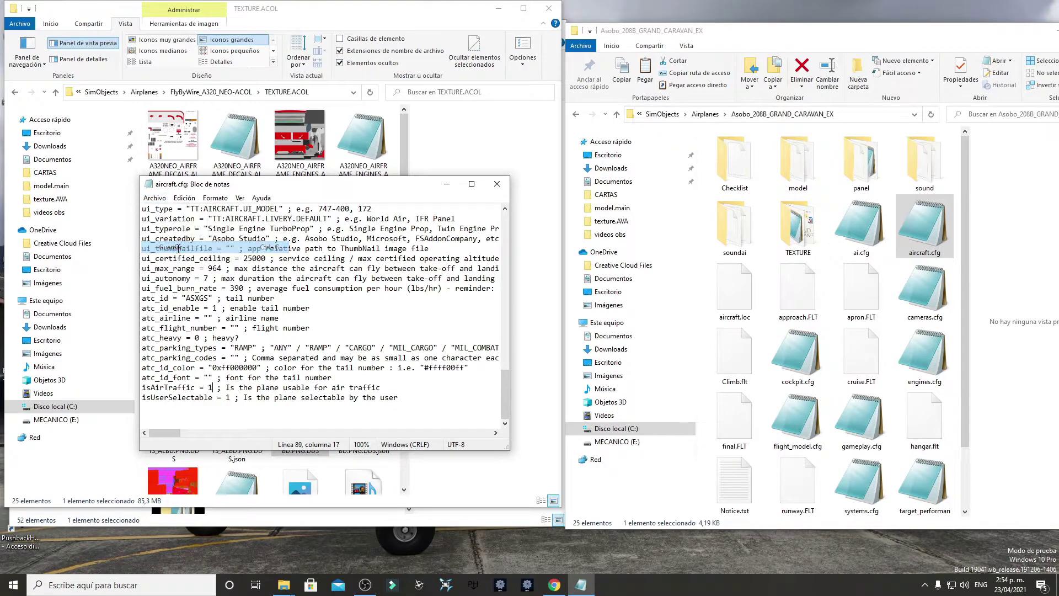
click(497, 184)
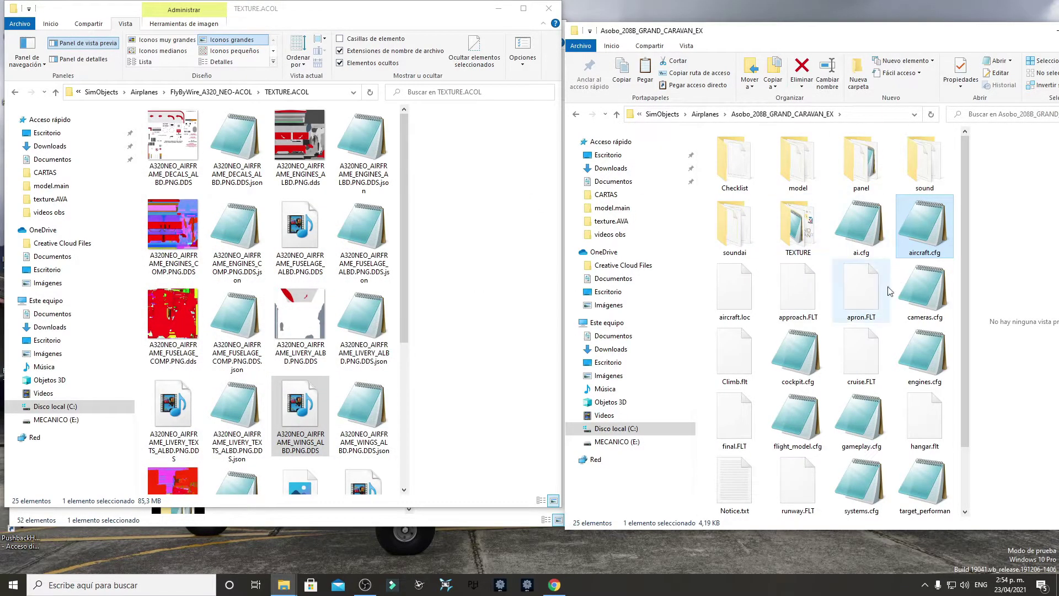
Return from the Grand Caravan's aircraft folder to the official Steam packages folder.
click(576, 115)
click(576, 116)
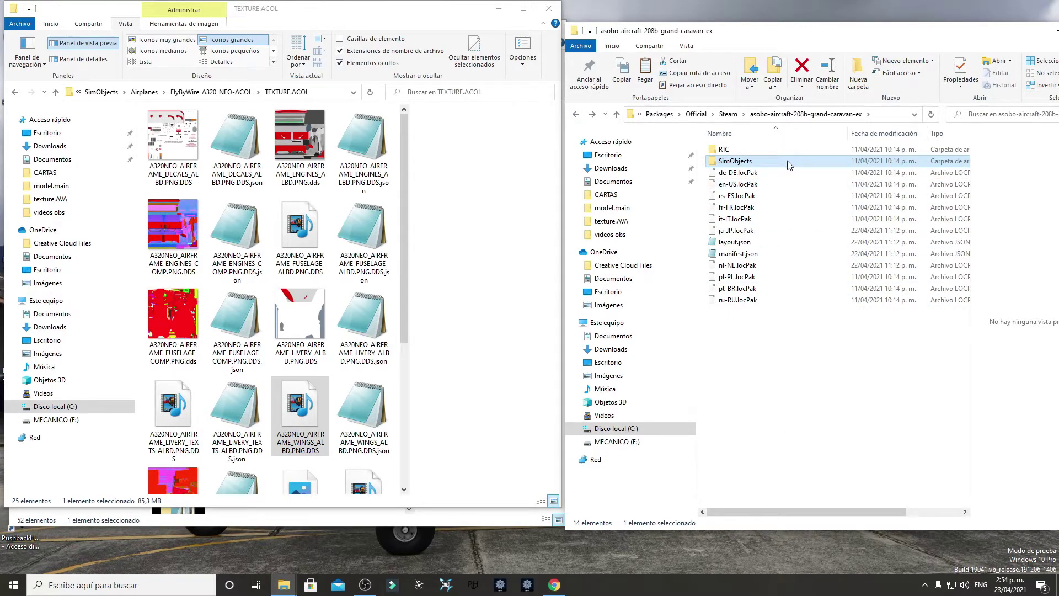
click(576, 114)
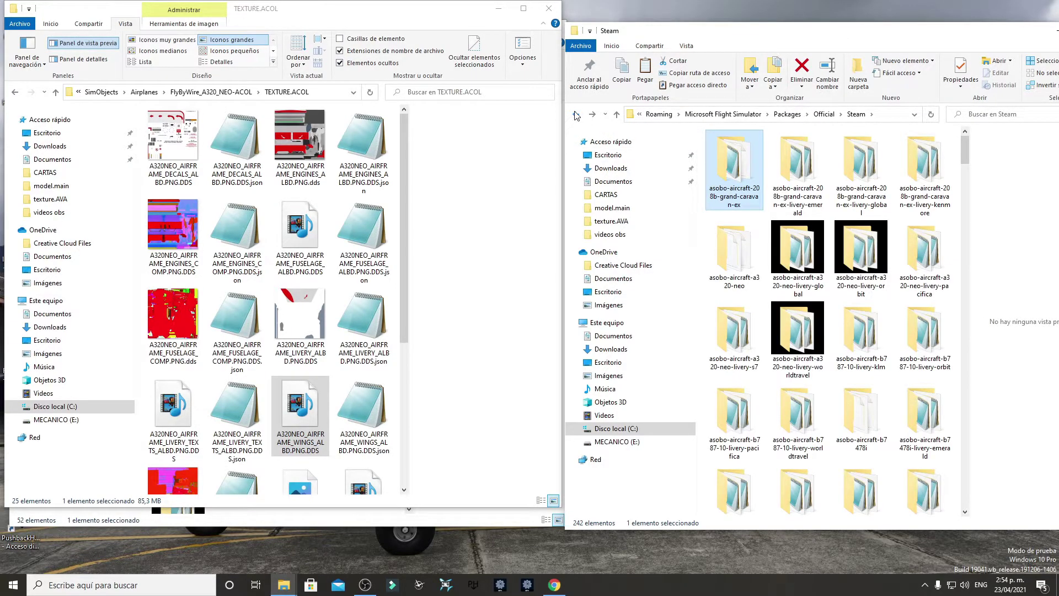